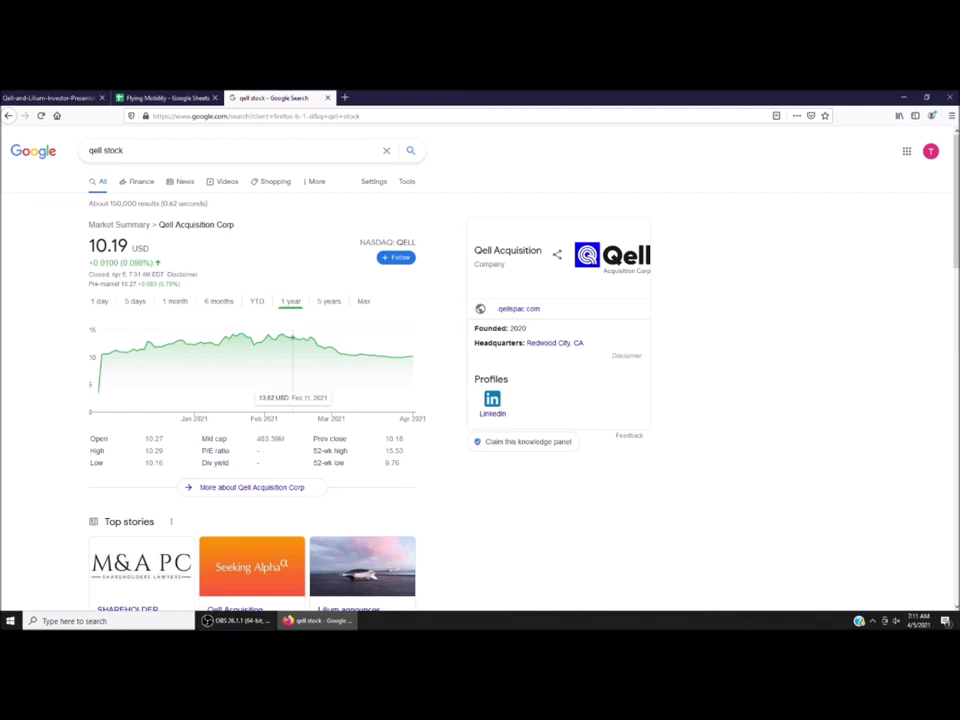
Show Qell's one-month stock price chart and glance at the Flying Mobility comparison sheet.
click(175, 301)
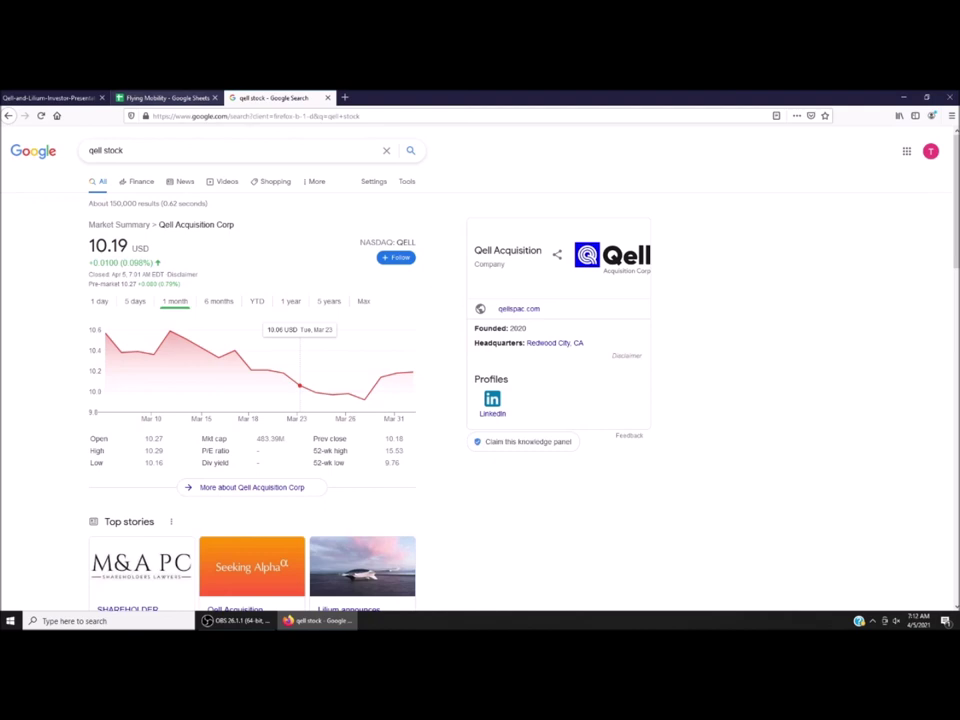
click(170, 98)
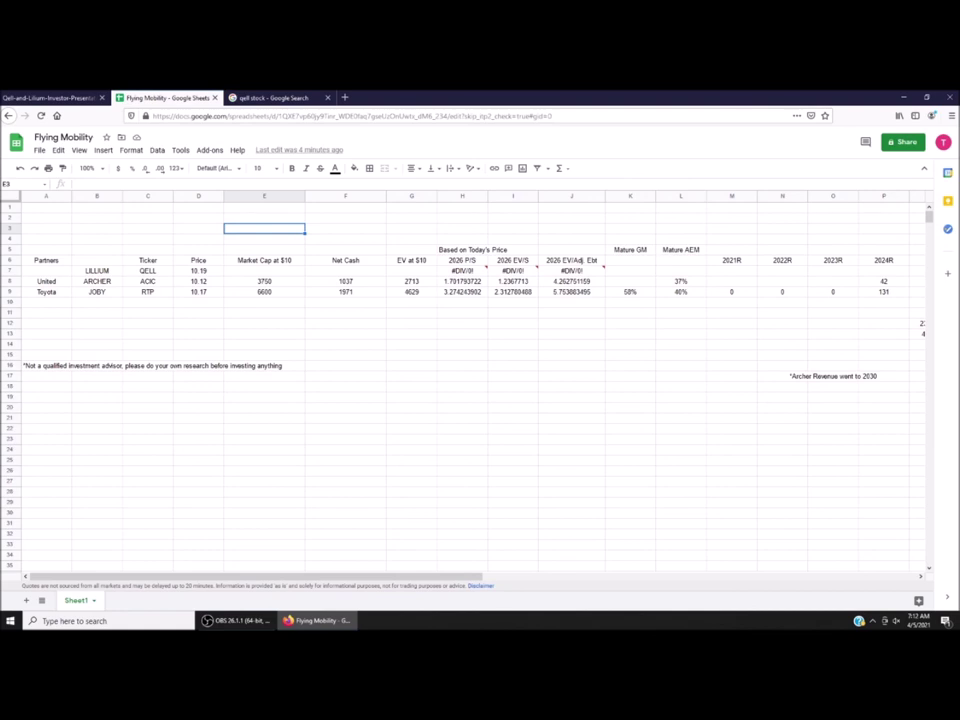
click(275, 98)
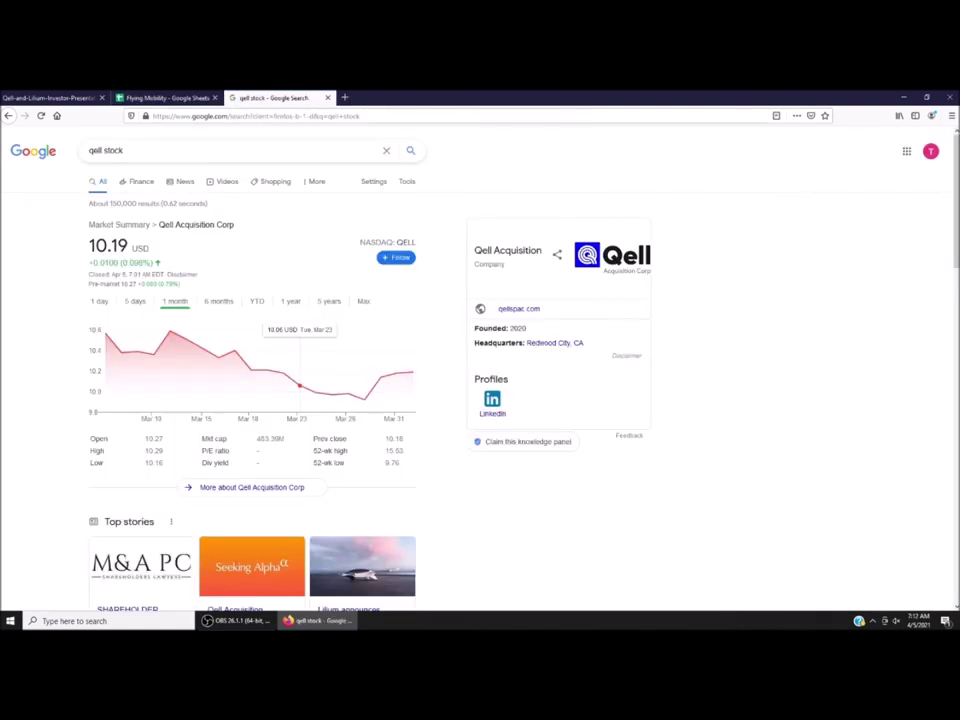
Search Google for the competitors' stock quotes, first "acic stock" and then "rtp stock".
key(ctrl+l)
text(acic stock)
key(Return)
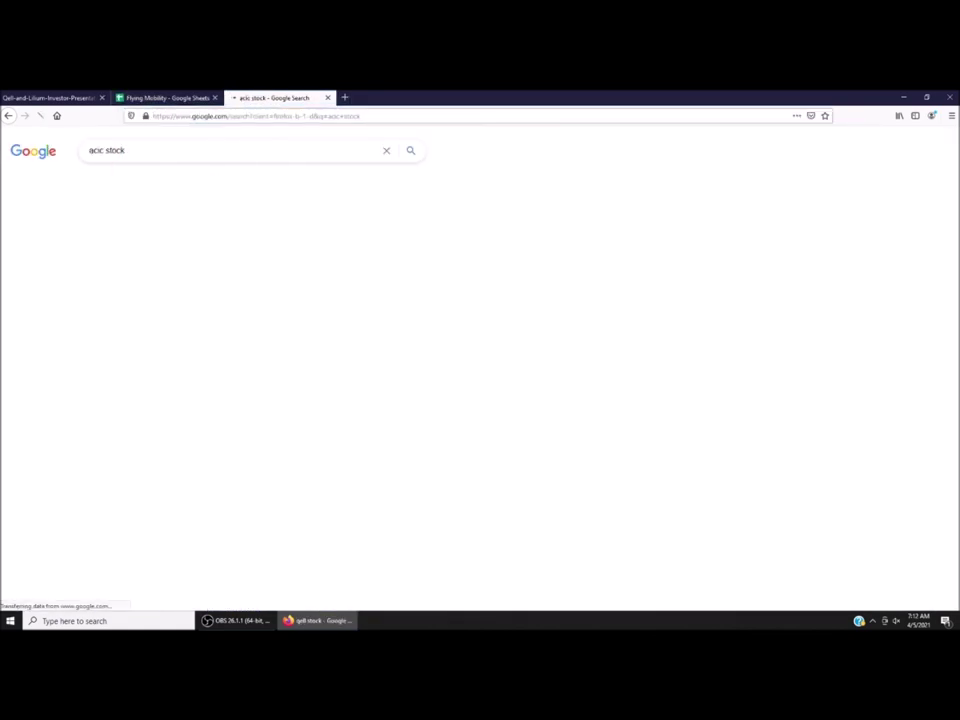
key(ctrl+l)
text(rtp stock)
key(Return)
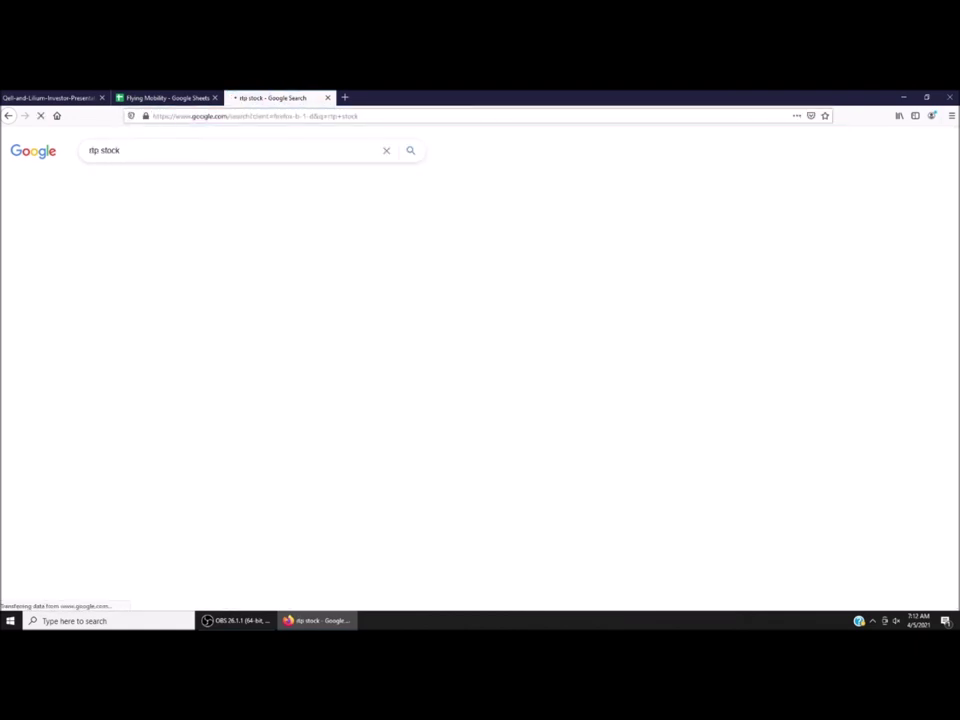
Review the Flying Mobility sheet's valuation multiples and revenue columns up to 2027R for the three companies.
key(ctrl+shift+Tab)
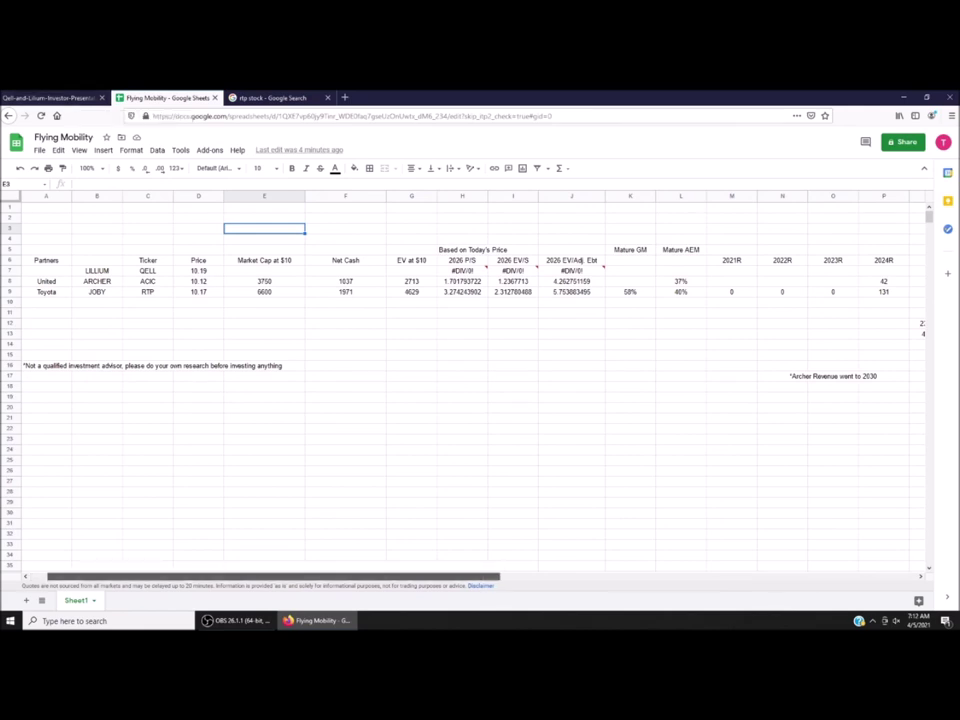
drag(270, 576, 370, 576)
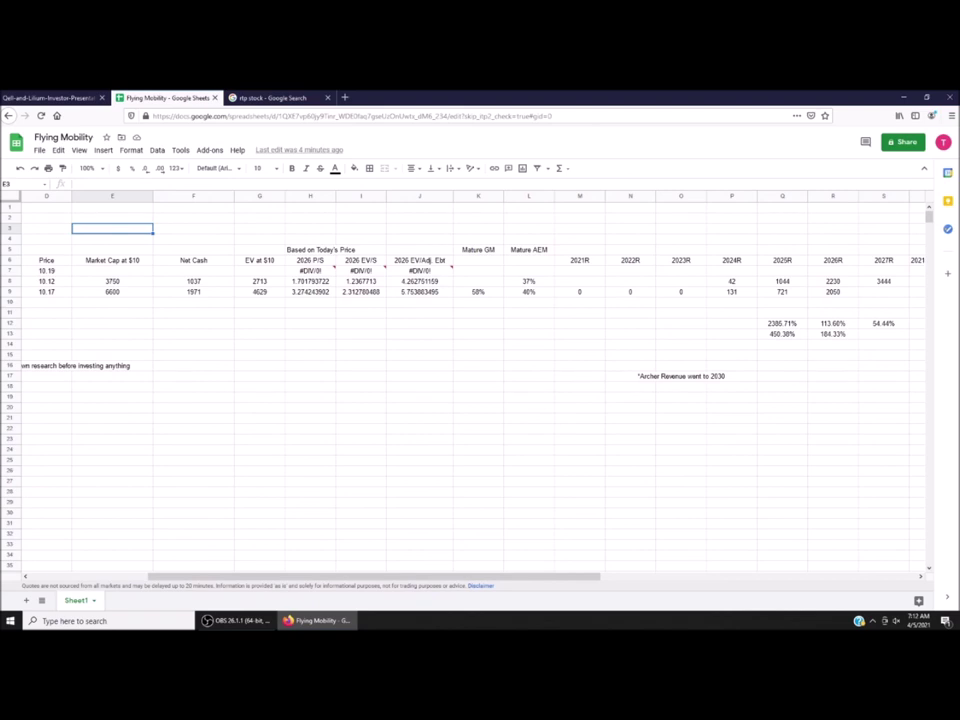
scroll(480, 380, left, 3)
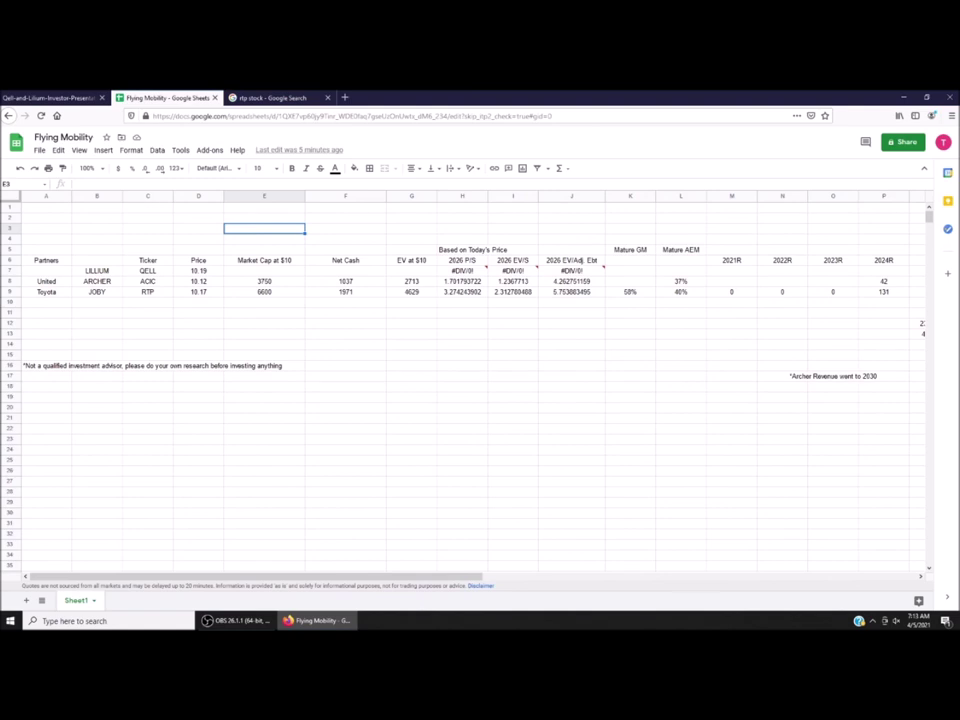
mouse_move(513, 270)
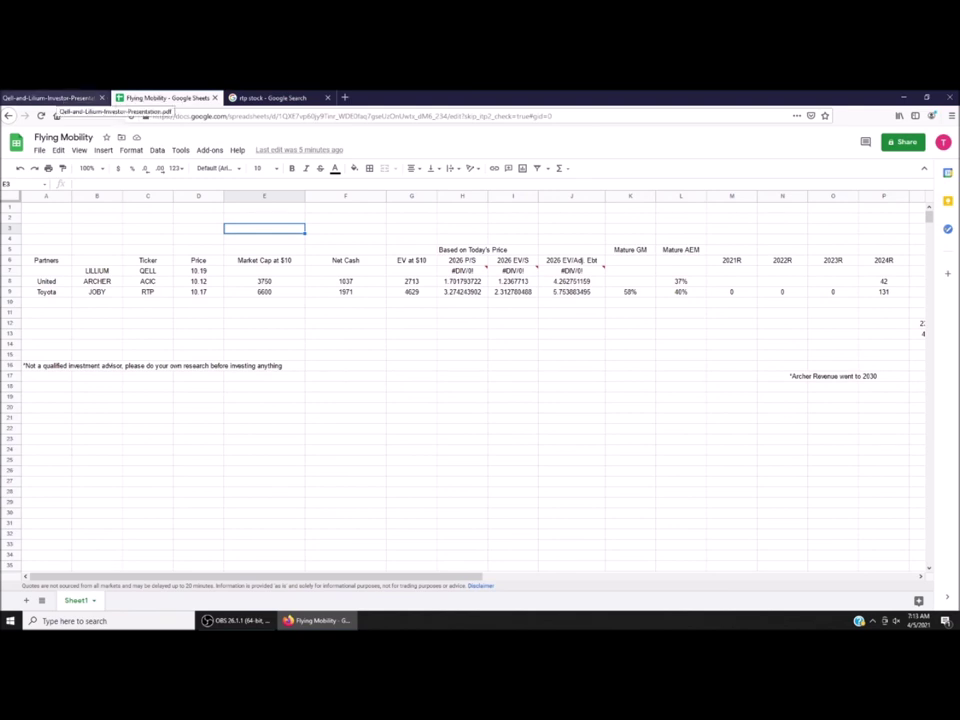
Open the Qell and Lilium investor presentation and read from the cover through the business combination summary on page 4.
click(55, 98)
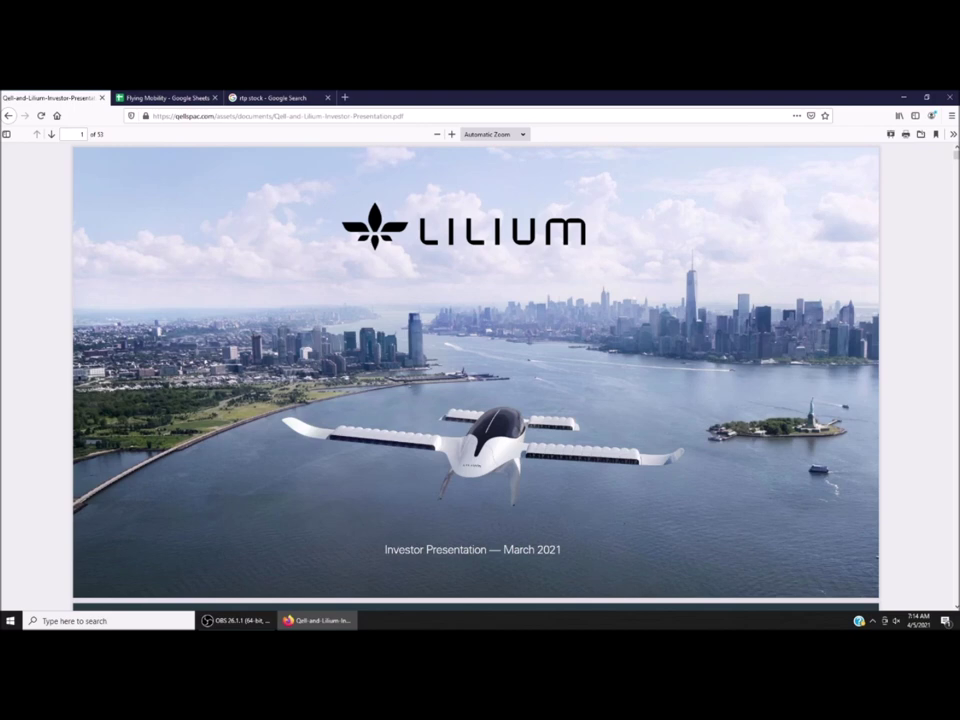
scroll(476, 375, down, 4)
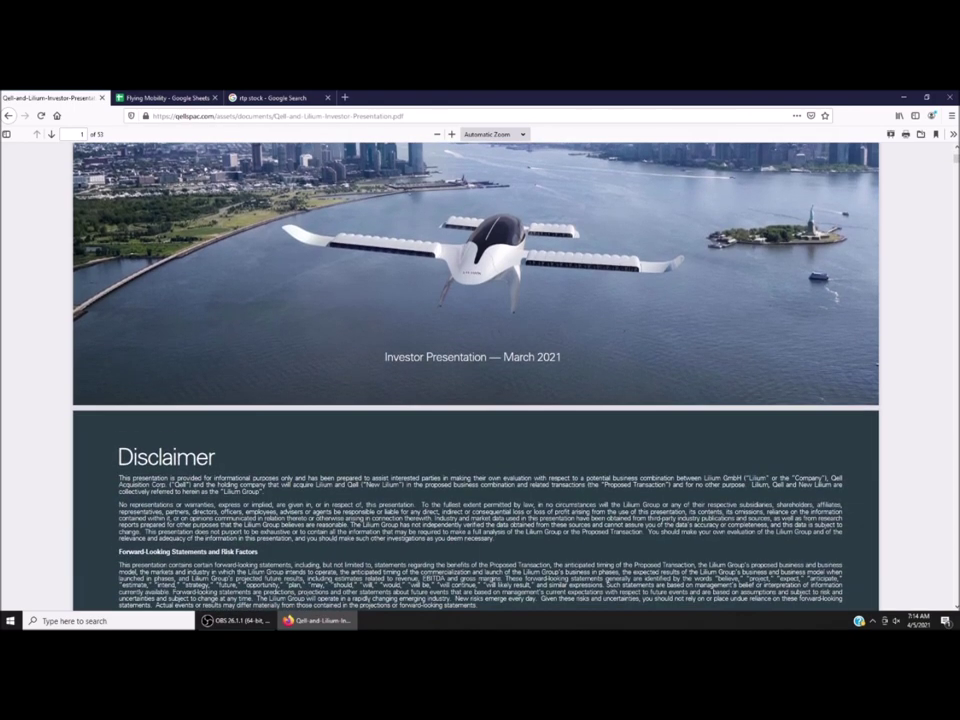
scroll(476, 375, up, 3)
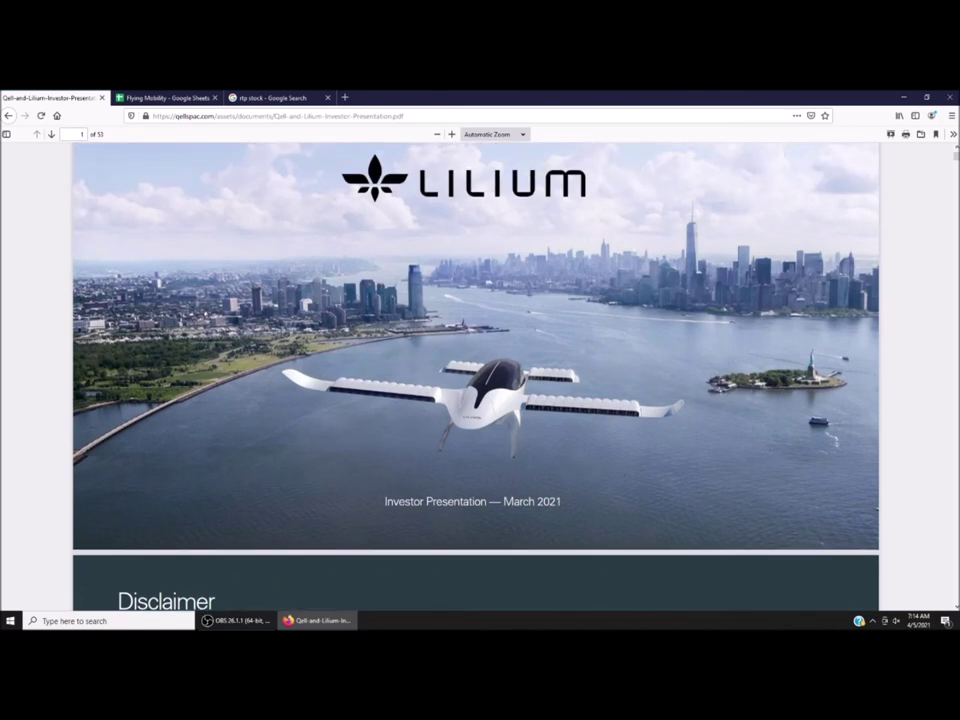
scroll(476, 375, up, 1)
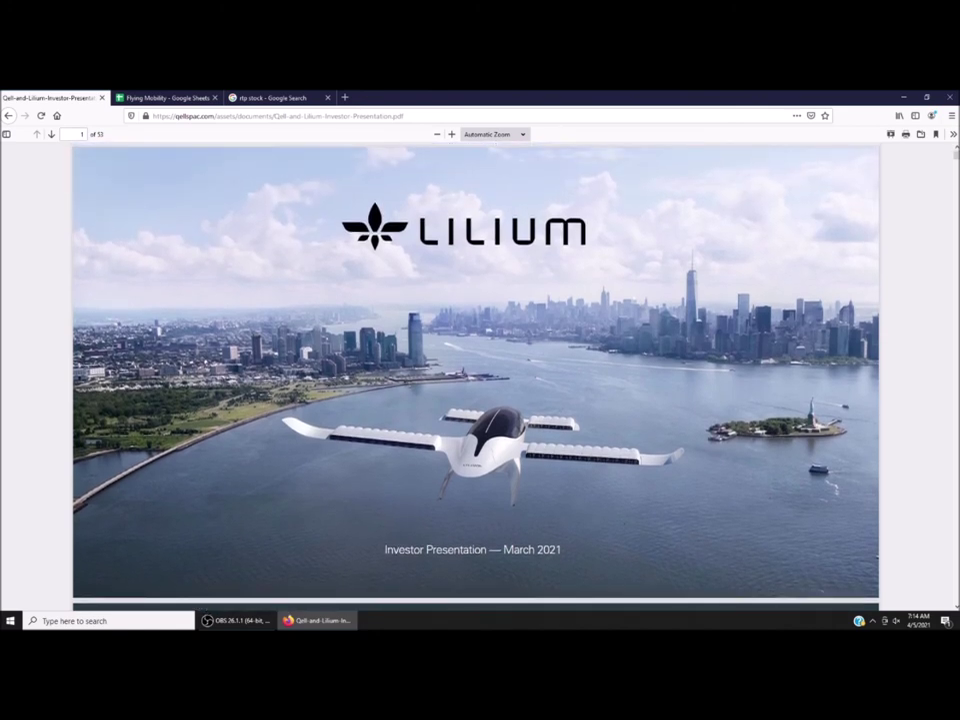
scroll(476, 375, down, 6)
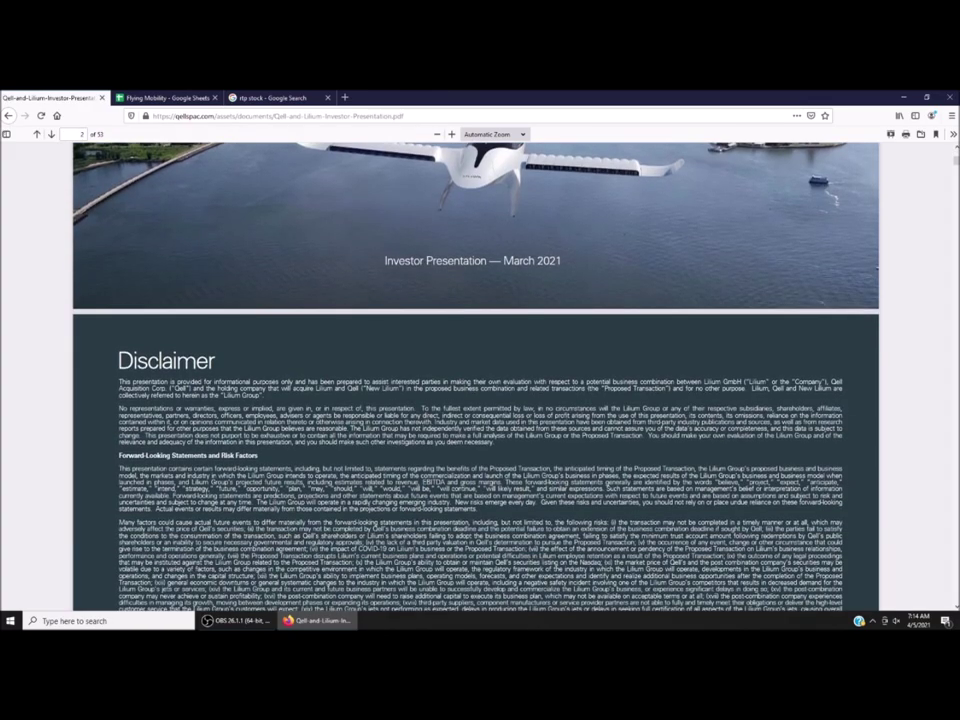
scroll(476, 375, down, 13)
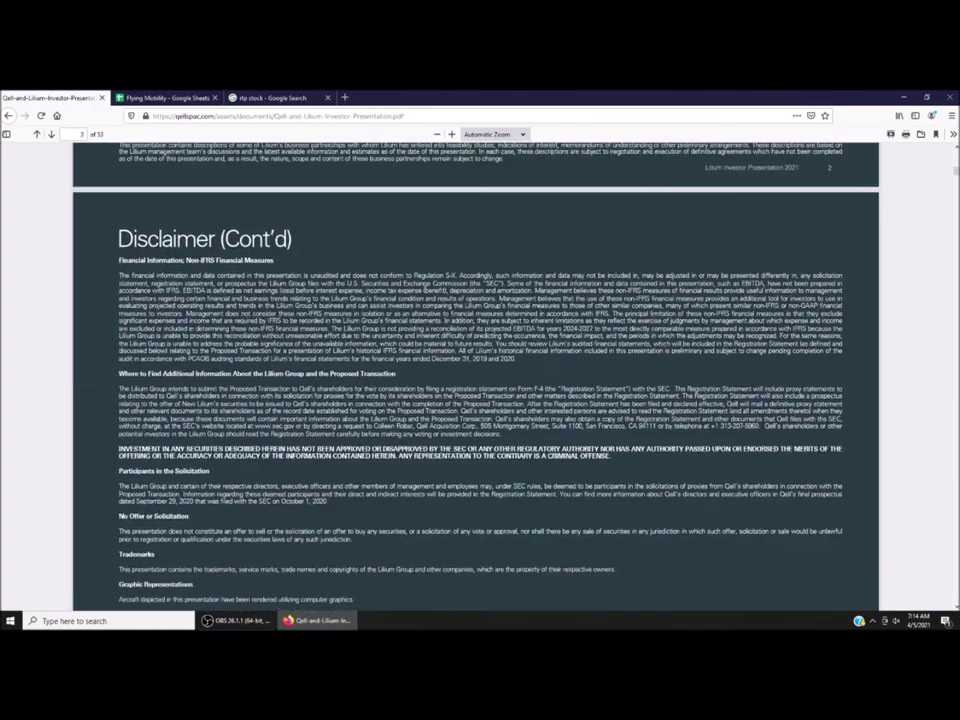
scroll(476, 375, down, 6)
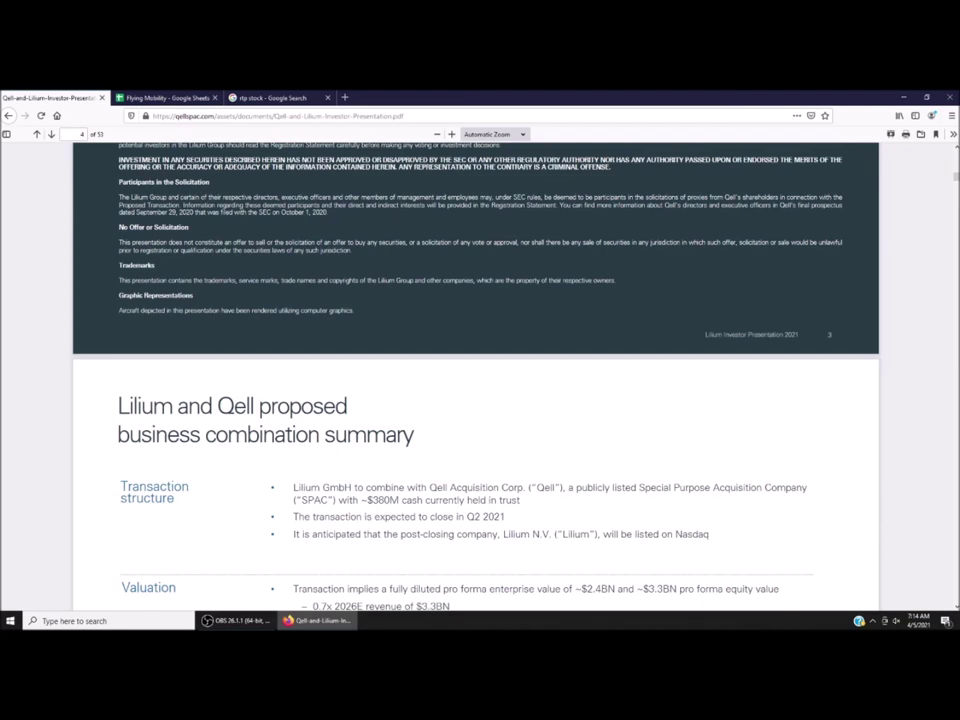
scroll(476, 375, down, 4)
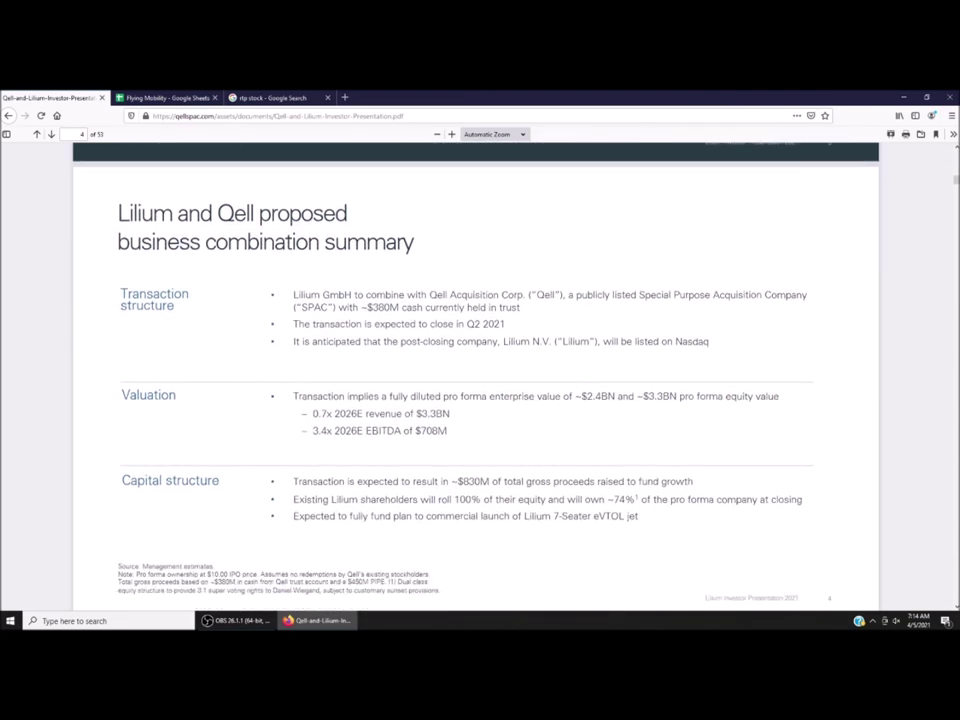
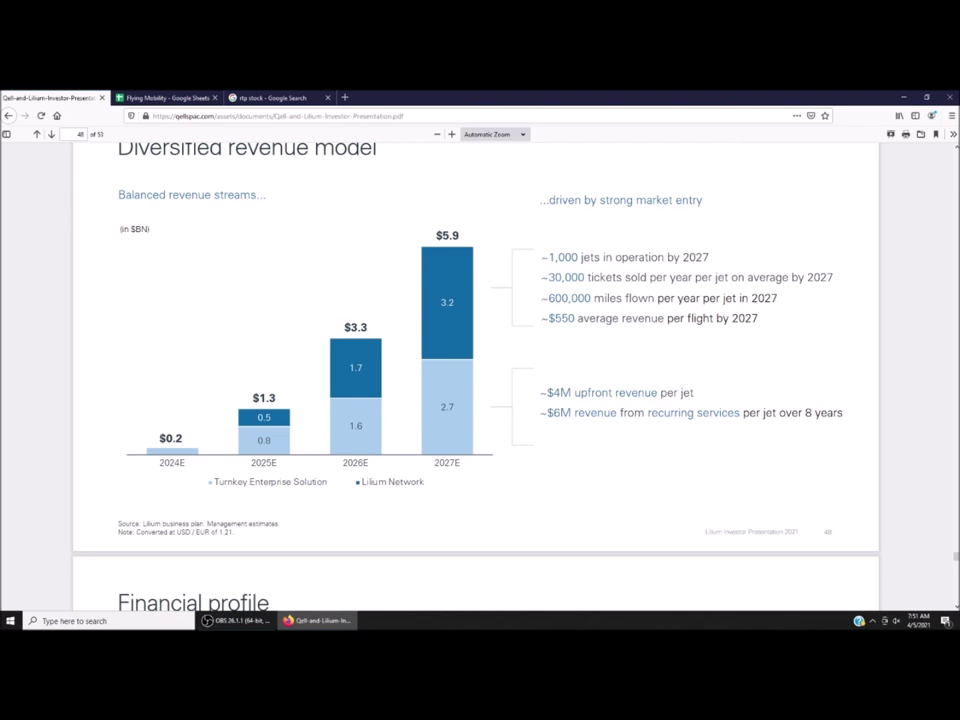
Take Lilium's 2024 revenue from the diversified revenue chart and enter it as 200 in cell P7 of the Flying Mobility sheet.
scroll(475, 370, down, 2)
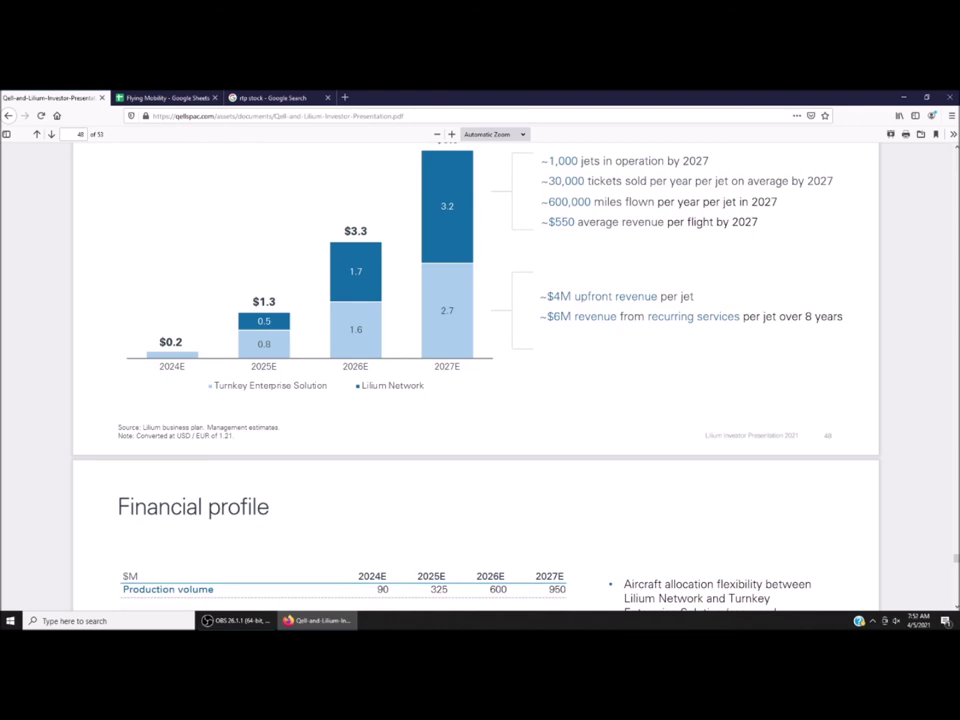
scroll(475, 370, up, 1)
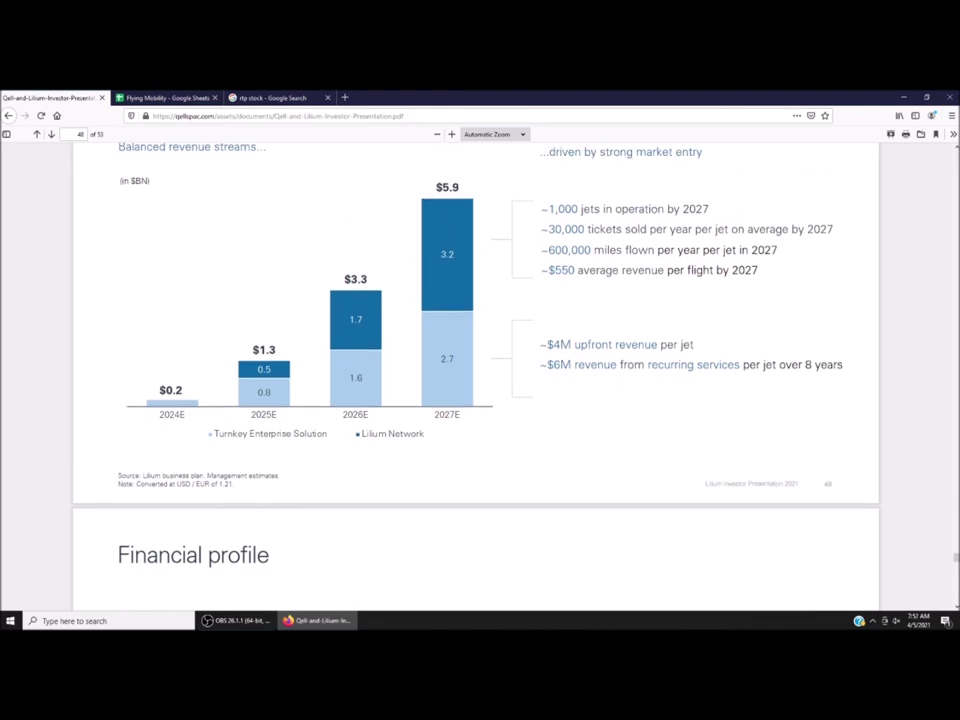
key(ctrl+Tab)
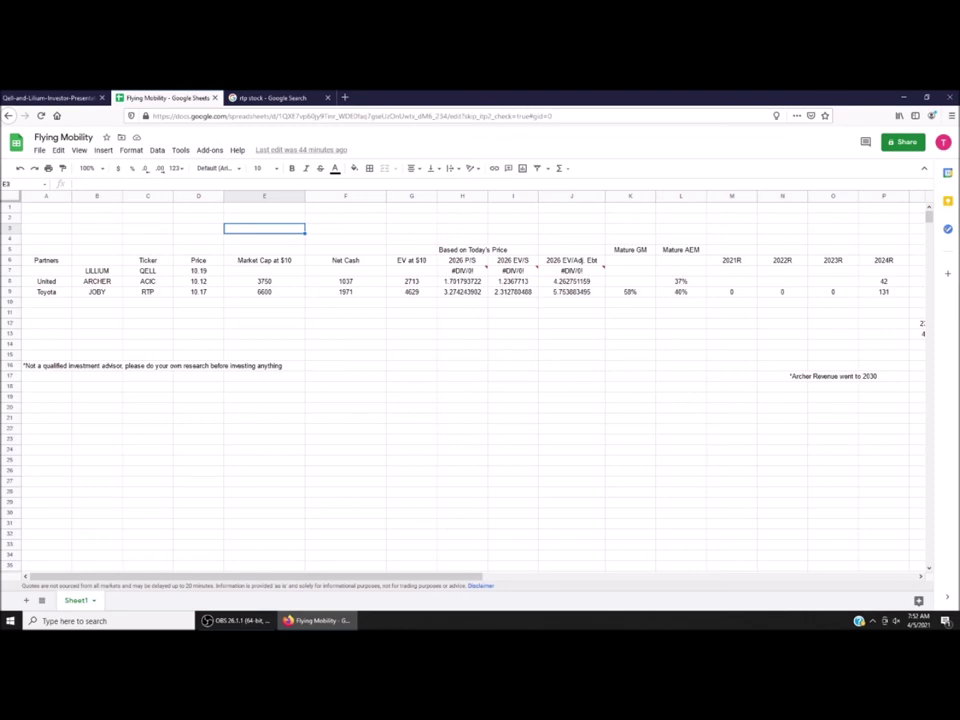
click(884, 270)
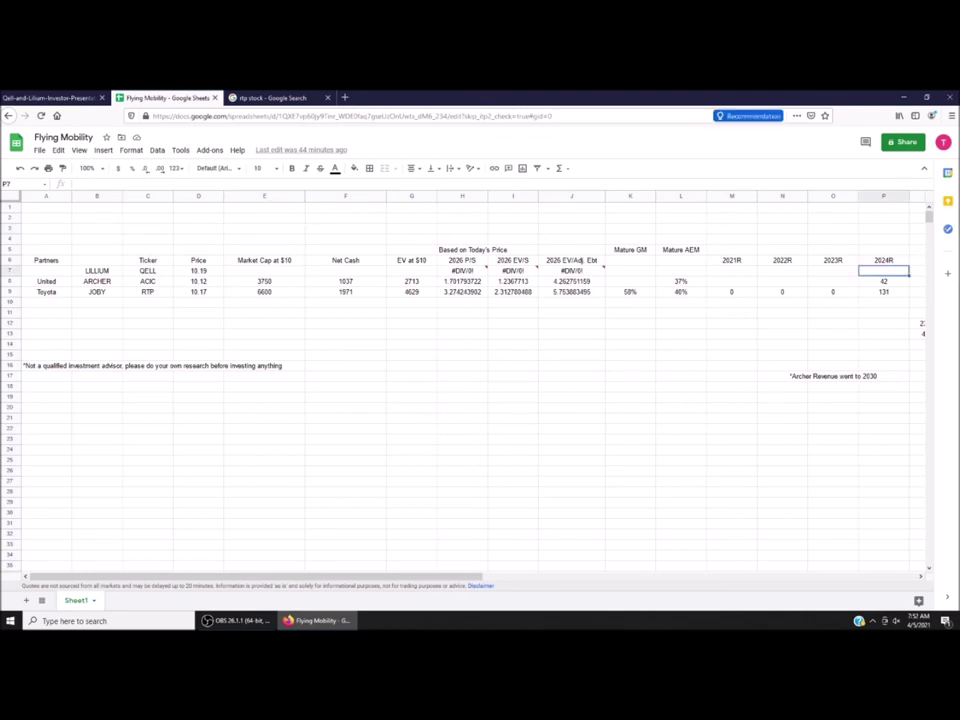
text(200)
key(Tab)
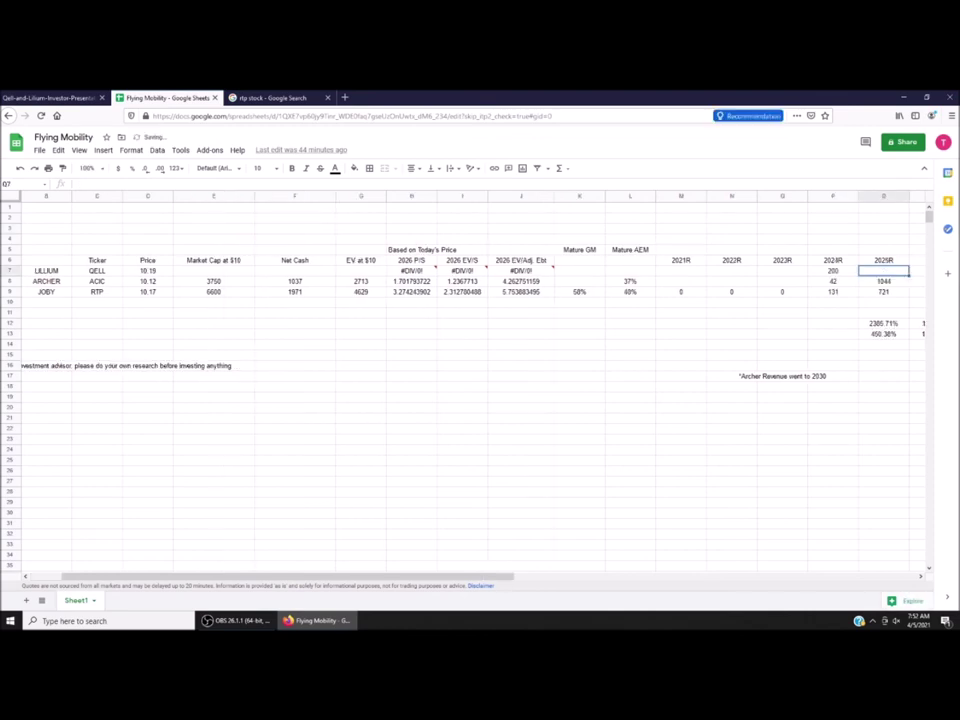
Look up the exact 2024 revenue on the presentation's Financial profile page and set Lilium's 2024R in cell P7 to 246.
key(ctrl+shift+Tab)
scroll(476, 380, down, 4)
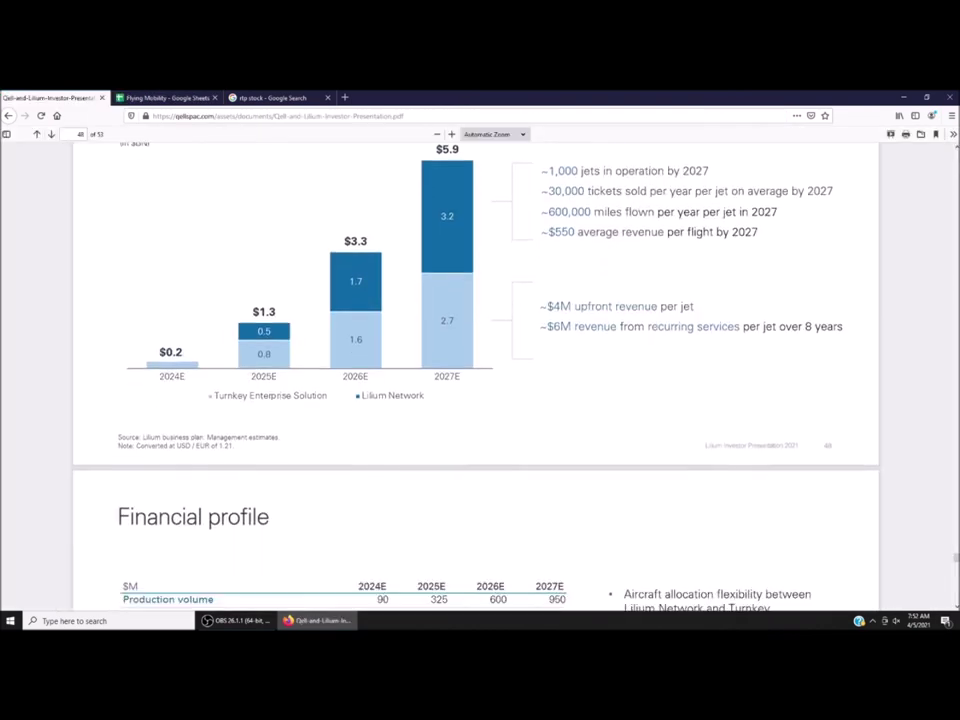
scroll(476, 380, down, 1)
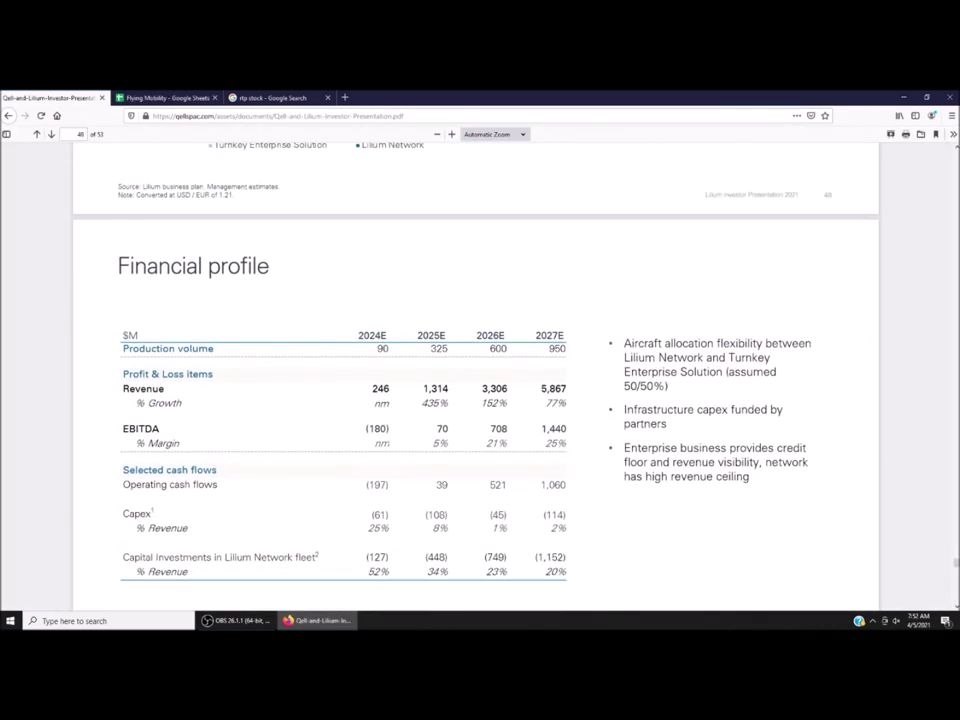
key(ctrl+Tab)
key(Left)
text(246)
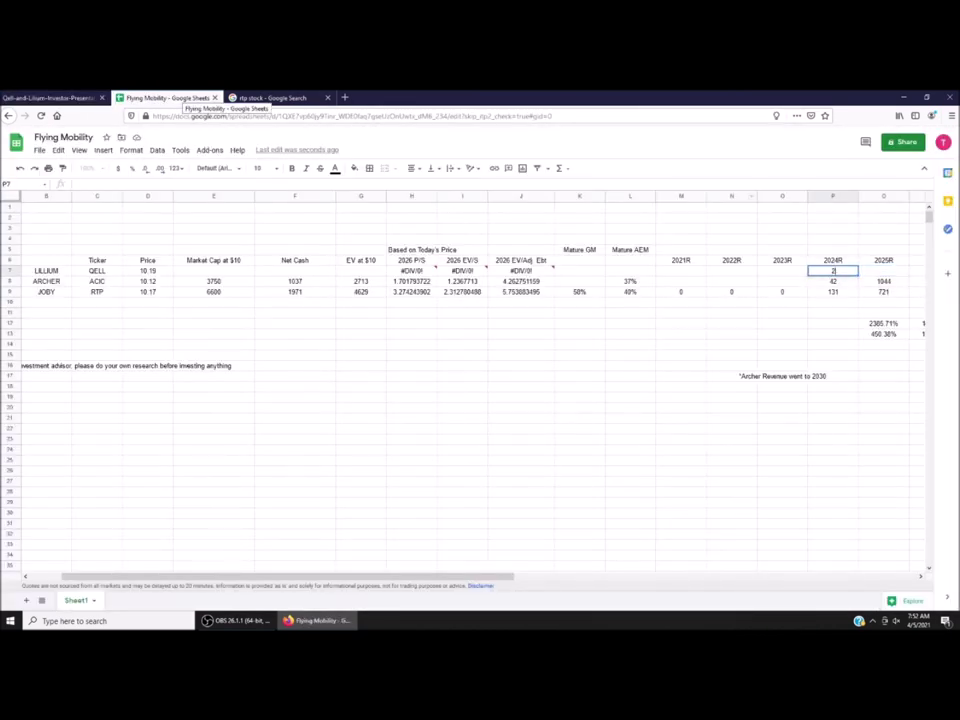
key(Return)
Enter Lilium's 2025 revenue from the Financial profile page as 1314 in cell Q7.
key(Right)
key(Up)
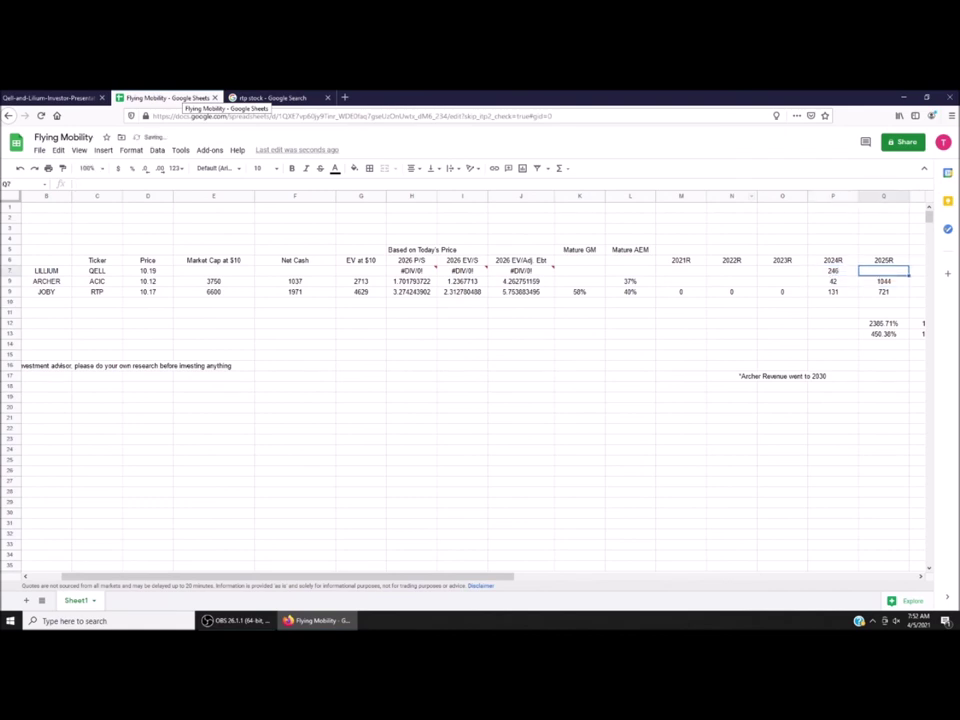
key(ctrl+shift+Tab)
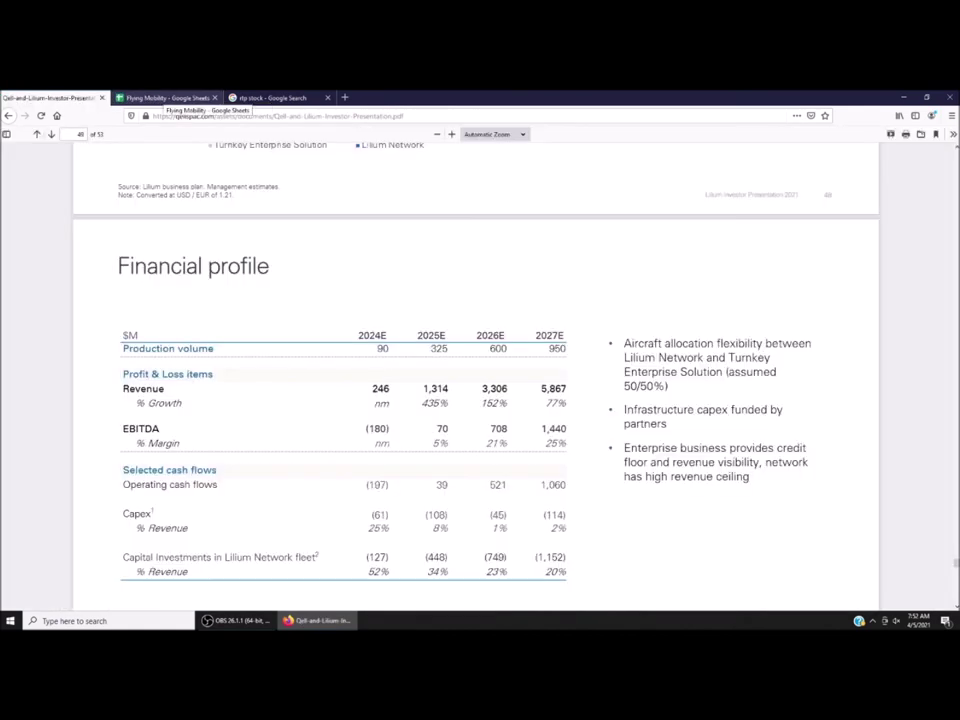
key(ctrl+Tab)
text(13)
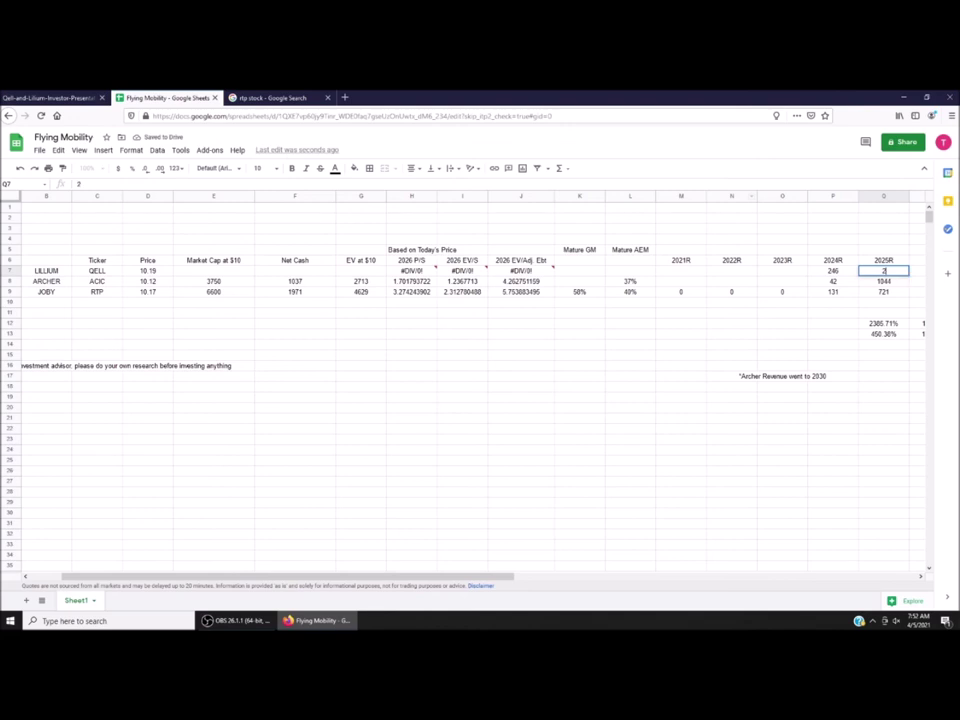
text(14)
key(Tab)
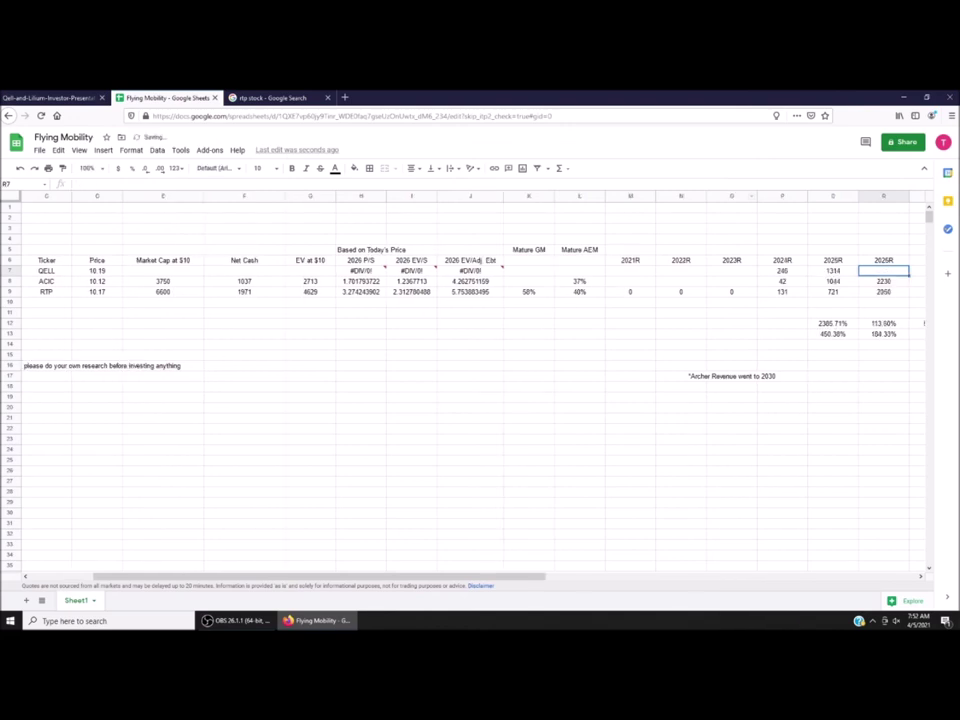
Enter Lilium's 2026 revenue of 3306 in R7 and 2027 revenue of 5867 in S7 from the Financial profile page.
key(ctrl+shift+Tab)
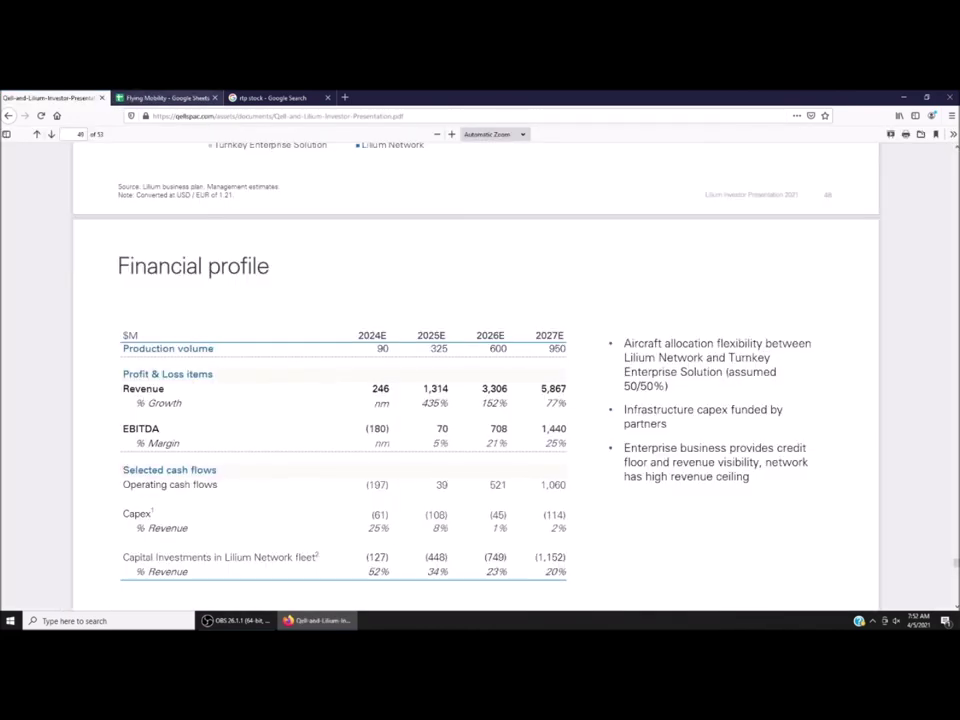
key(ctrl+Tab)
text(3306)
key(Tab)
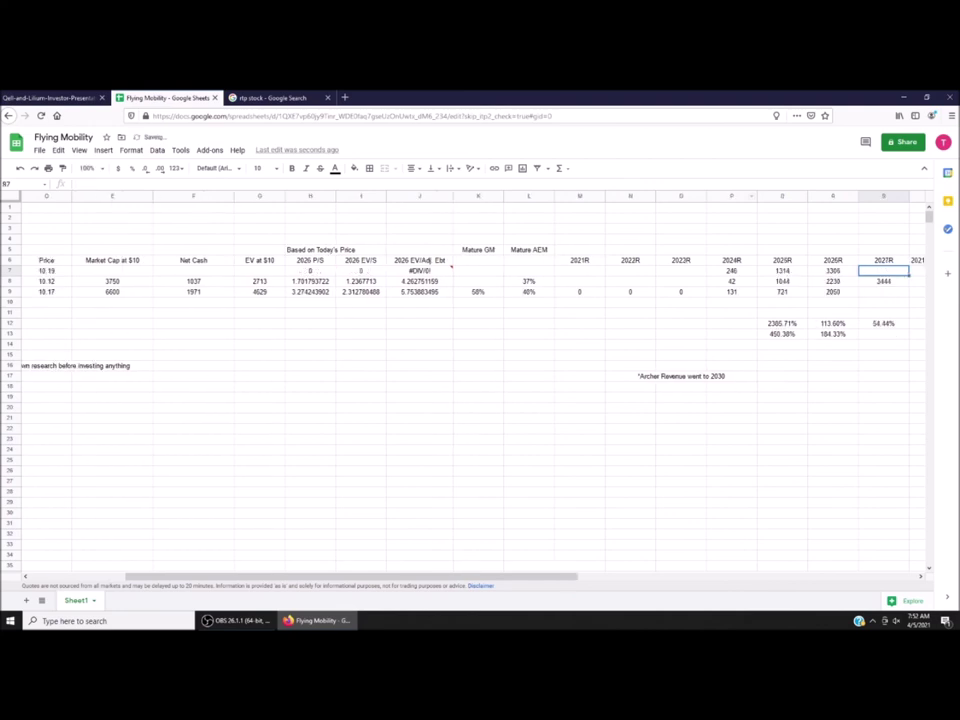
key(ctrl+shift+Tab)
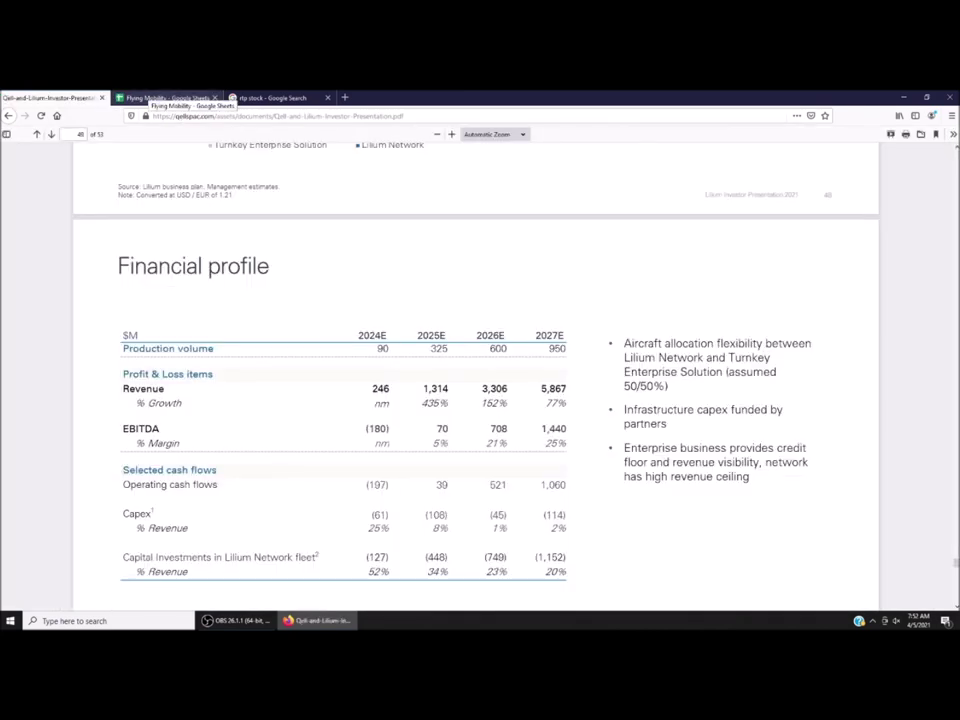
click(165, 98)
text(5867)
key(Return)
Copy Archer's 2025 revenue growth formula from Q12 into Q11 to calculate Lilium's 2025 growth.
key(Down)
key(Down)
key(Left)
key(Left)
key(Down)
key(Left)
key(Down)
key(Right)
key(ctrl+c)
key(Up)
key(ctrl+v)
Paste the growth formula into R11 and S11 to calculate Lilium's 2026 and 2027 revenue growth.
key(Right)
key(Down)
key(Up)
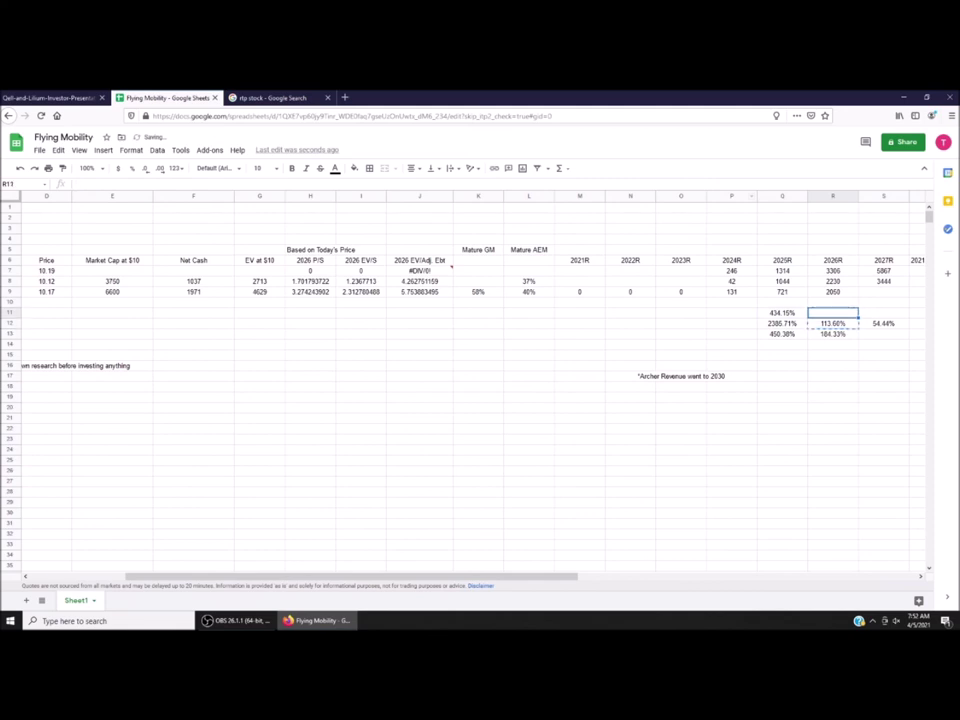
key(ctrl+v)
key(Down)
key(Right)
key(Up)
key(ctrl+v)
Select Joby's 2025 growth cell Q13 and compare the growth rates of the three companies.
key(Left)
key(Down)
key(Left)
key(Down)
key(Left)
key(Right)
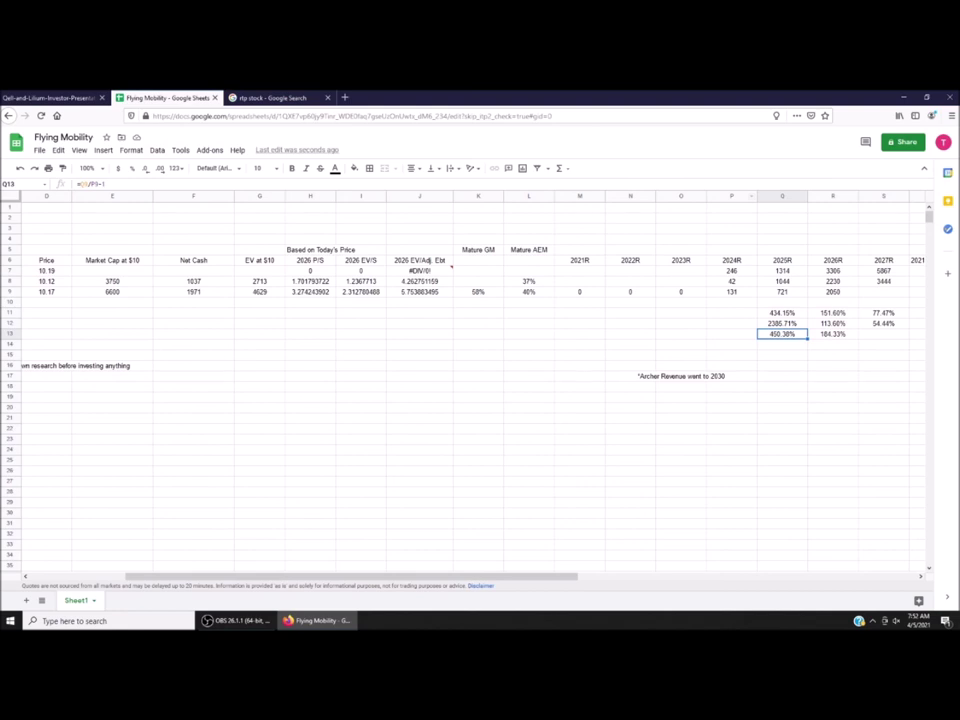
Examine Lilium's 2026 growth formula in R11 and its 2026 revenue in R7.
key(Right)
key(Up)
key(Up)
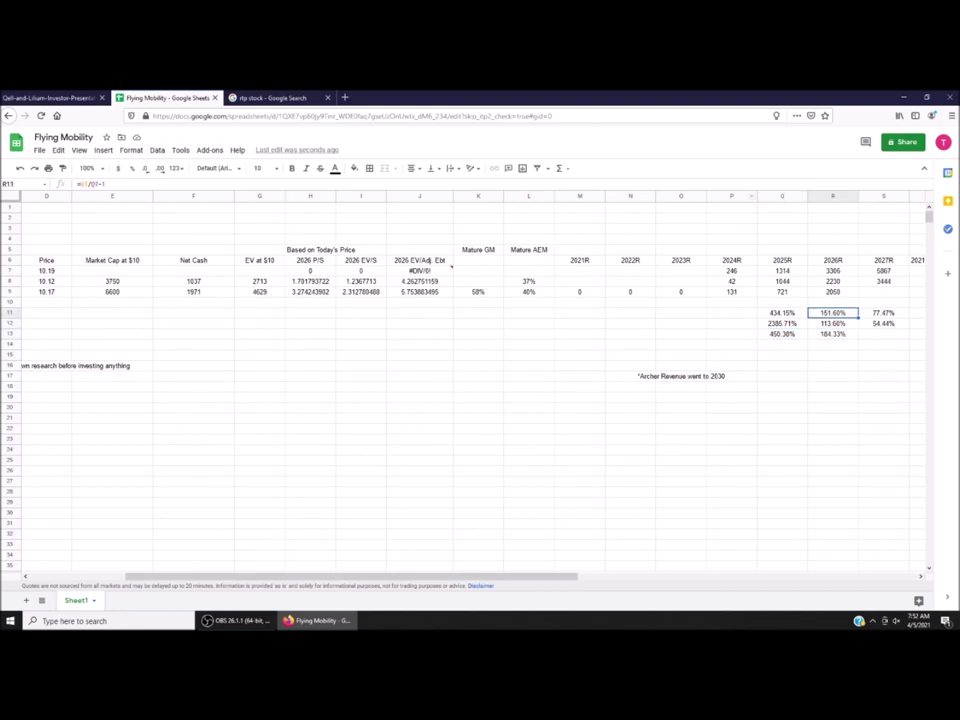
key(Up)
key(Up)
key(Up)
key(Up)
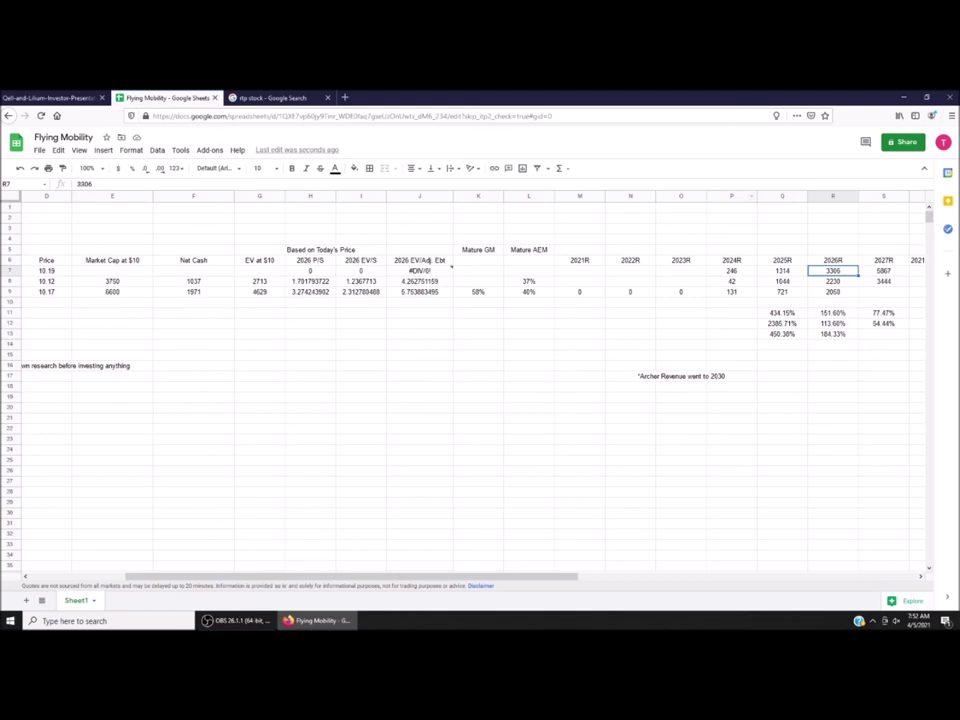
Review Lilium's revenue year by year from 2024 to 2027 in P7 to S7 against Archer's figures.
click(731, 270)
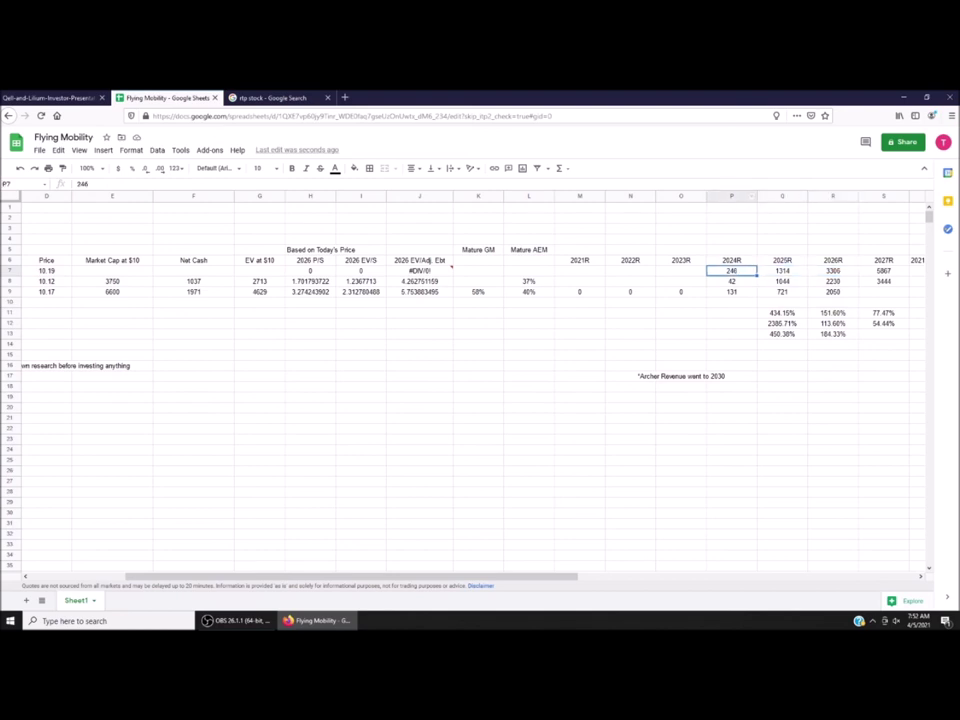
key(Down)
key(Right)
key(Right)
key(Left)
click(731, 270)
click(782, 270)
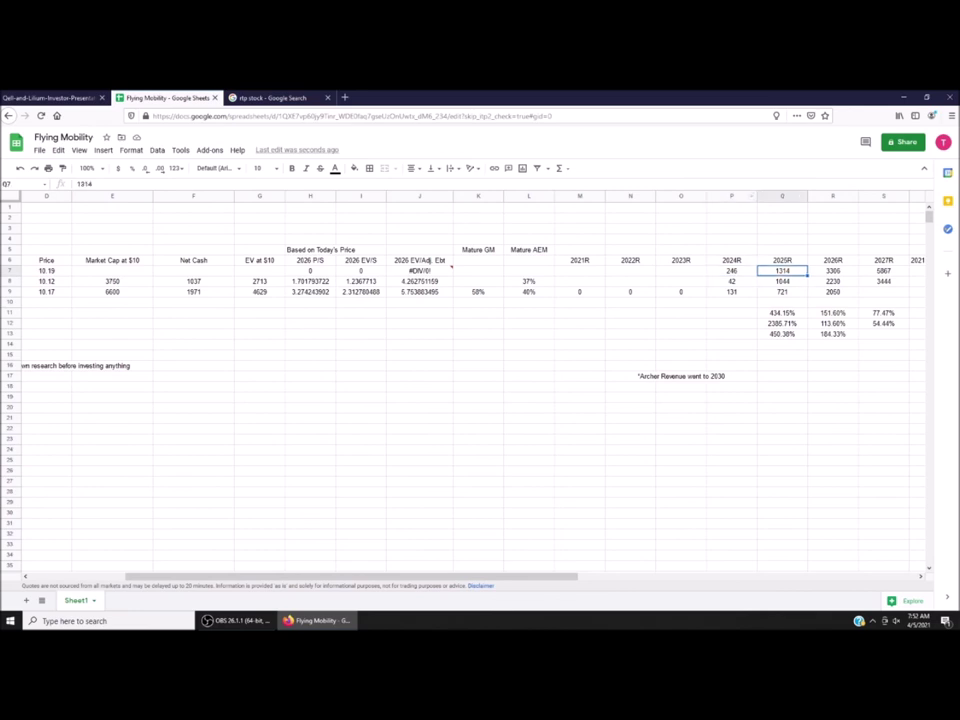
click(832, 270)
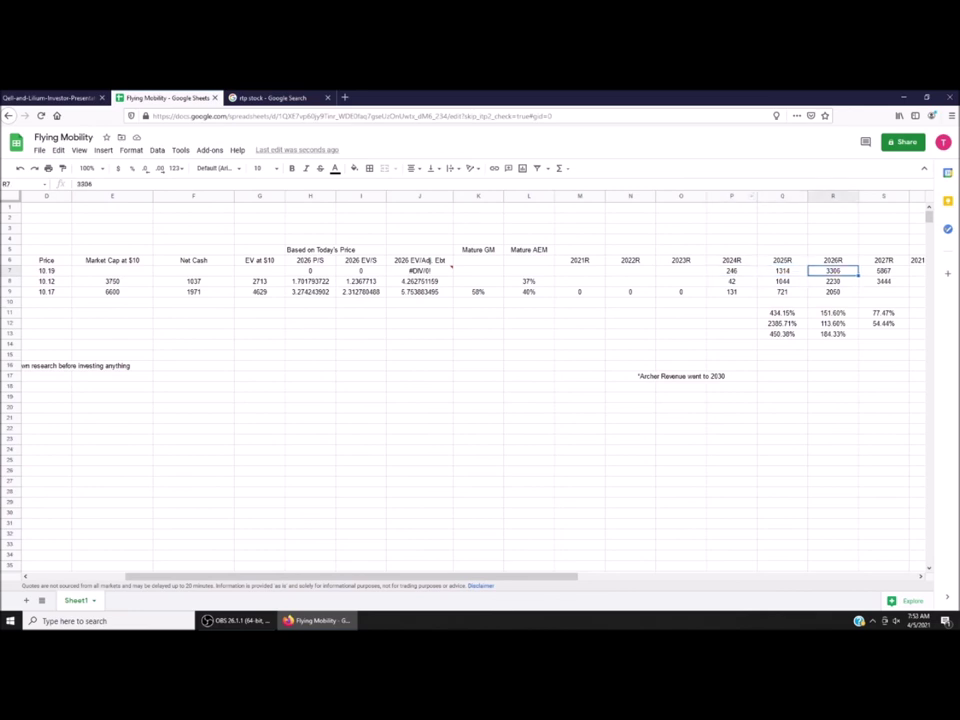
click(883, 270)
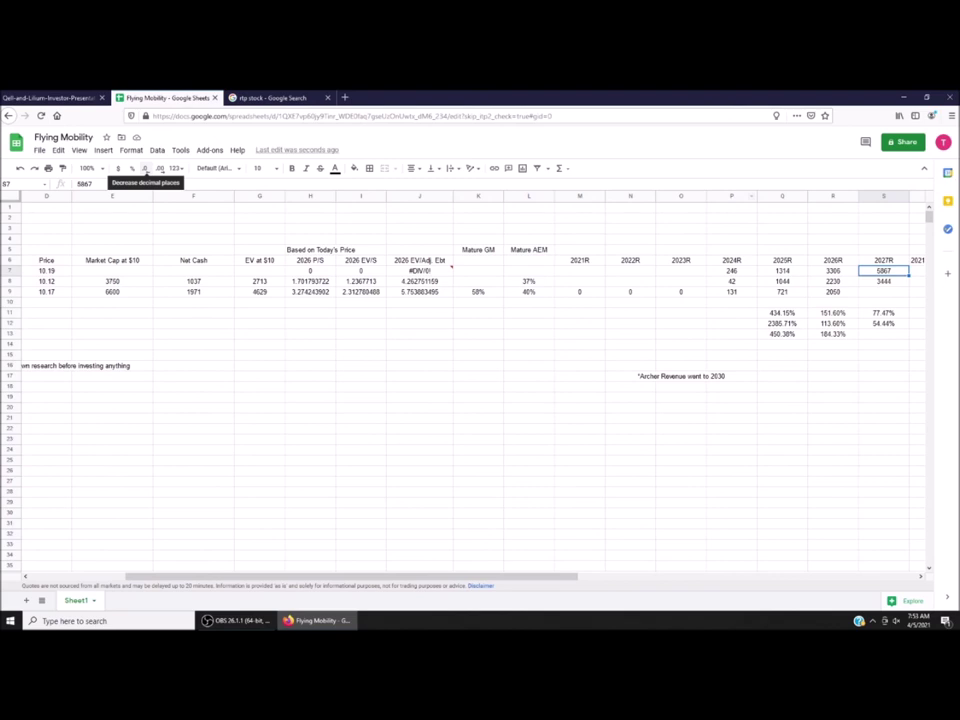
Enter Lilium's mature EBITDA margin of 25% in L7 from the presentation's Financial profile page.
key(ctrl+shift+Tab)
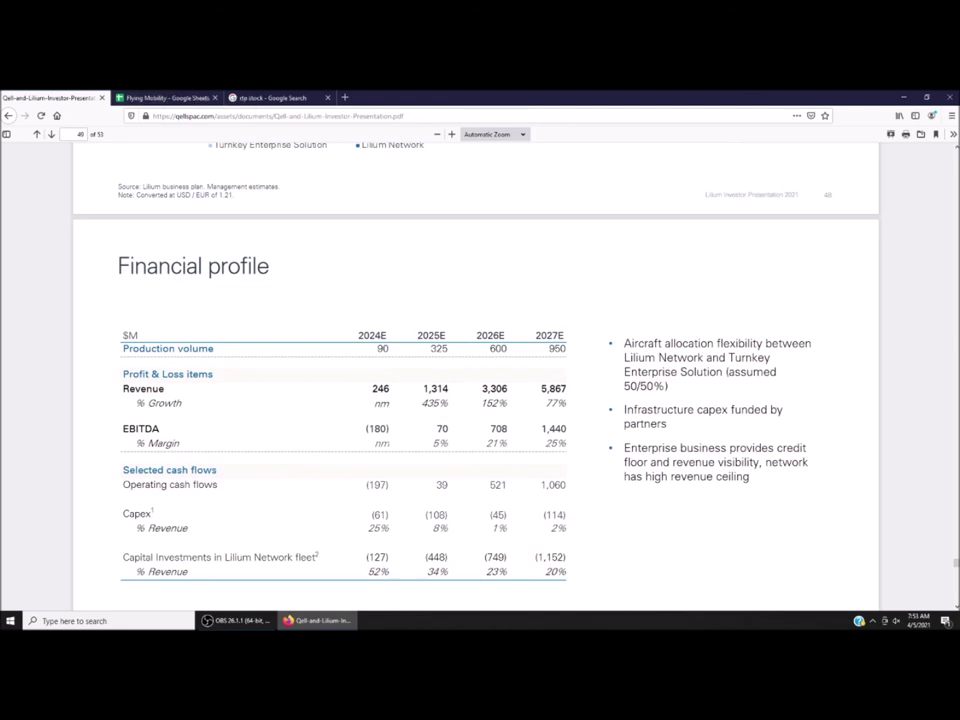
key(ctrl+Tab)
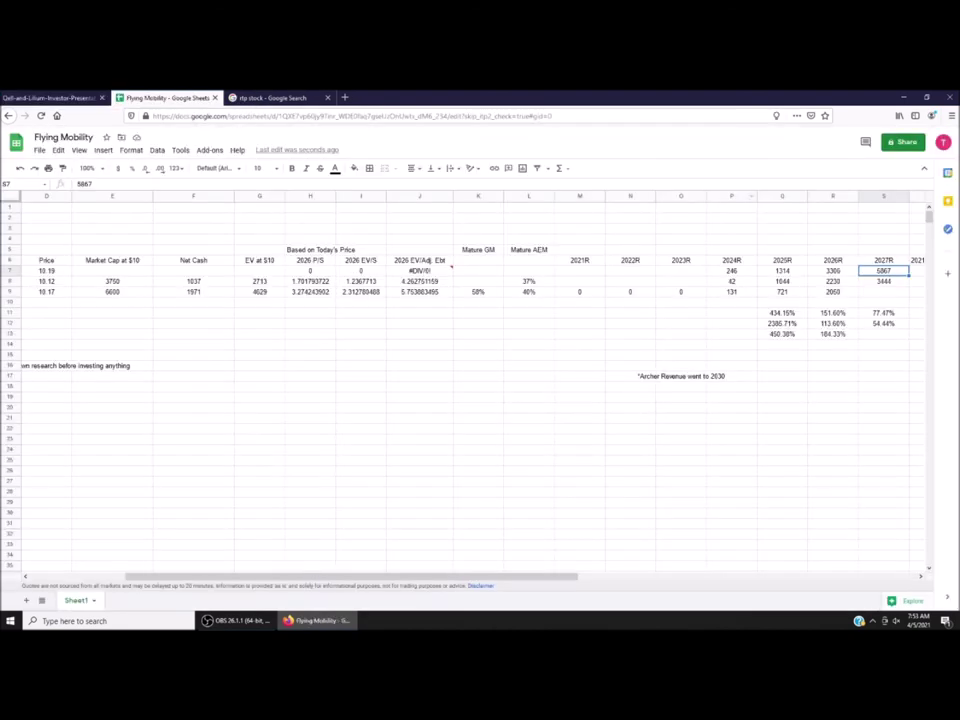
click(529, 270)
text(25%)
key(Return)
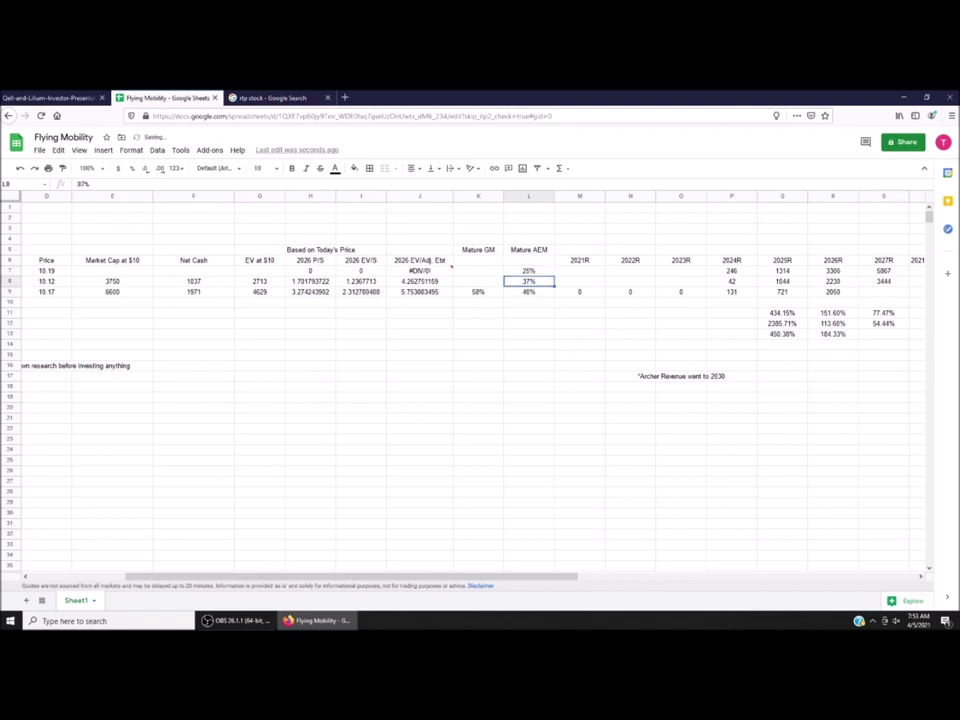
Enter Lilium's 2024 adjusted EBITDA of -180 in W7 from the Financial profile page.
key(Up)
key(Right)
key(Right)
key(Right)
key(Right)
key(Right)
key(Right)
key(Right)
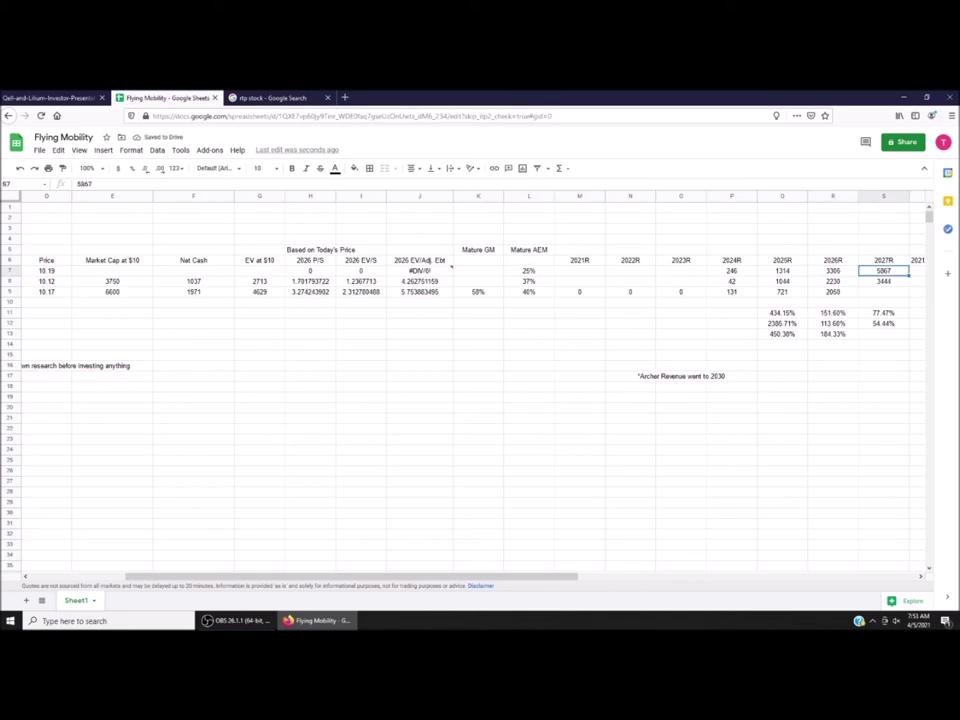
key(Right)
key(Right)
key(Right)
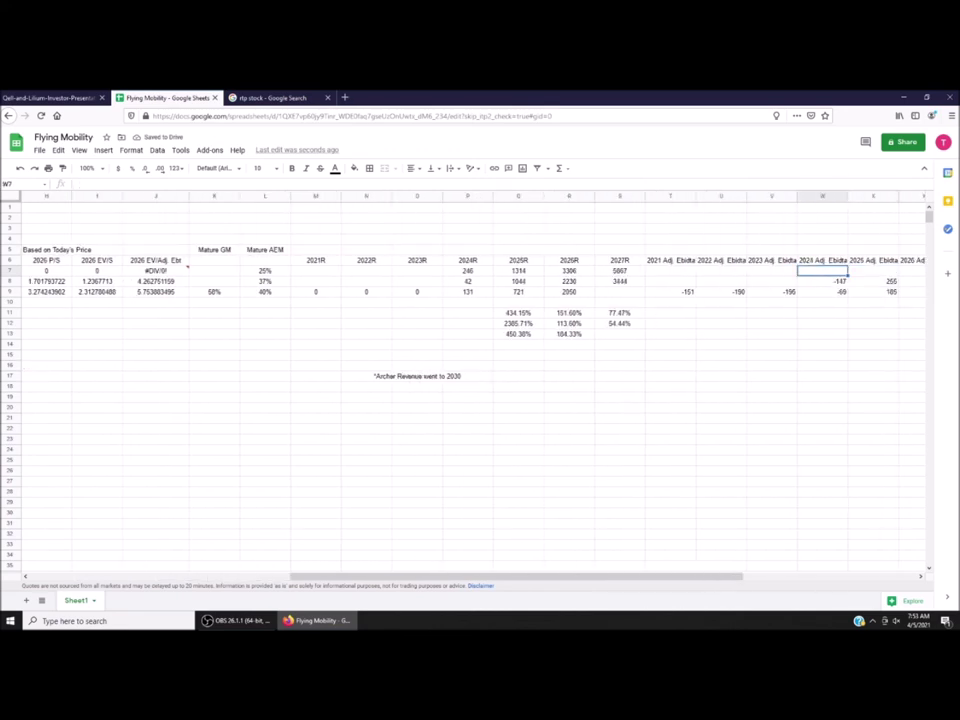
key(Right)
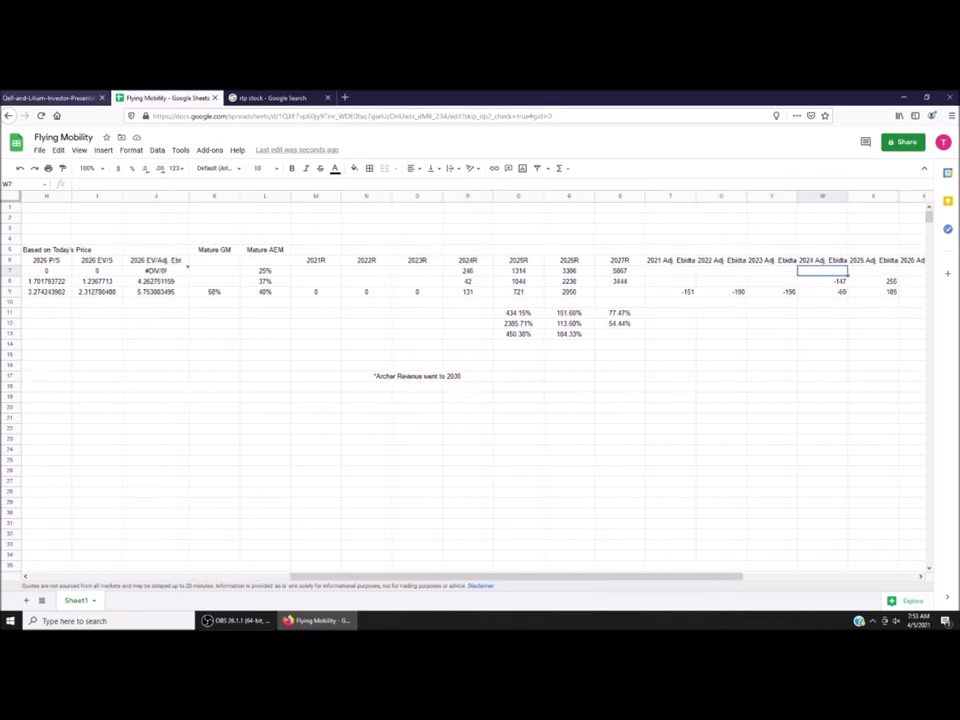
key(ctrl+shift+Tab)
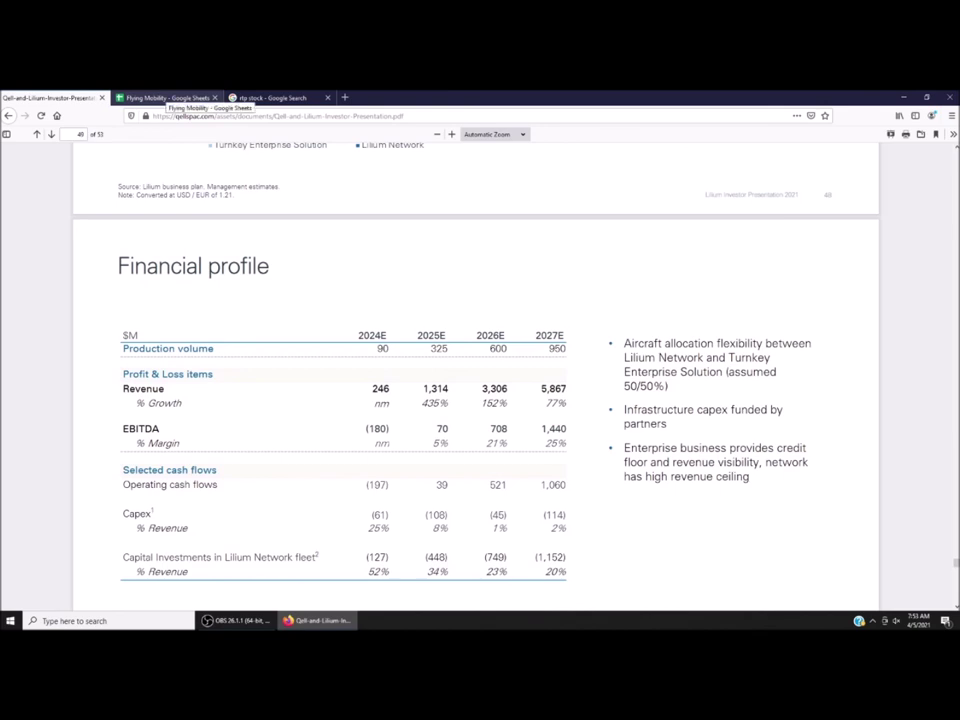
click(165, 98)
text(-180)
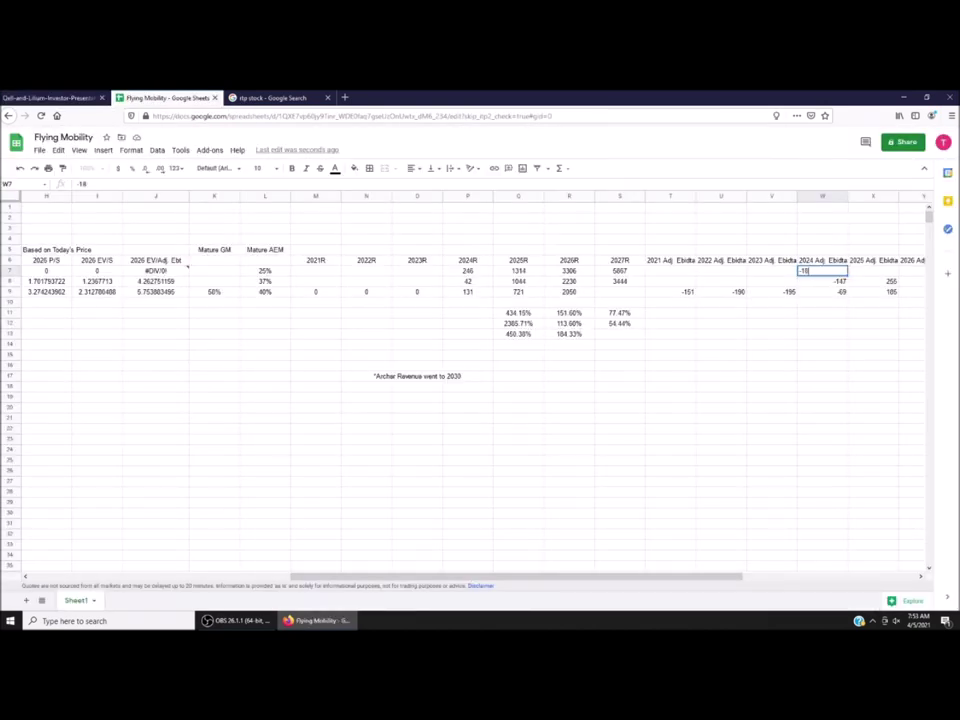
key(Tab)
Enter Lilium's 2025 adjusted EBITDA of 70 in X7 and 2026 adjusted EBITDA of 708 in Y7.
key(ctrl+shift+Tab)
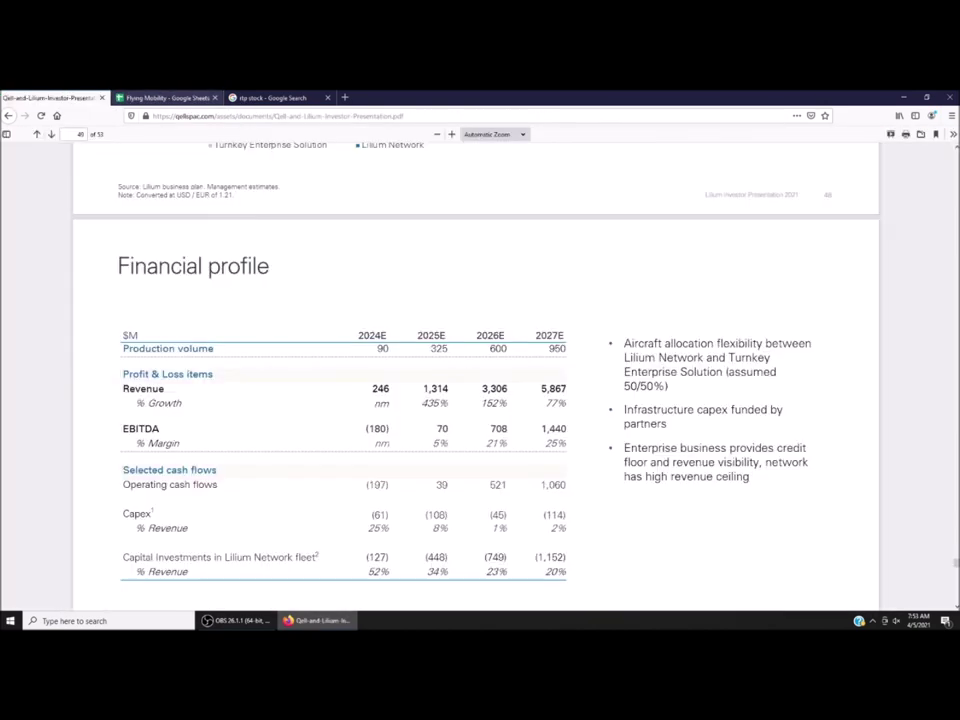
click(165, 98)
text(70)
key(Tab)
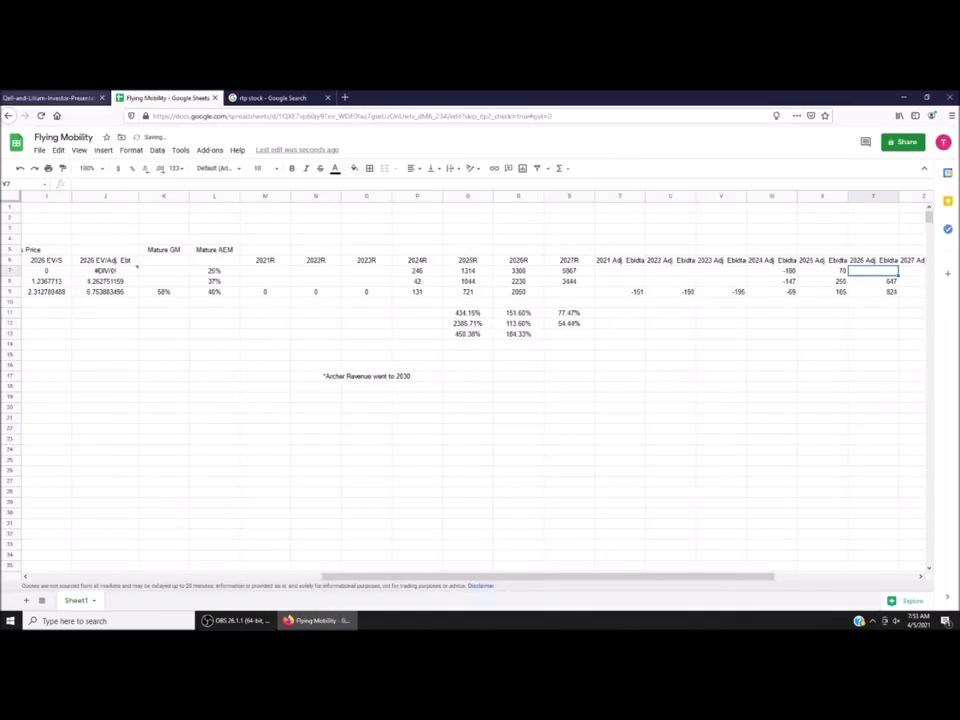
key(ctrl+shift+Tab)
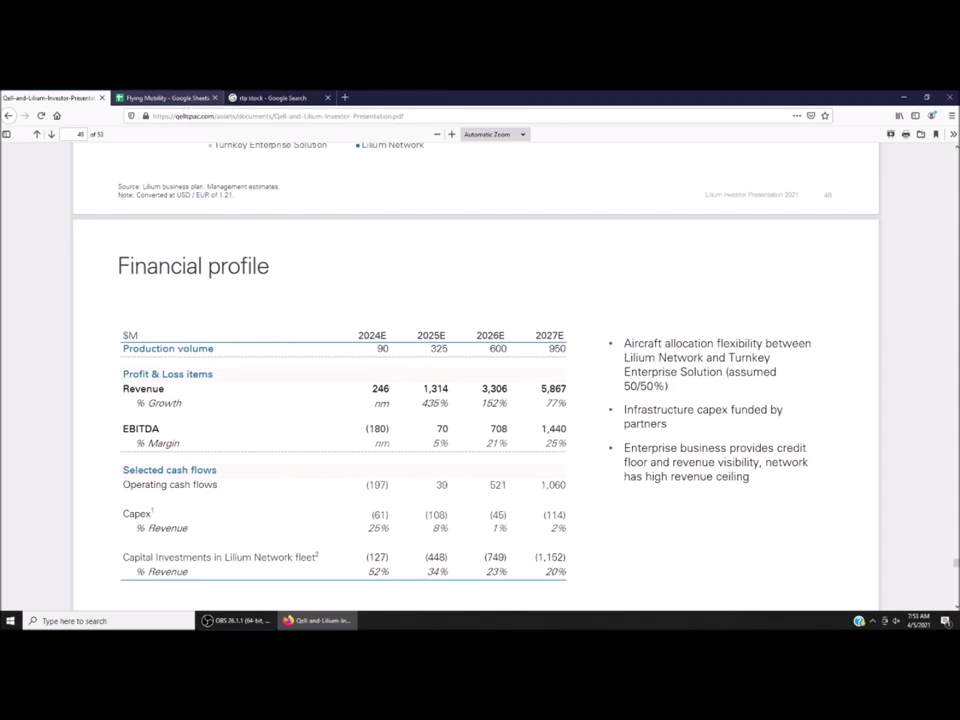
click(165, 98)
text(708)
key(Tab)
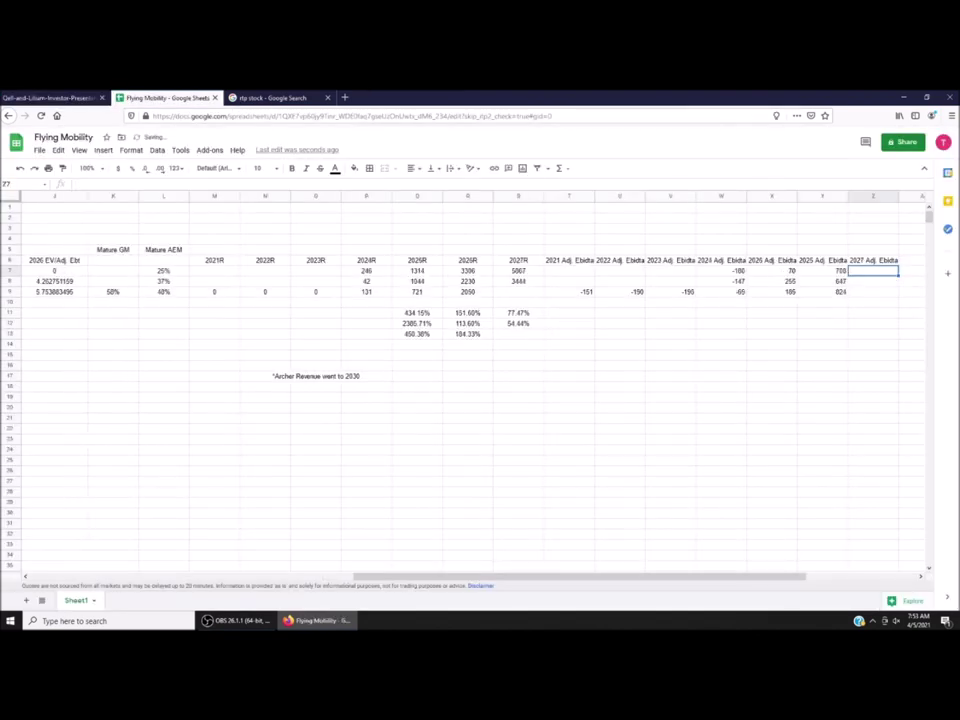
Enter Lilium's 2027 adjusted EBITDA of 1440 in Z7 from the Financial profile page.
key(ctrl+shift+Tab)
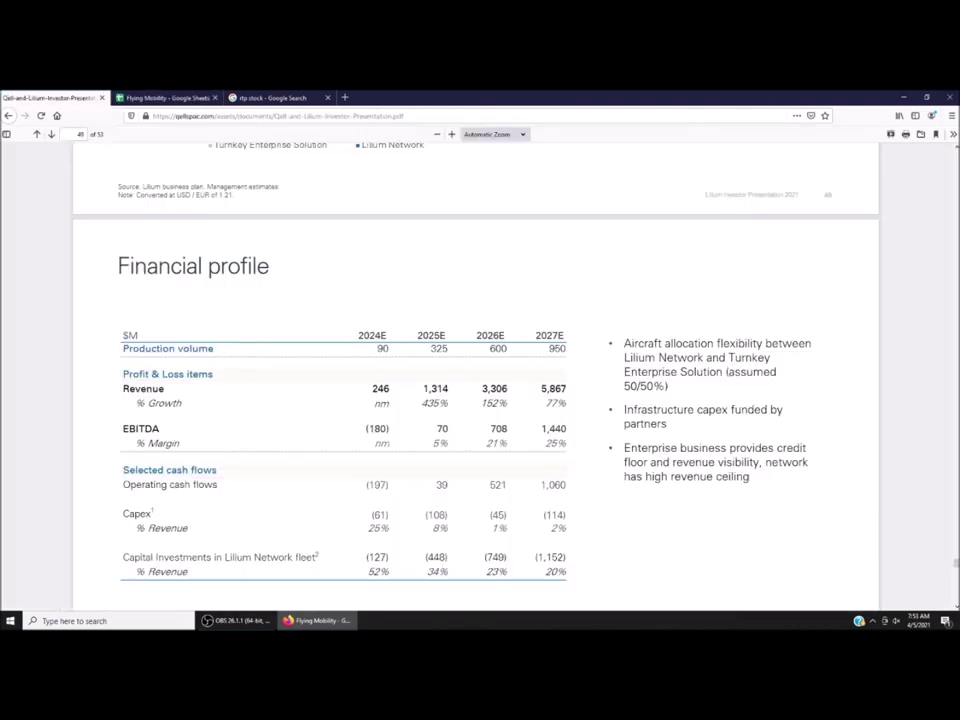
click(165, 98)
text(1440)
key(Return)
Read the cash flow and capex lines on the Financial profile page and the Diversified revenue model chart, and return to the sheet.
key(ctrl+shift+Tab)
scroll(476, 370, down, 2)
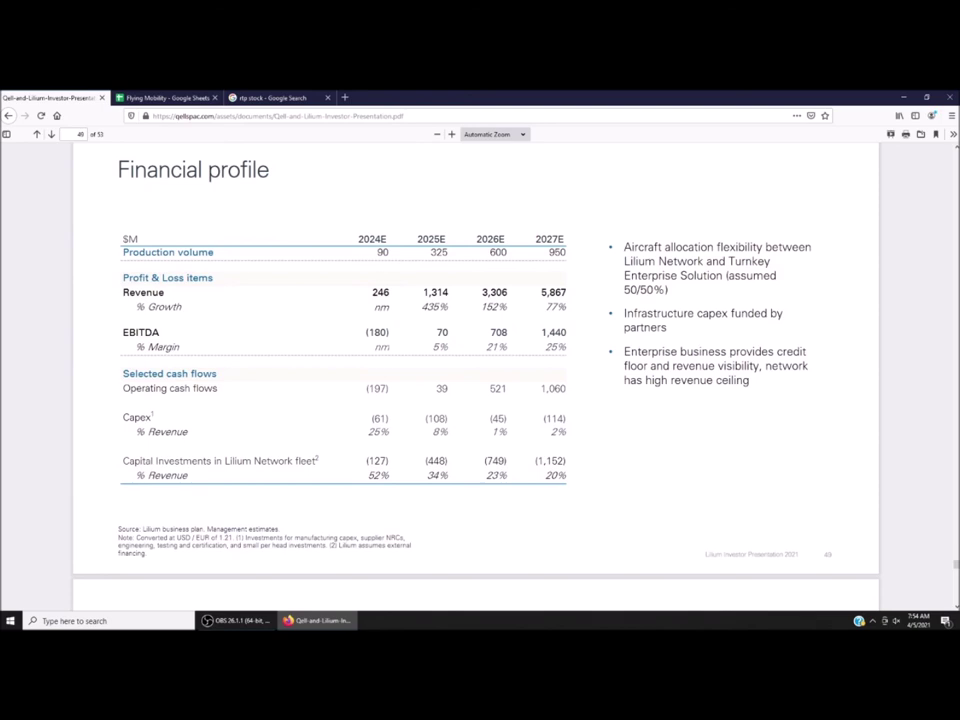
scroll(476, 370, down, 1)
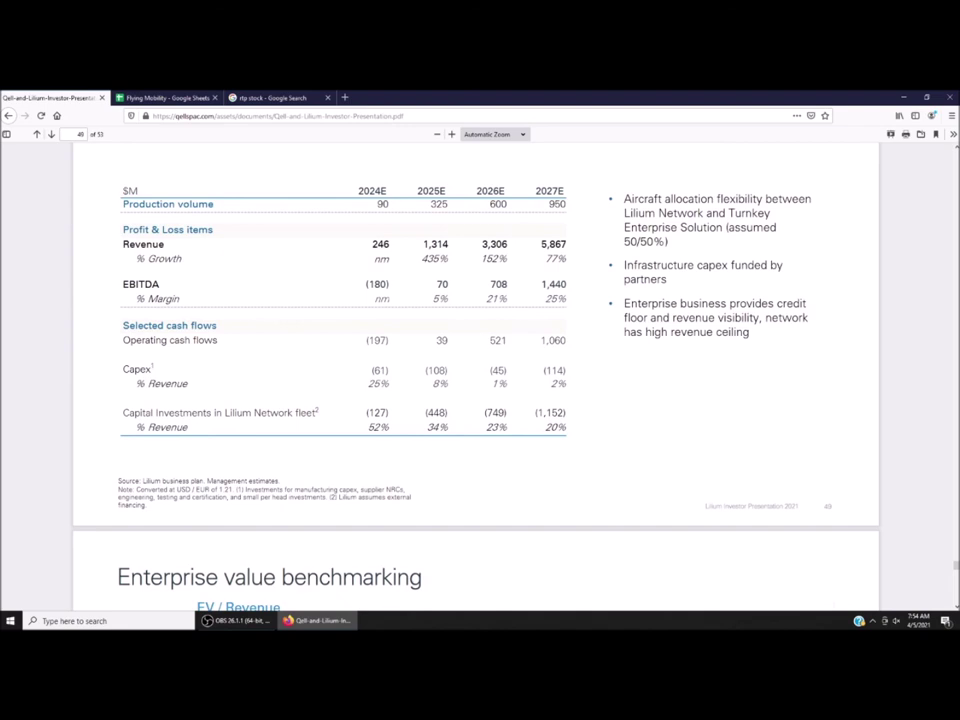
scroll(475, 375, up, 10)
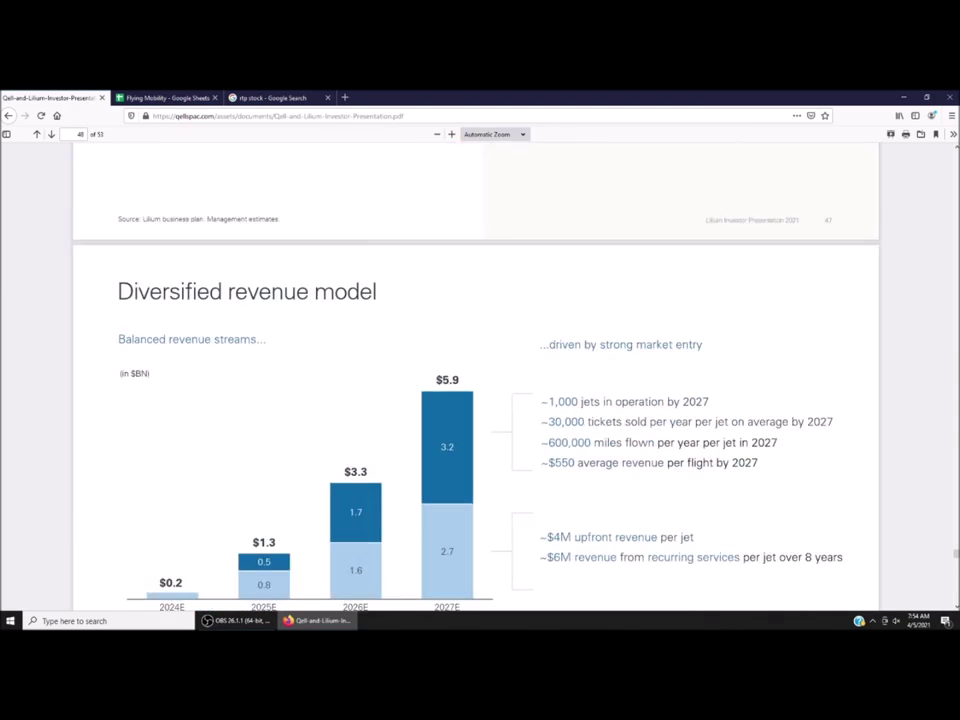
scroll(475, 375, down, 10)
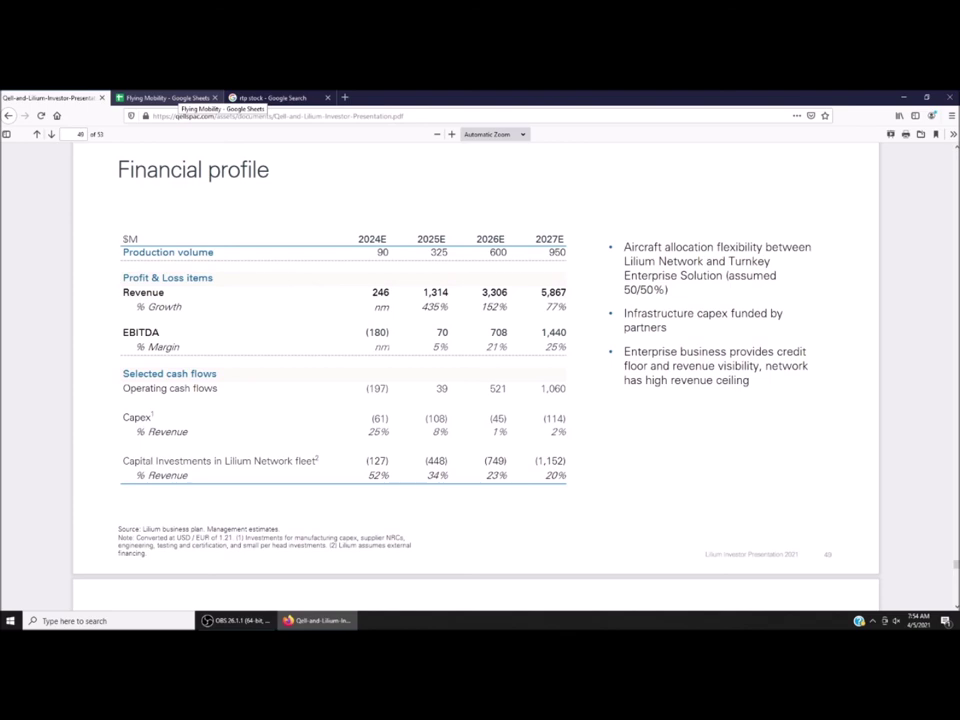
click(170, 98)
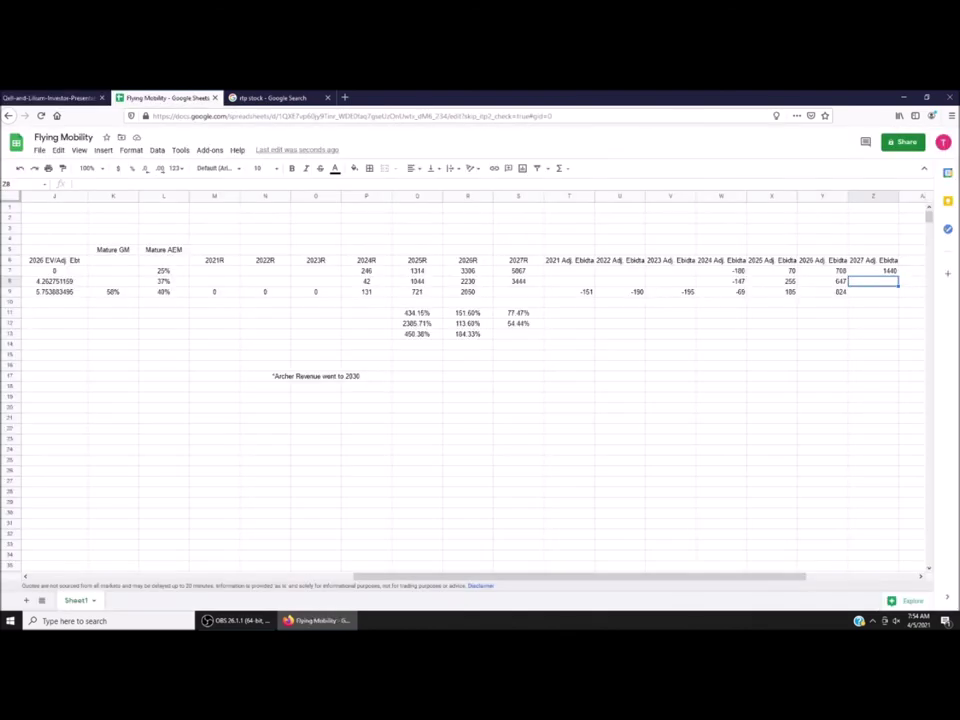
Look over the Enterprise value benchmarking page and continue to the Transaction overview in the presentation.
key(ctrl+Page_Up)
scroll(475, 360, down, 15)
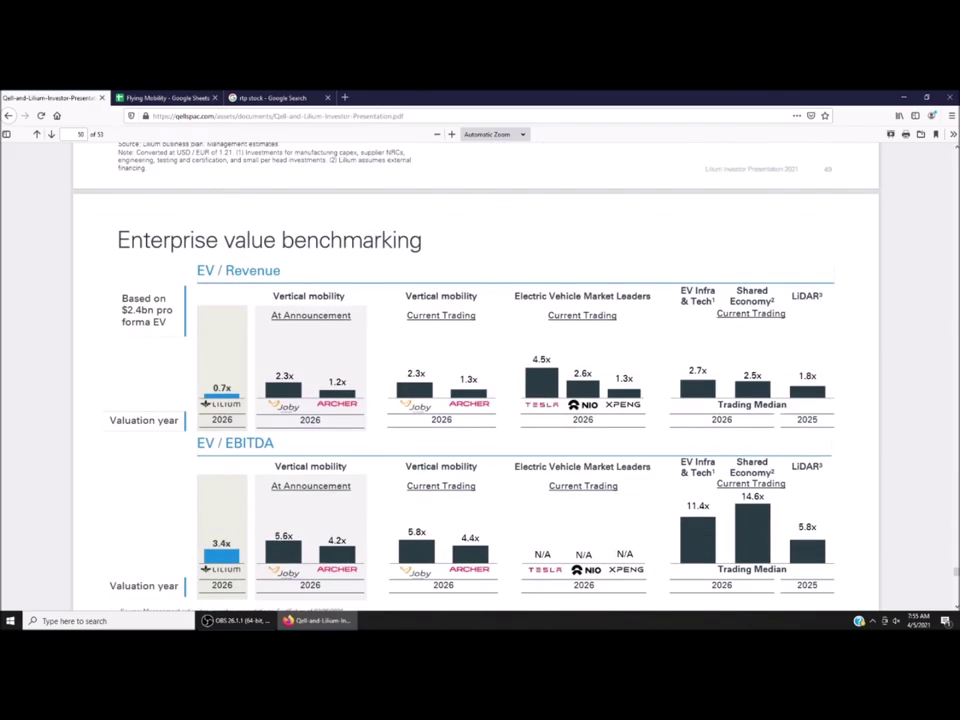
scroll(475, 360, up, 6)
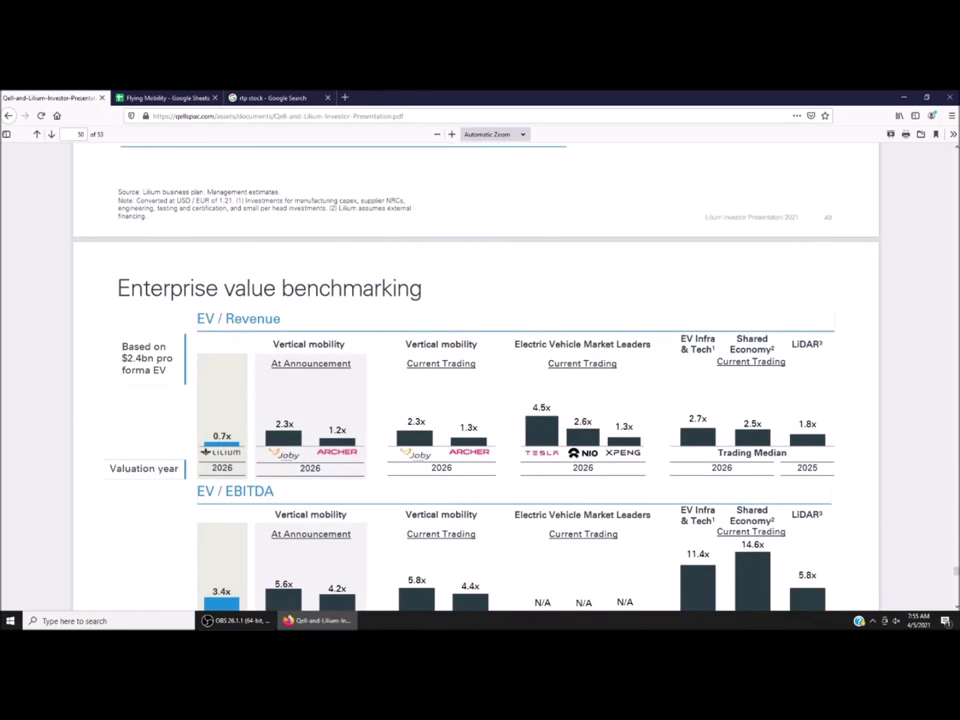
scroll(475, 360, down, 6)
scroll(475, 360, up, 1)
Enter Lilium's market cap at $10 of 3320 in E7, using the pro forma equity value from the Transaction overview.
key(ctrl+Page_Down)
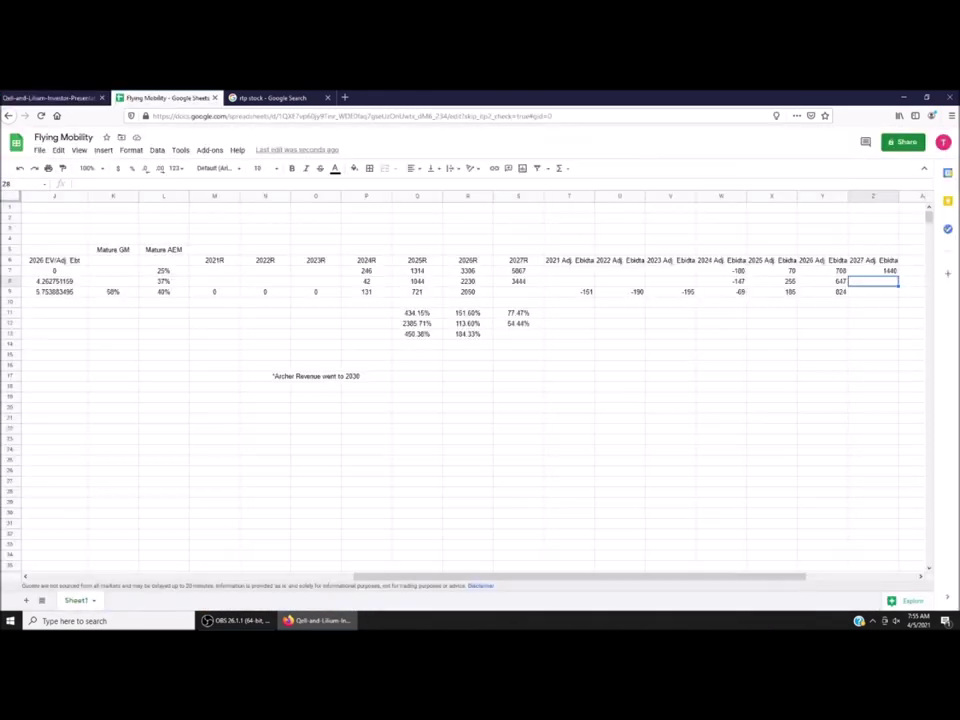
scroll(475, 380, left, 10)
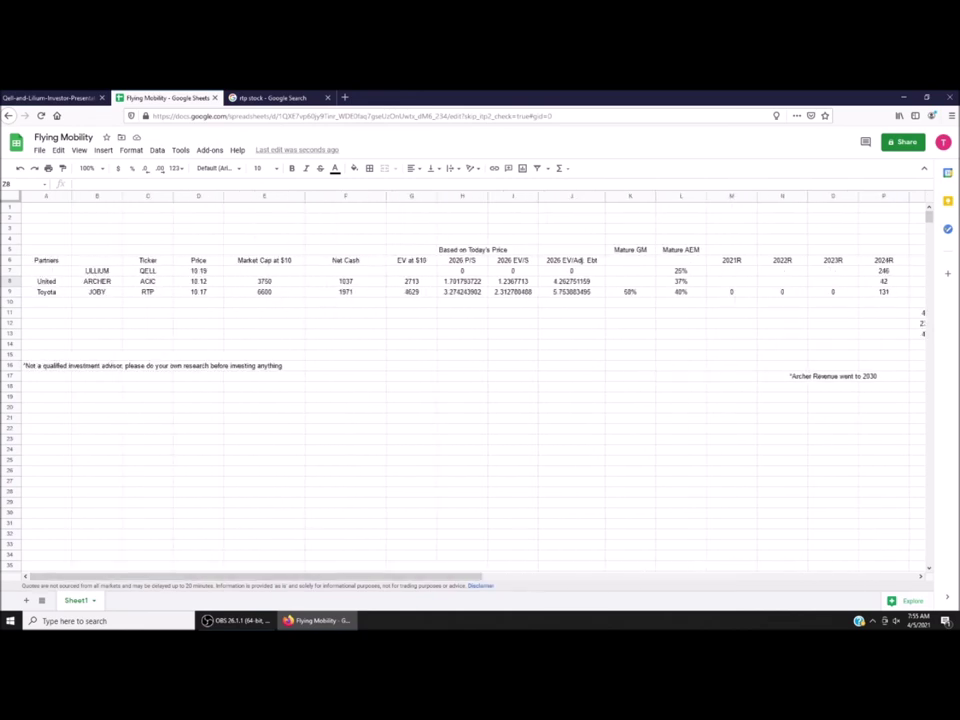
key(ctrl+Page_Up)
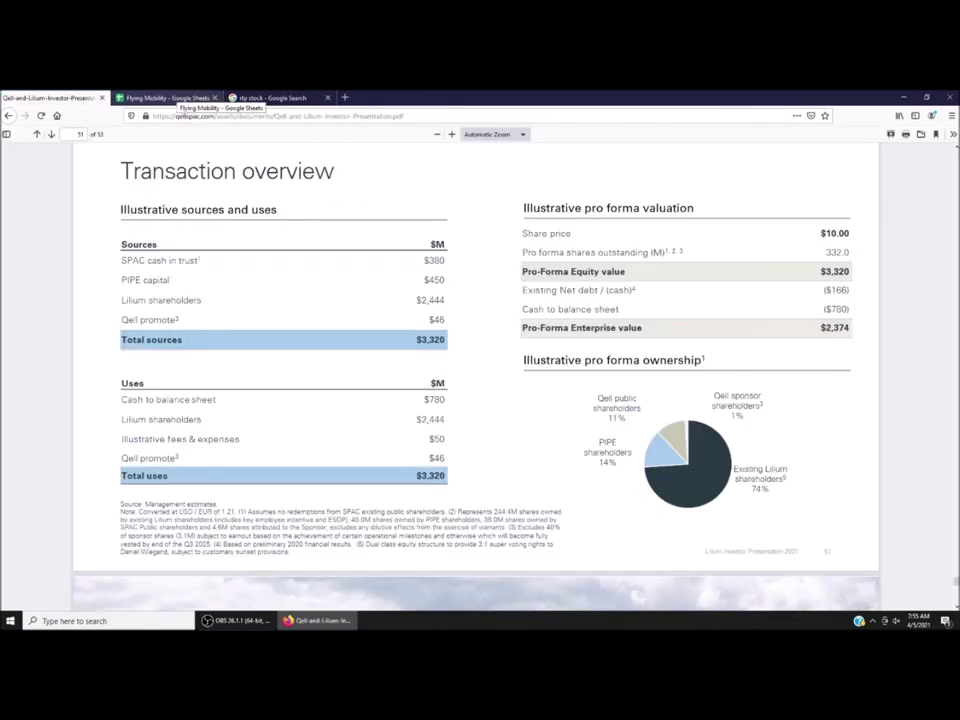
click(165, 98)
click(264, 270)
text(3320)
key(Tab)
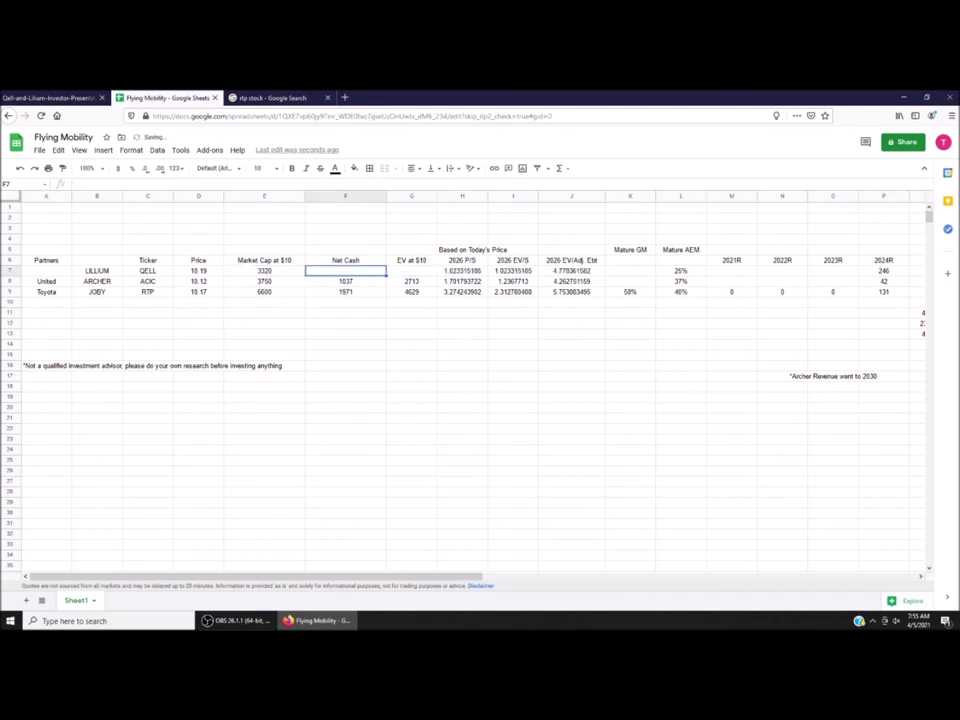
Enter Lilium's net cash in F7 as =780-166, using the cash and net debt figures from the Transaction overview.
click(55, 98)
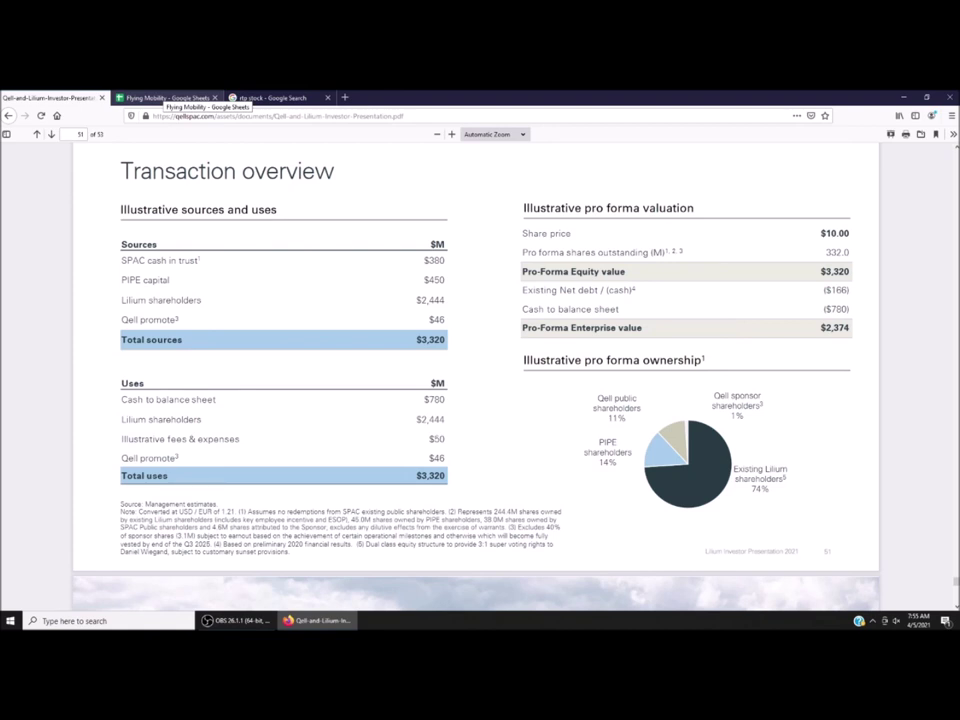
click(166, 98)
text(614)
key(Return)
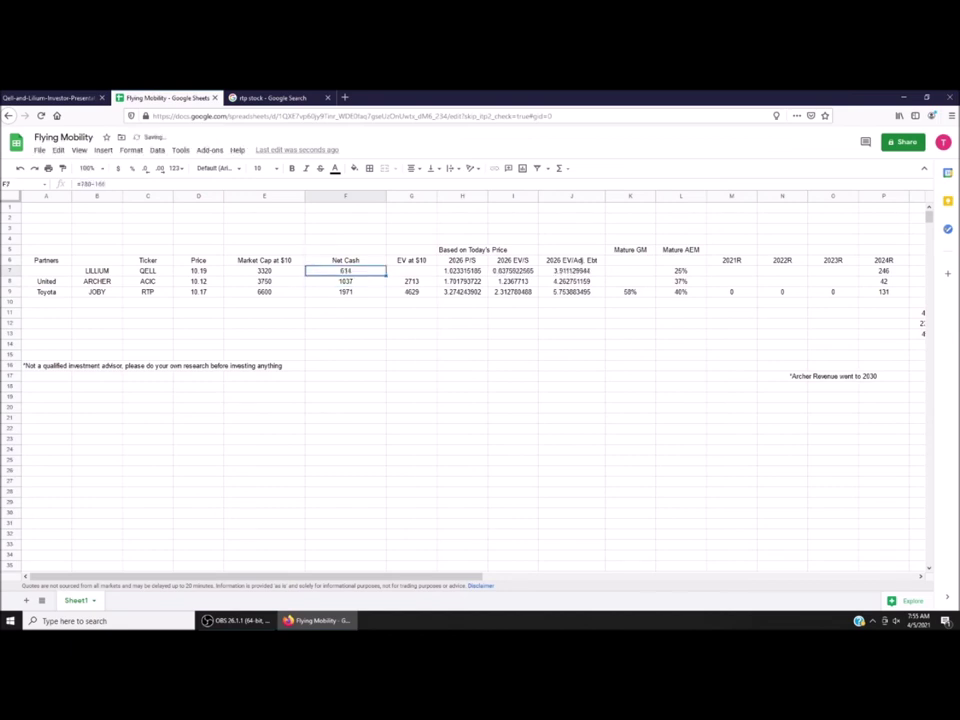
Copy Archer's EV at $10 formula from G8 into G7 to calculate Lilium's enterprise value.
key(Up)
key(Right)
key(Down)
key(ctrl+c)
key(Up)
key(ctrl+v)
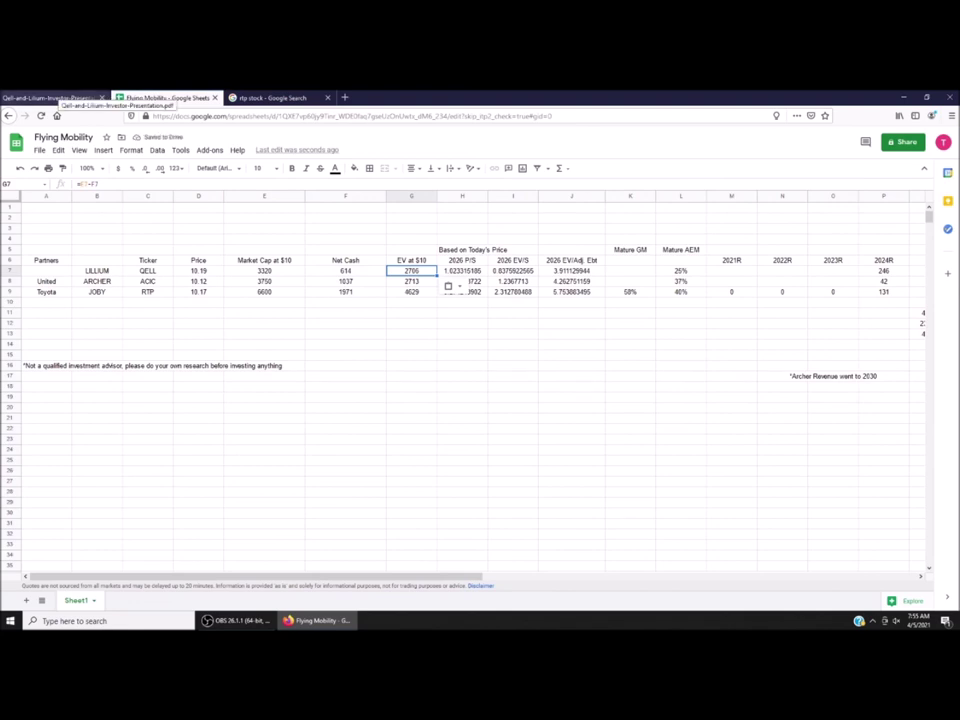
Go through Lilium's row 7 from the valuation multiples to the 2023 adjusted EBITDA cell V7 and check its figures.
key(Right)
key(Right)
key(Right)
key(Right)
key(Right)
key(Right)
key(Right)
key(Right)
key(Right)
key(Right)
key(Right)
key(Right)
key(Right)
key(Right)
key(Right)
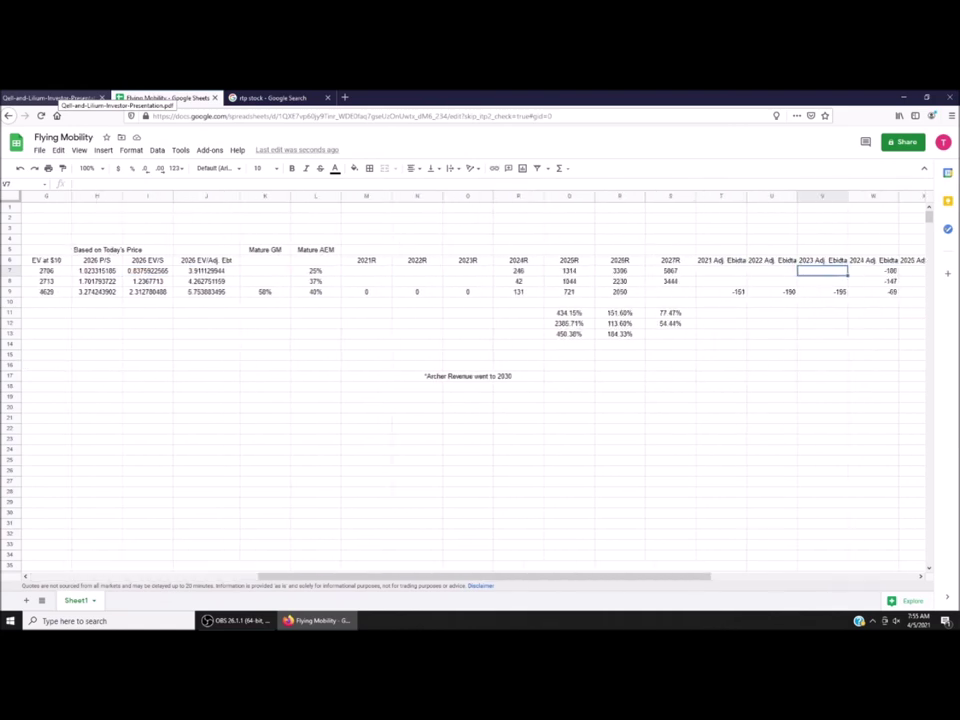
Review the EV / Revenue and EV / EBITDA charts on the Enterprise value benchmarking page of Lilium's investor presentation.
click(55, 97)
scroll(480, 380, up, 3)
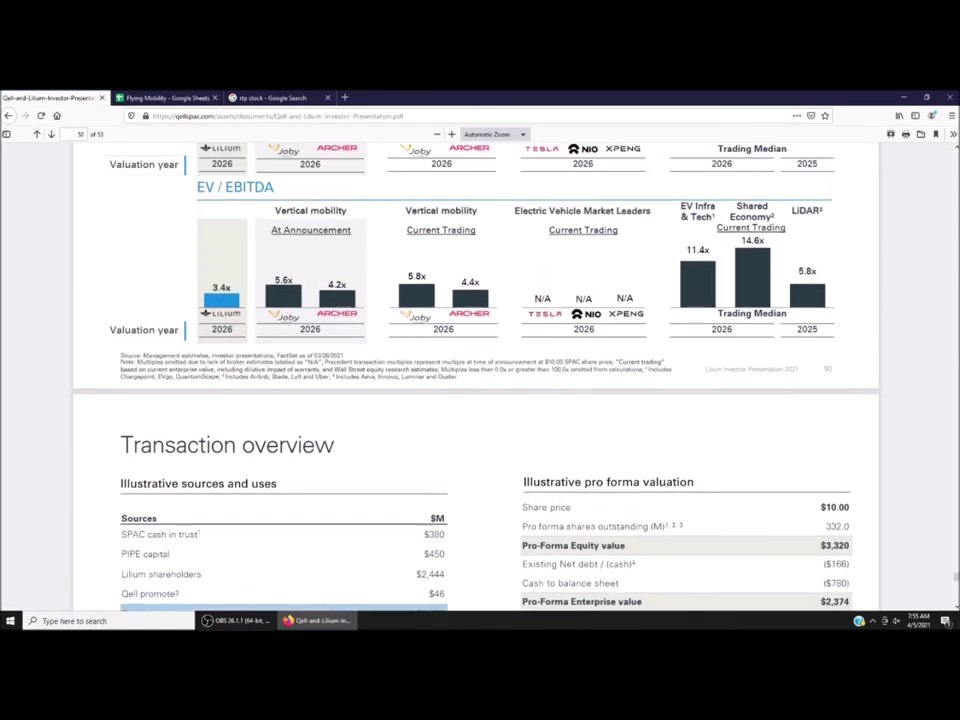
scroll(475, 375, up, 3)
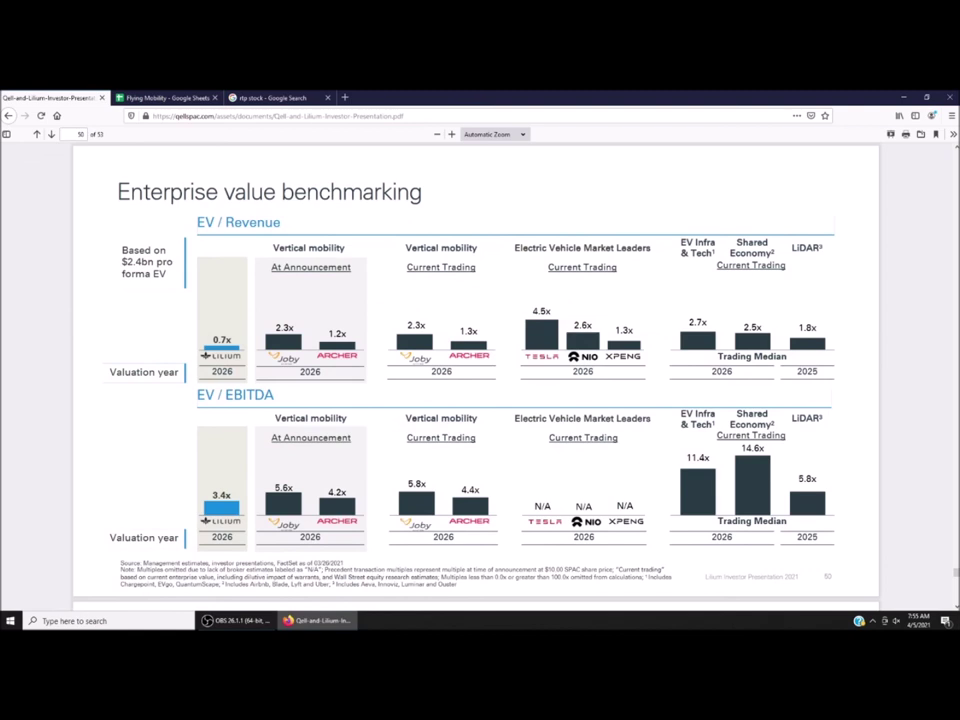
In the Flying Mobility sheet, compare Lilium's price and market cap with Archer's and Joby's, and check its net cash, EV and 2026 P/S.
key(ctrl+Tab)
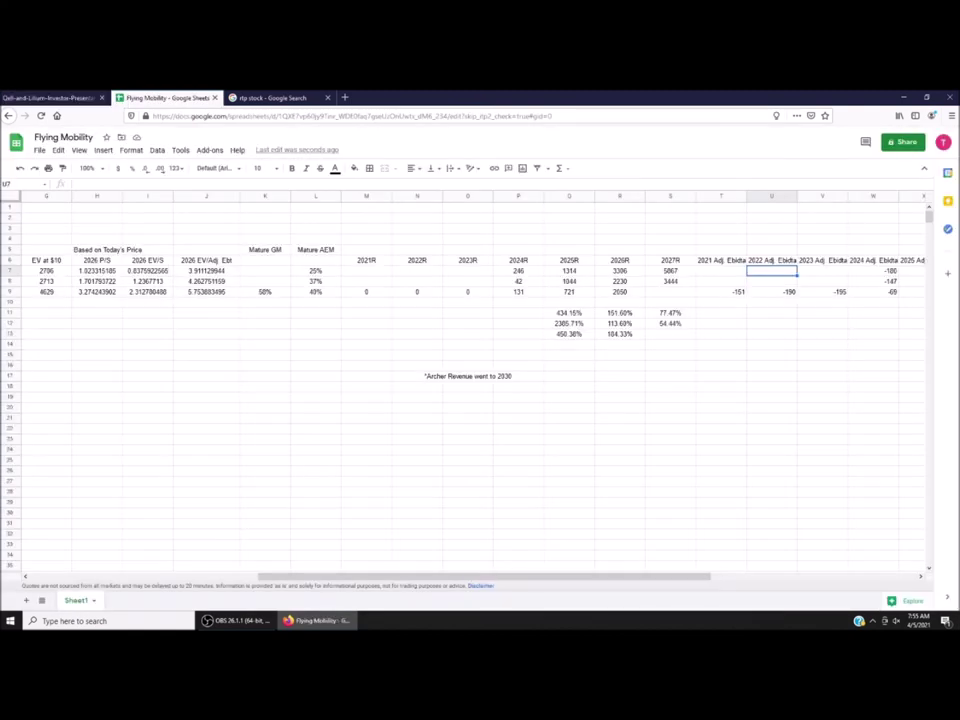
scroll(480, 400, left, 10)
click(198, 270)
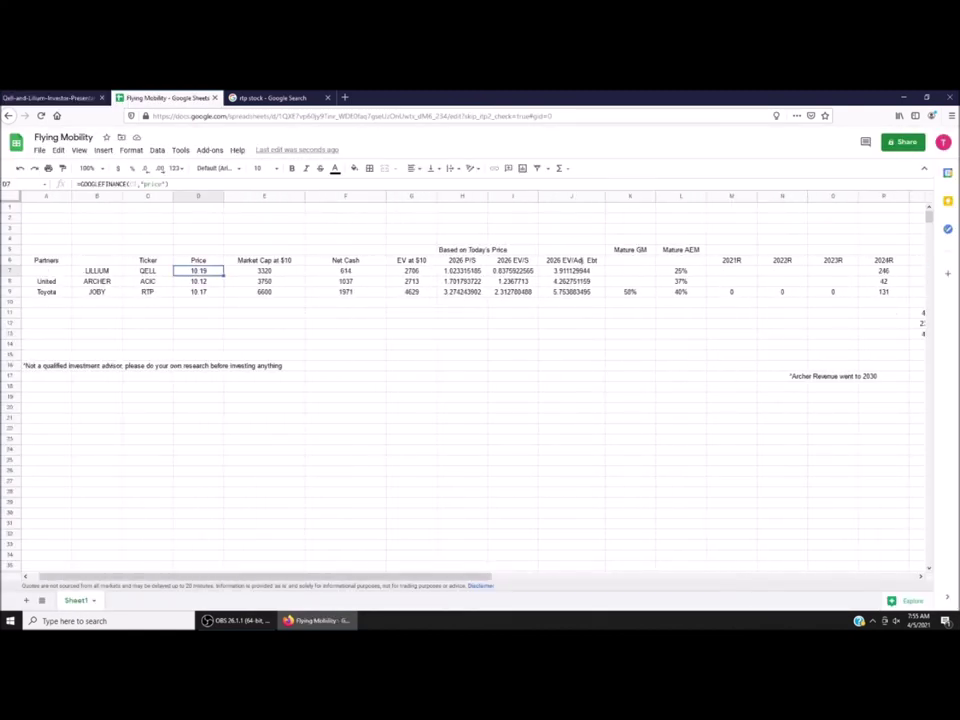
click(198, 281)
click(198, 270)
click(198, 281)
click(198, 270)
click(198, 291)
click(198, 270)
click(264, 291)
click(264, 270)
click(345, 270)
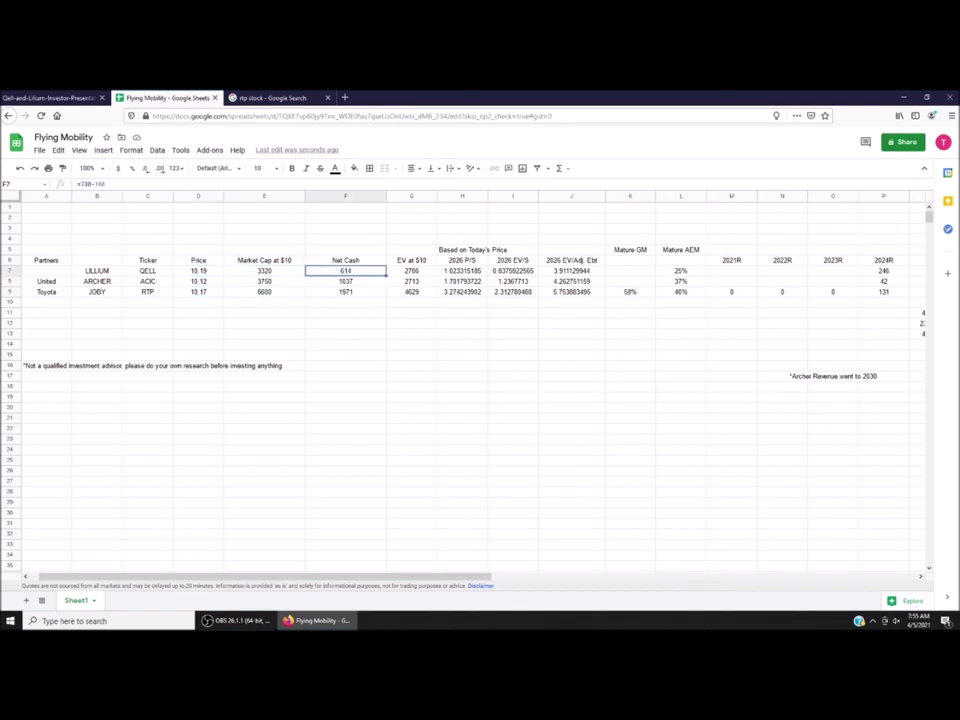
click(411, 270)
click(462, 270)
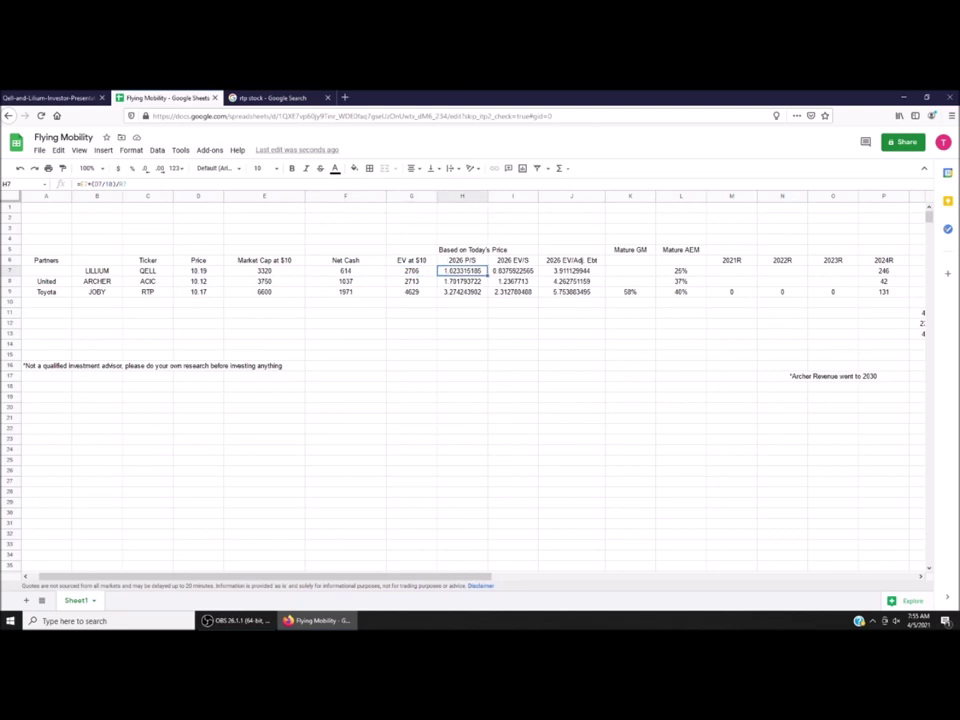
Read across Lilium's row 7 from the 2026 multiples through the revenue projections to the 2026 adjusted EBITDA in Y7.
key(Right)
key(Right)
key(Right)
key(Right)
key(Right)
key(Right)
key(Right)
key(Right)
key(Right)
key(Right)
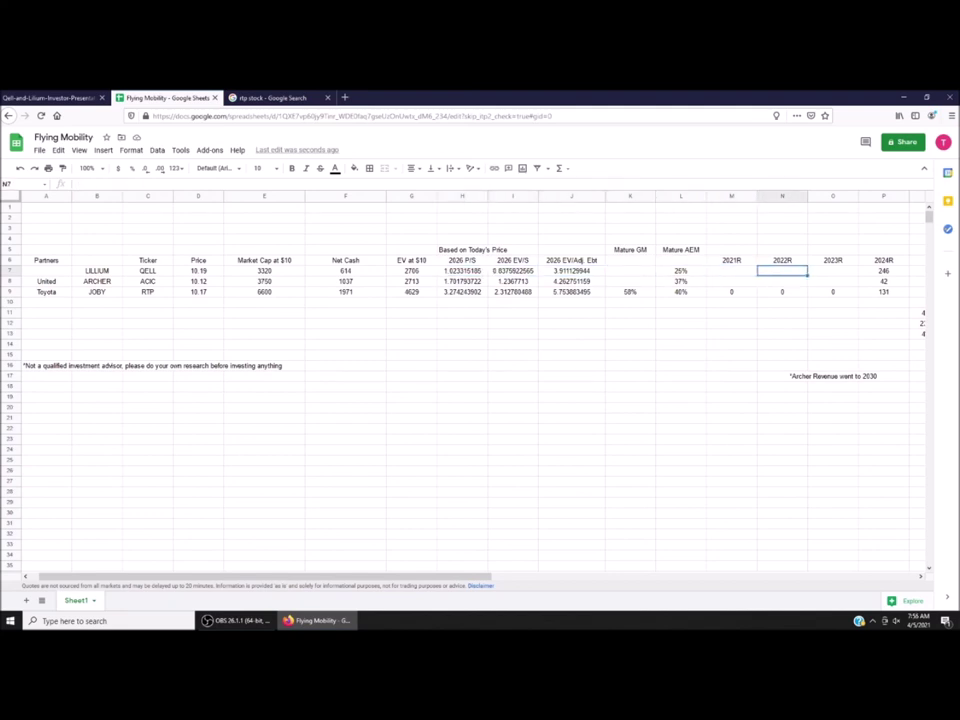
key(Left)
key(Down)
key(Up)
key(Right)
key(Right)
key(Right)
key(Right)
key(Right)
key(Right)
key(Right)
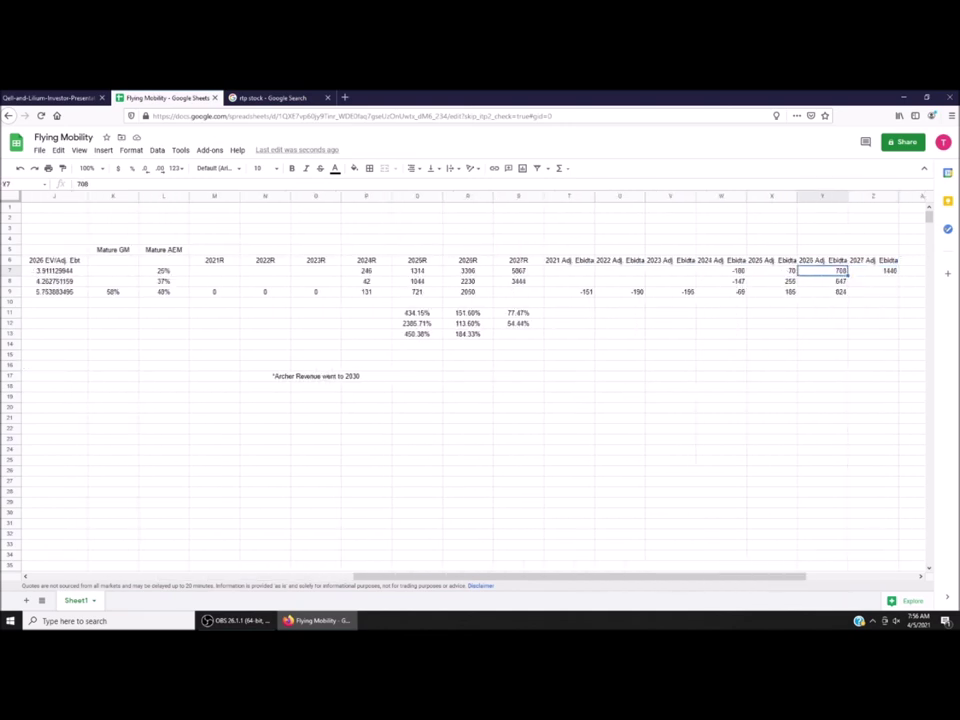
Go back along row 7 from the adjusted EBITDA figures through net cash and ticker to Lilium's name in B7.
key(Left)
key(Left)
key(Left)
key(Left)
key(Left)
key(Left)
key(Left)
key(Left)
key(Left)
key(Left)
key(Left)
key(Left)
key(Left)
key(Left)
key(Left)
key(Left)
key(Left)
key(Left)
key(Left)
key(Left)
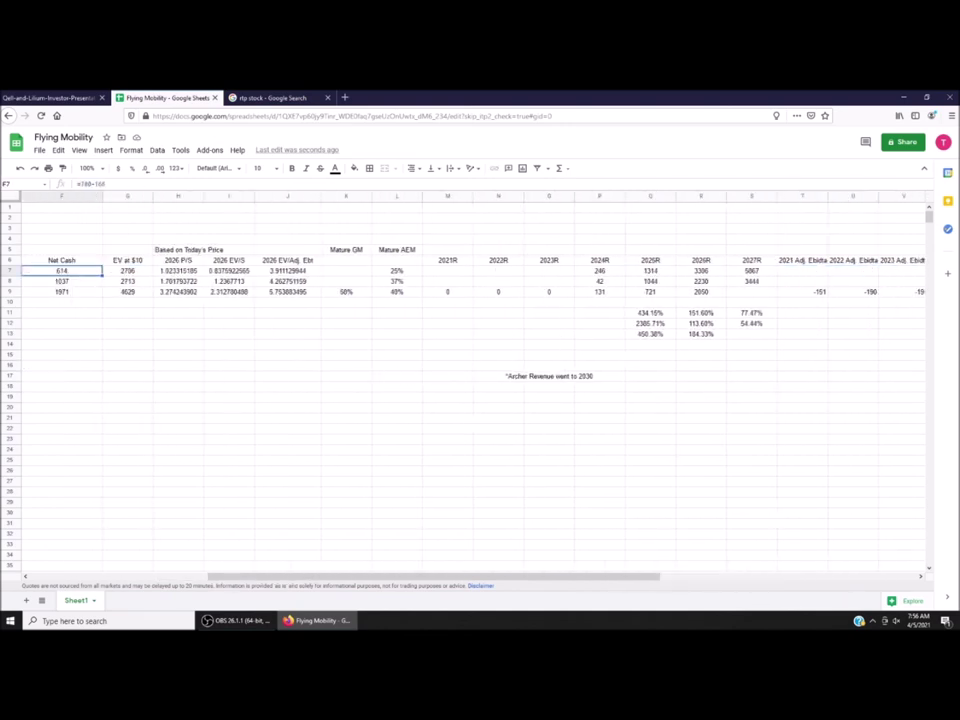
click(147, 270)
click(97, 270)
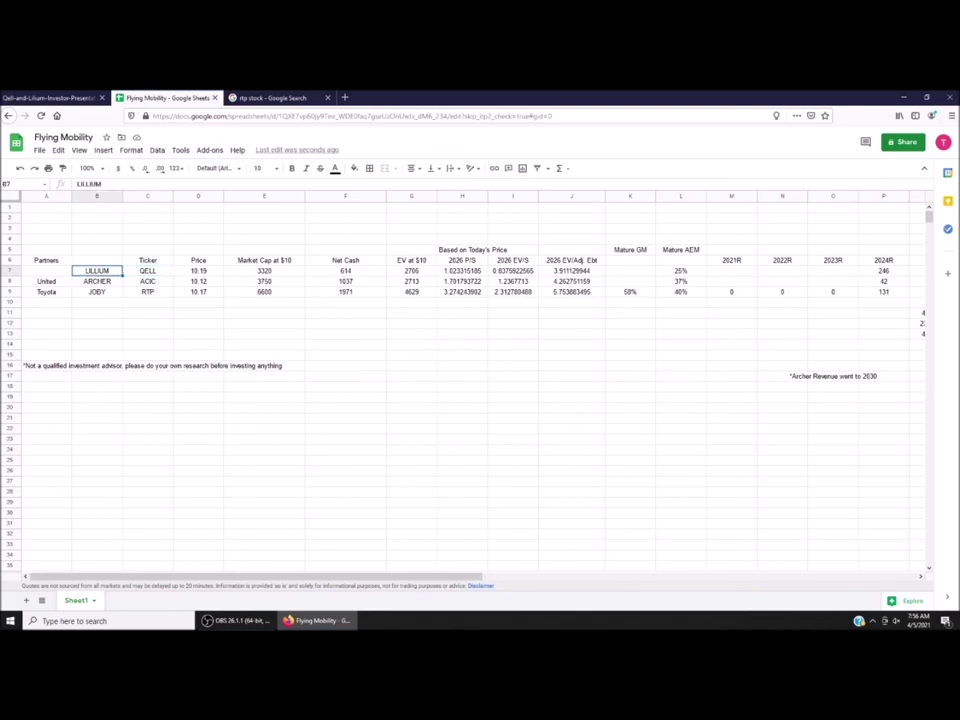
Check Lilium's figures in row 7 from its ticker to the 2026 EV/S formula in I7.
key(Right)
key(Left)
key(Right)
key(Right)
key(Right)
key(Right)
key(Right)
key(Right)
key(Right)
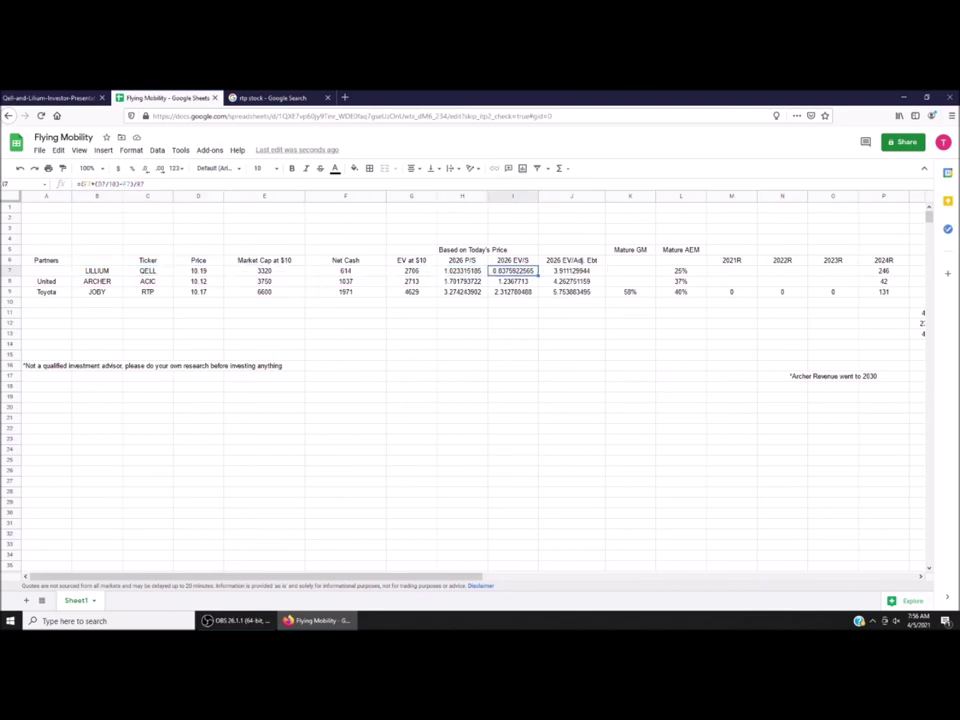
Compare the 2026 P/S multiples of Lilium, Archer and Joby in H7:H9.
key(Left)
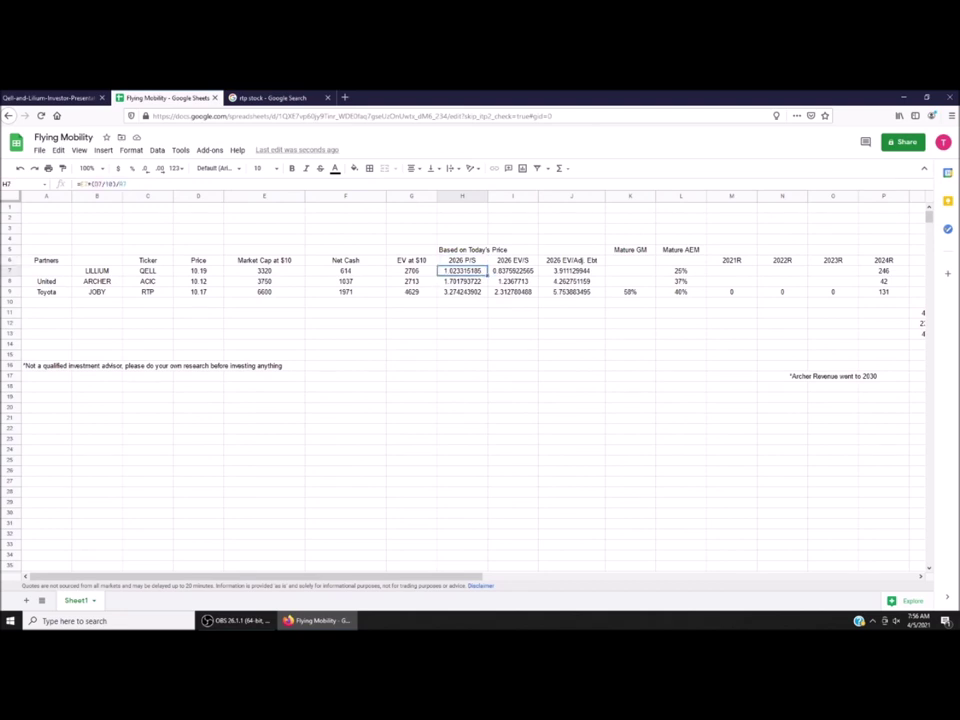
key(Down)
key(Down)
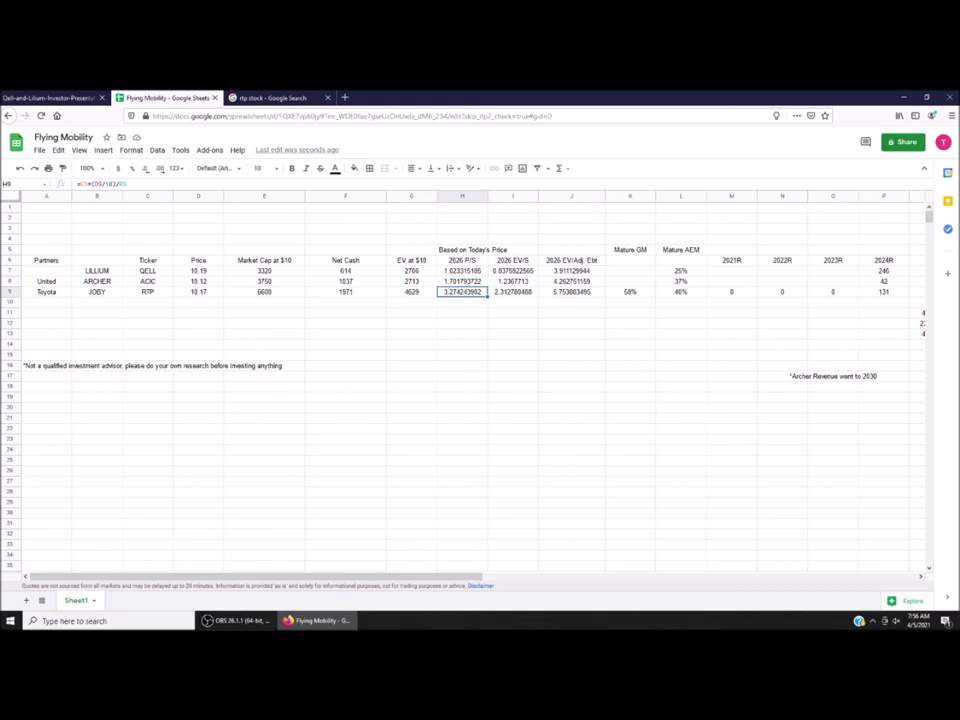
key(Up)
key(Up)
Compare the three companies' 2026 EV/S multiples in I7:I9 and their 2026 EV/Adj. EBITDA multiples in J7:J9.
key(Right)
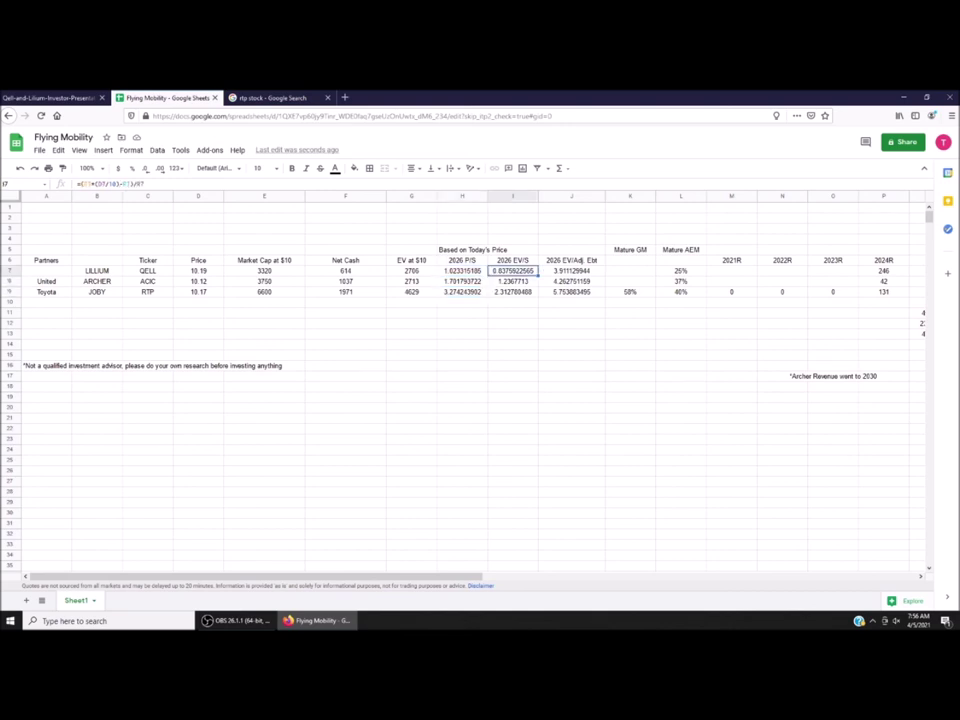
key(Down)
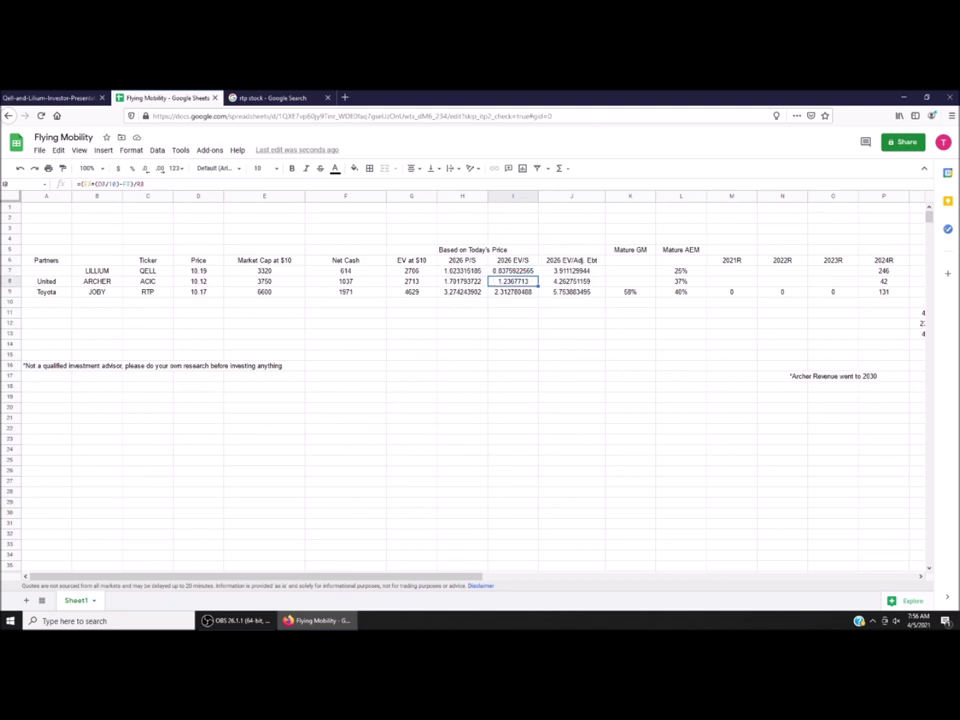
key(Down)
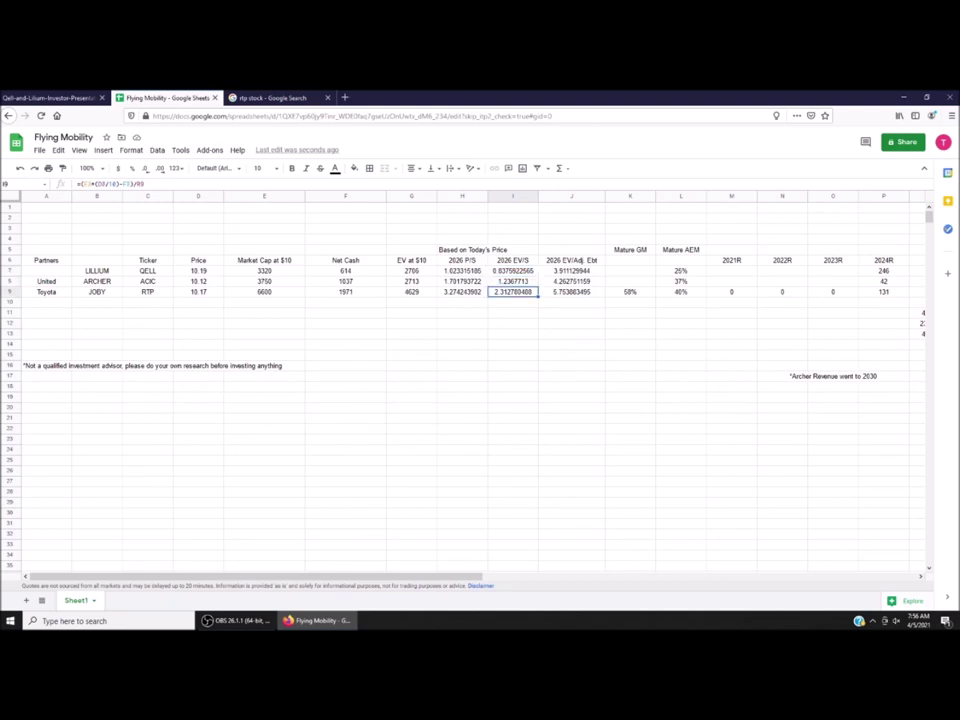
click(571, 270)
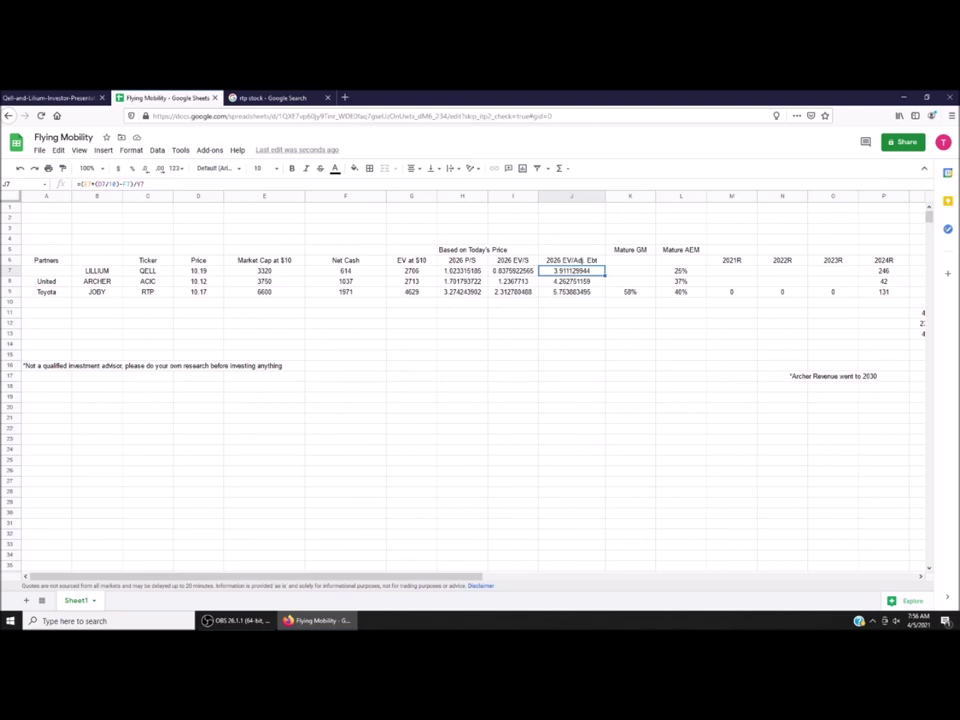
key(Down)
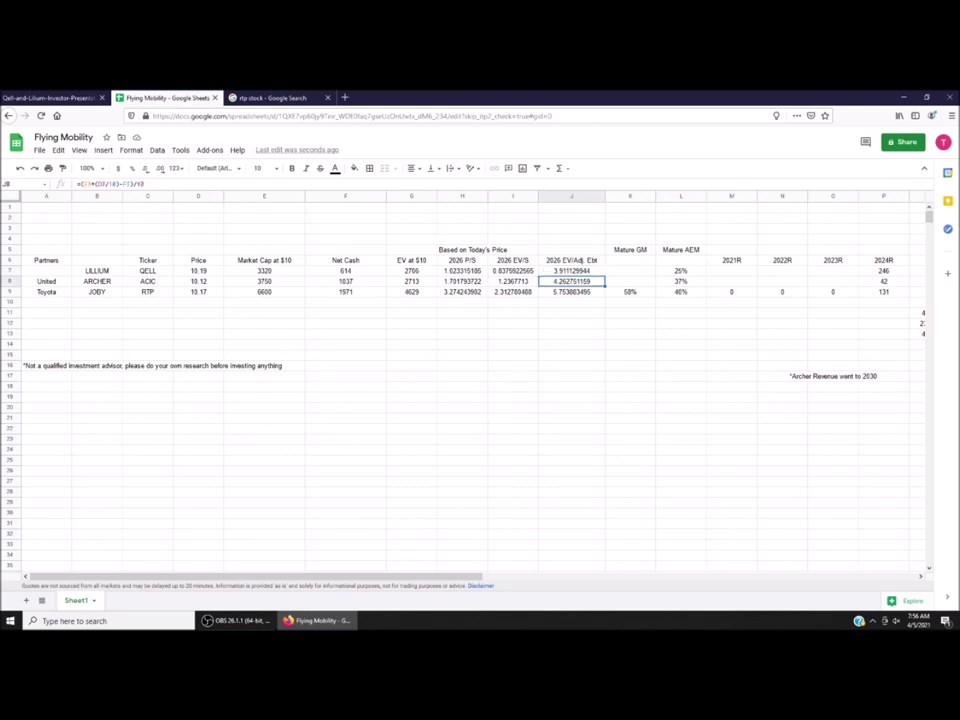
key(Down)
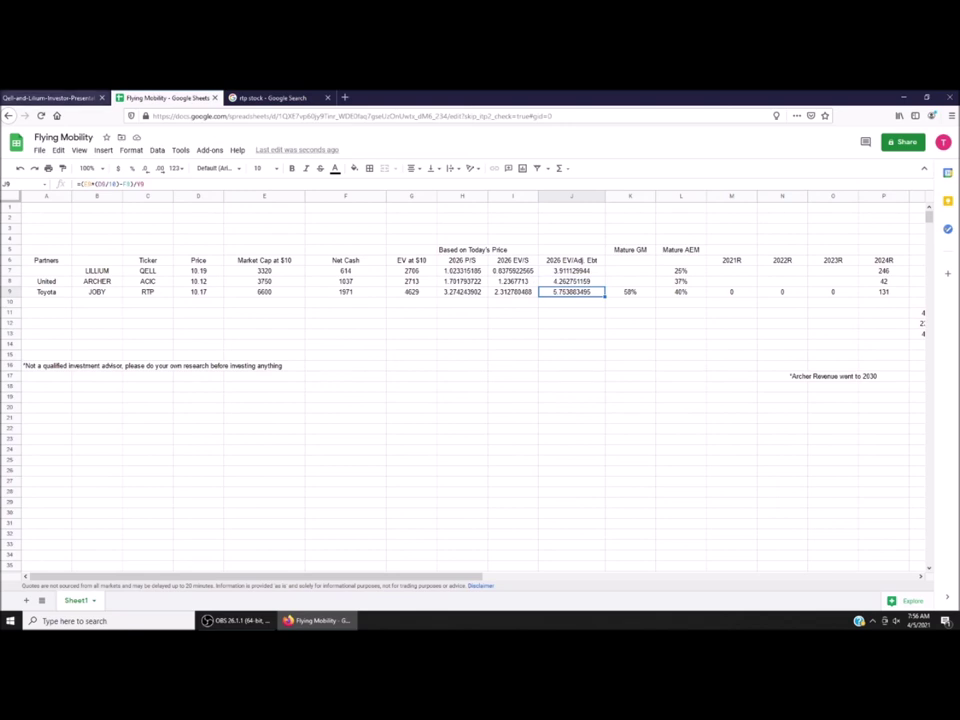
Recheck the pro forma valuation on Lilium's Transaction overview page and compare the three market caps at $10 in E7:E9 of the sheet.
key(ctrl+shift+Tab)
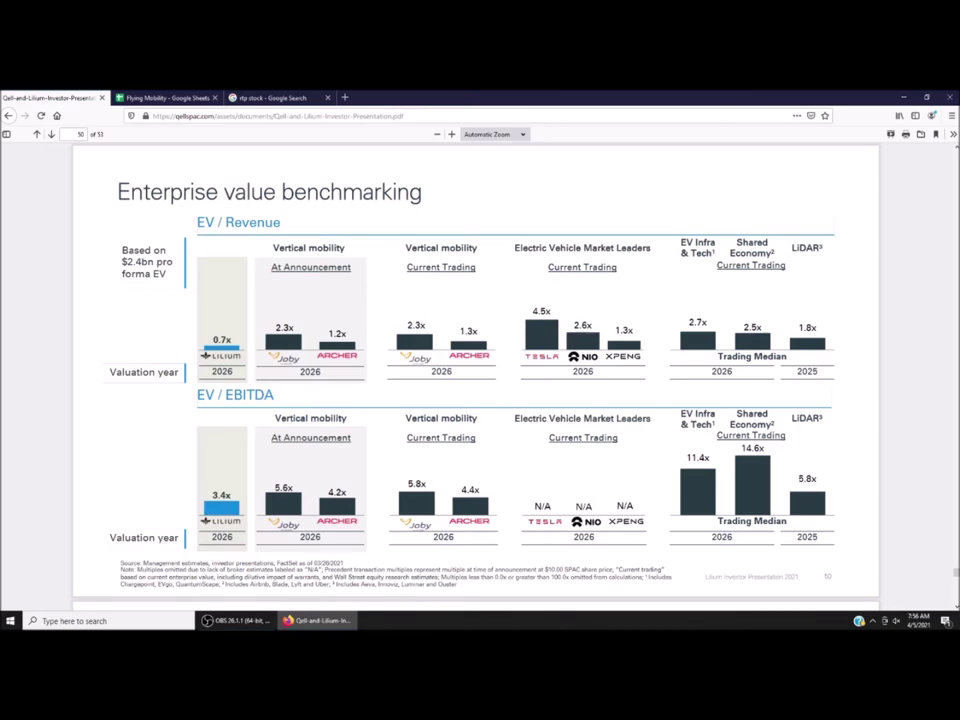
scroll(476, 370, down, 8)
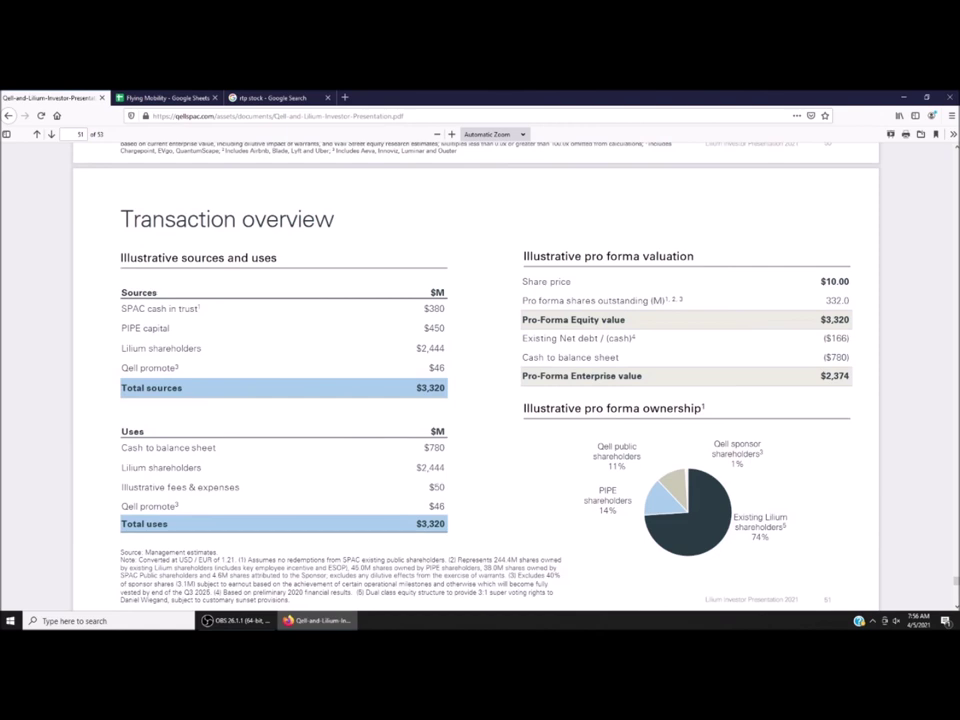
click(200, 98)
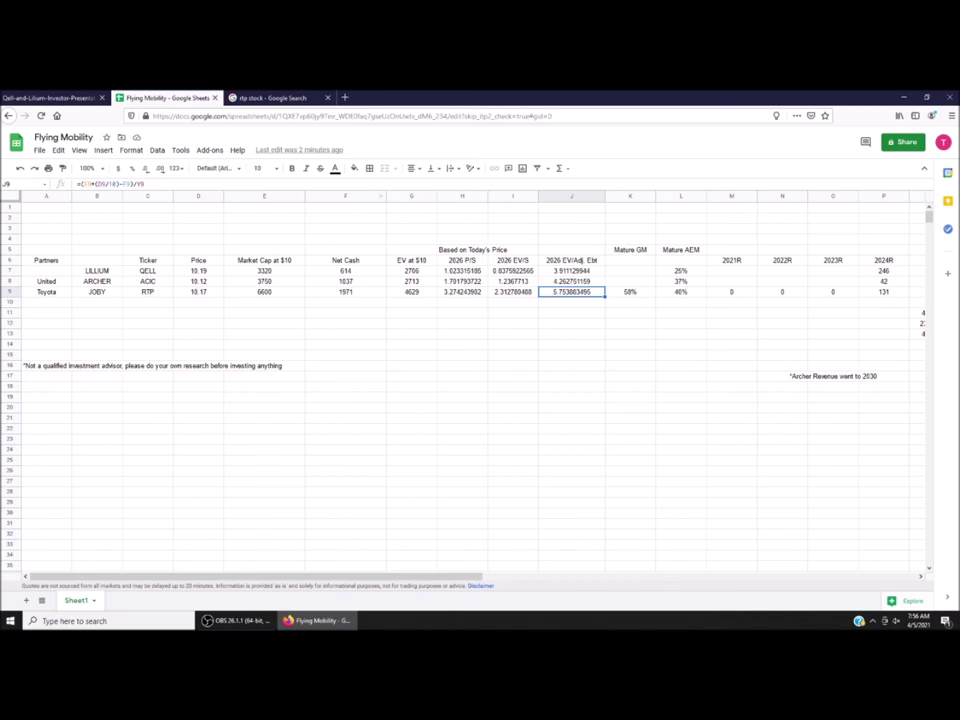
click(264, 270)
drag(264, 270, 264, 291)
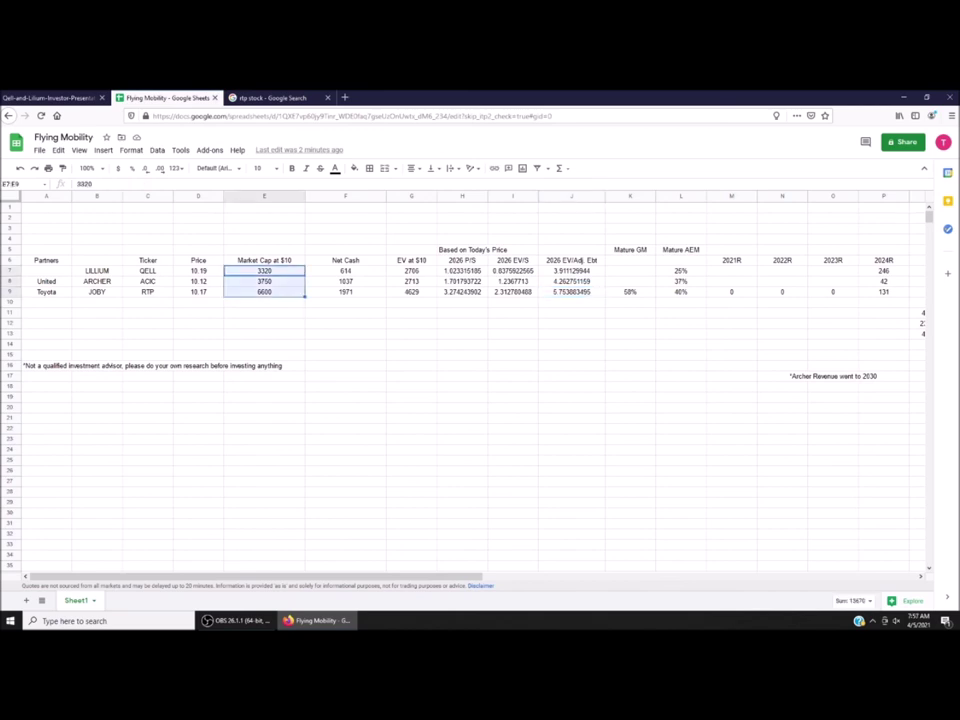
click(264, 302)
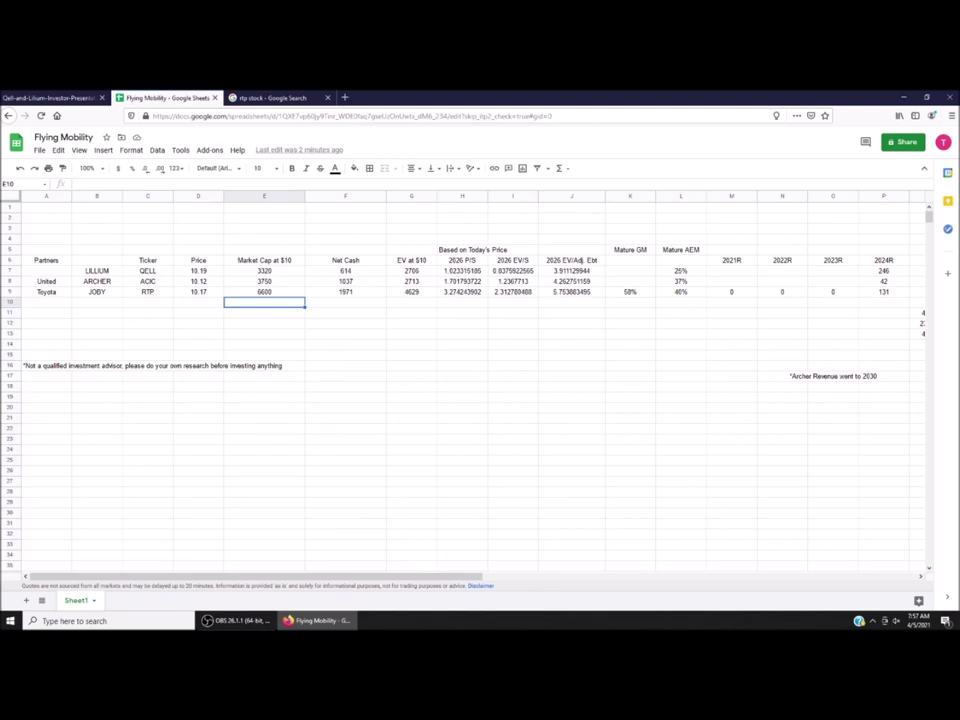
Check the 2026 P/S of Lilium and Archer, and follow Archer's row 8 to the 2023 revenue cell O8.
click(462, 270)
key(Down)
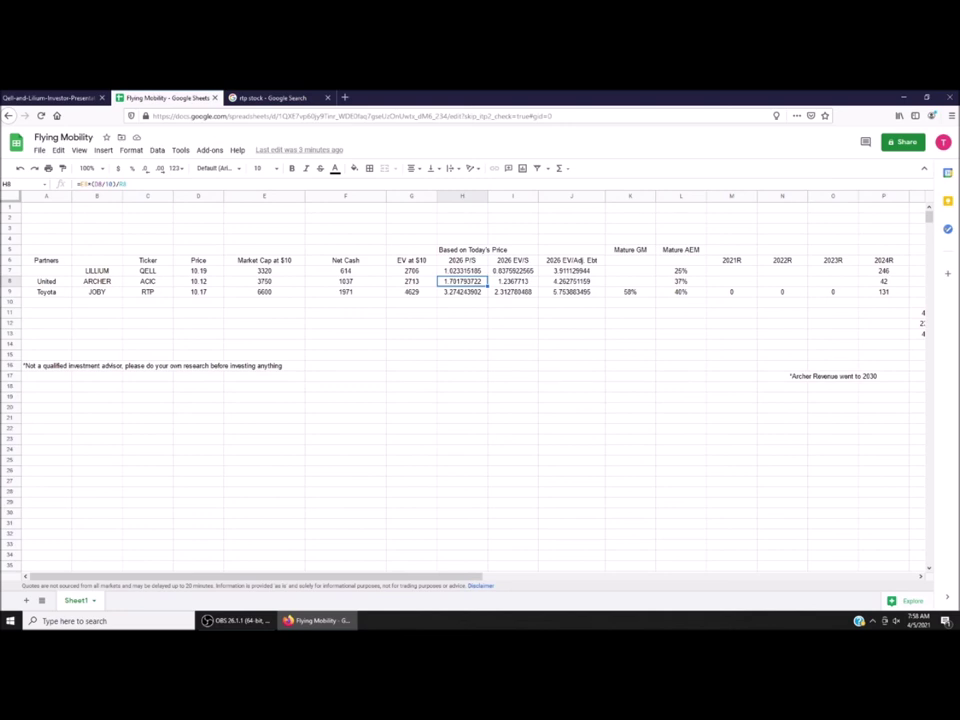
key(Right)
key(Right)
key(Right)
key(Right)
key(Right)
key(Right)
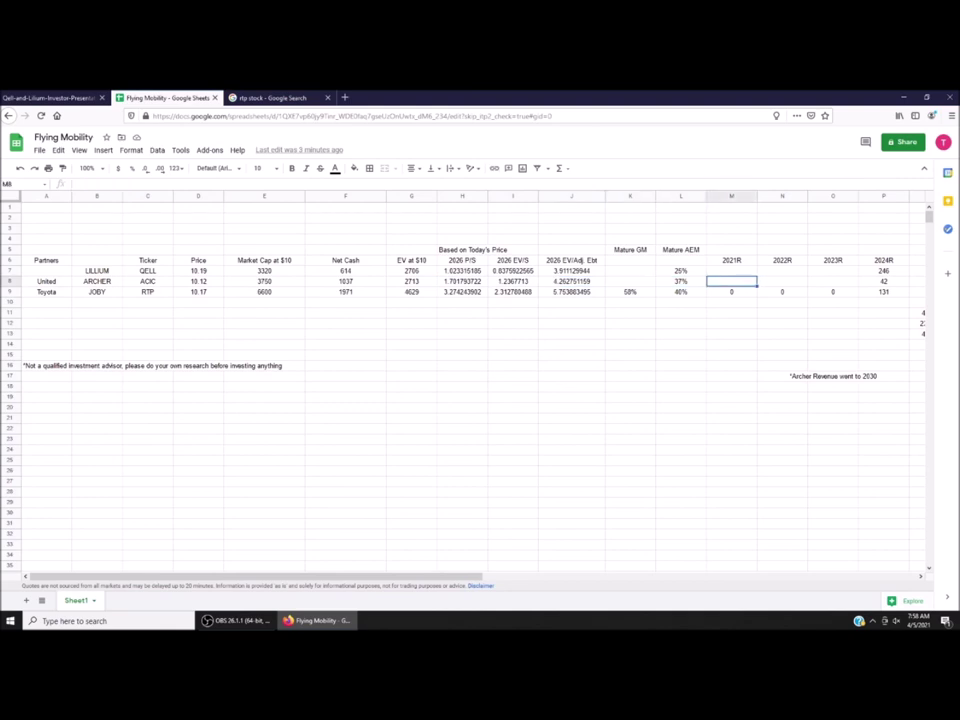
key(Right)
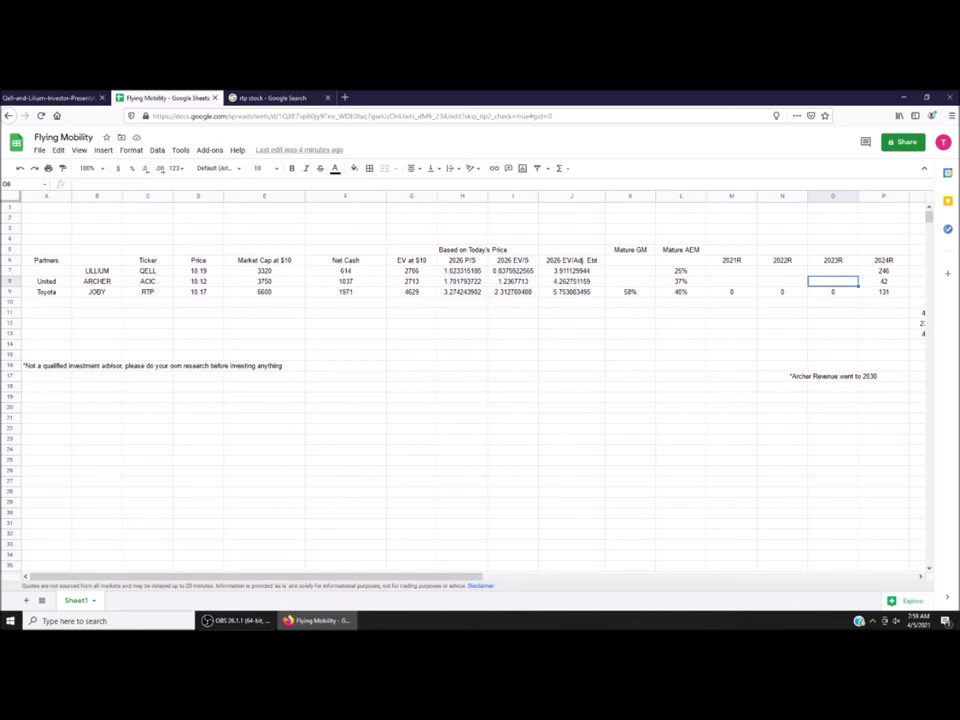
In Lilium's investor presentation, examine the Diversified revenue model, partner commitments, unit economics, Florida launch network and Global Opportunity pages.
key(ctrl+shift+Tab)
scroll(480, 380, up, 5)
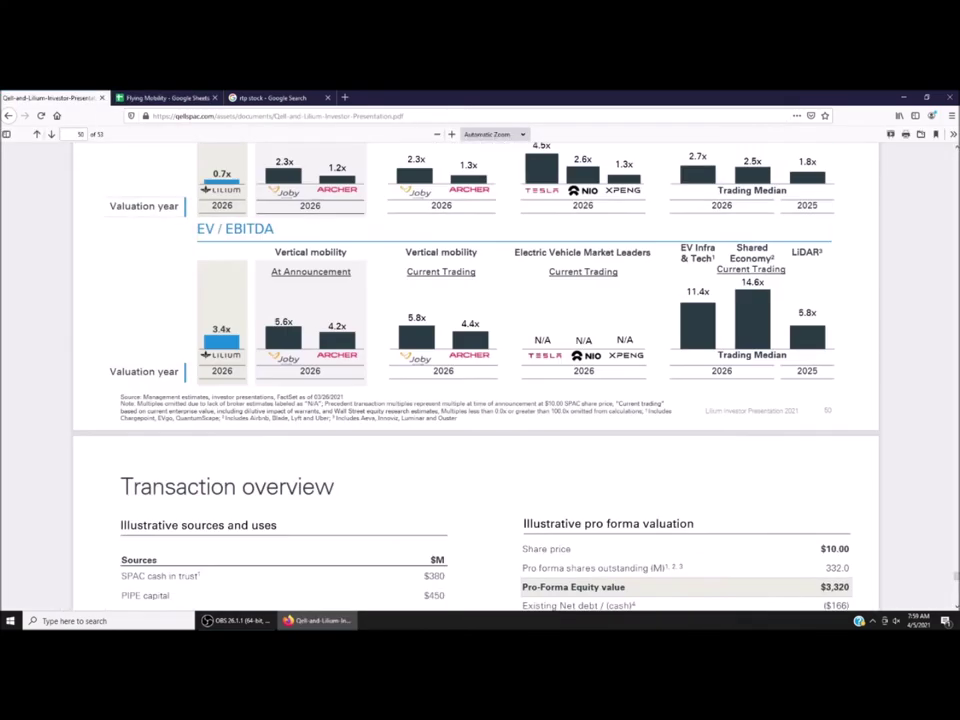
scroll(480, 380, up, 10)
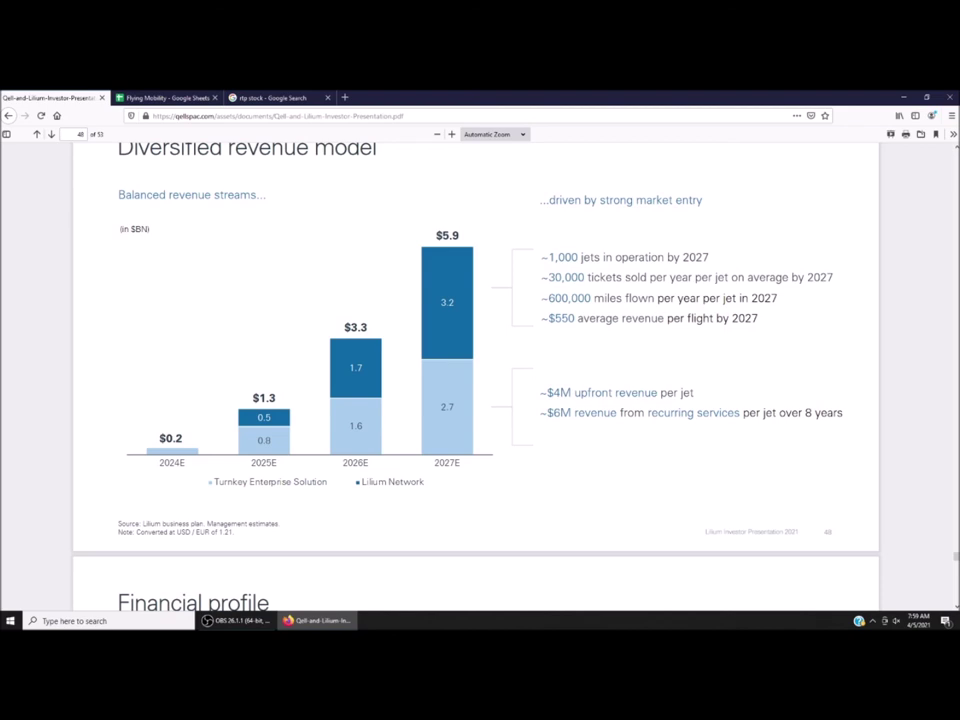
scroll(475, 375, up, 10)
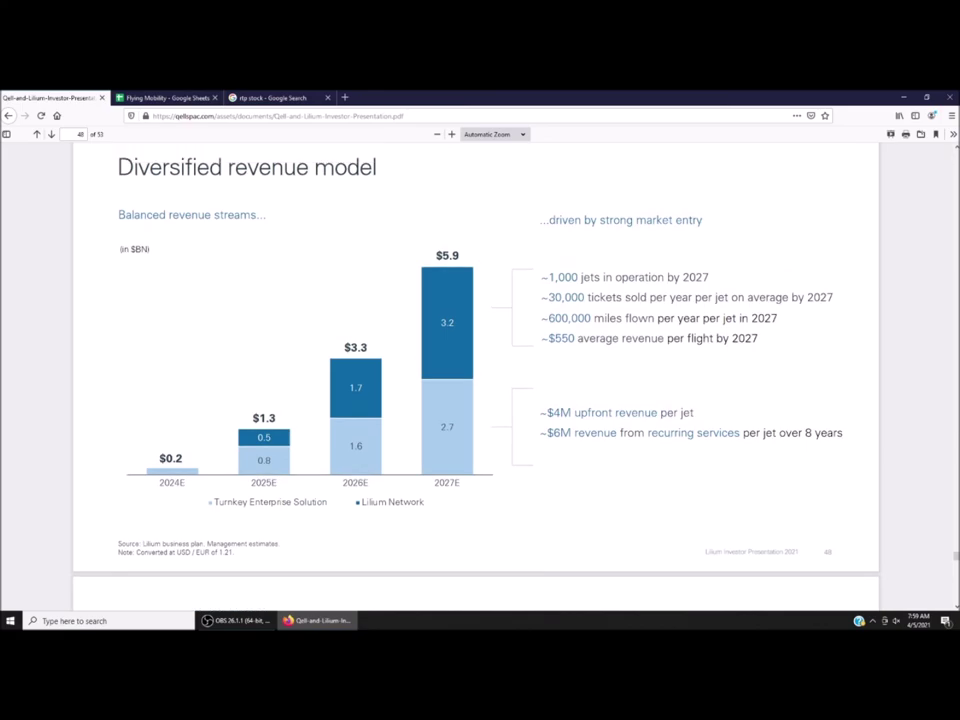
scroll(475, 375, up, 15)
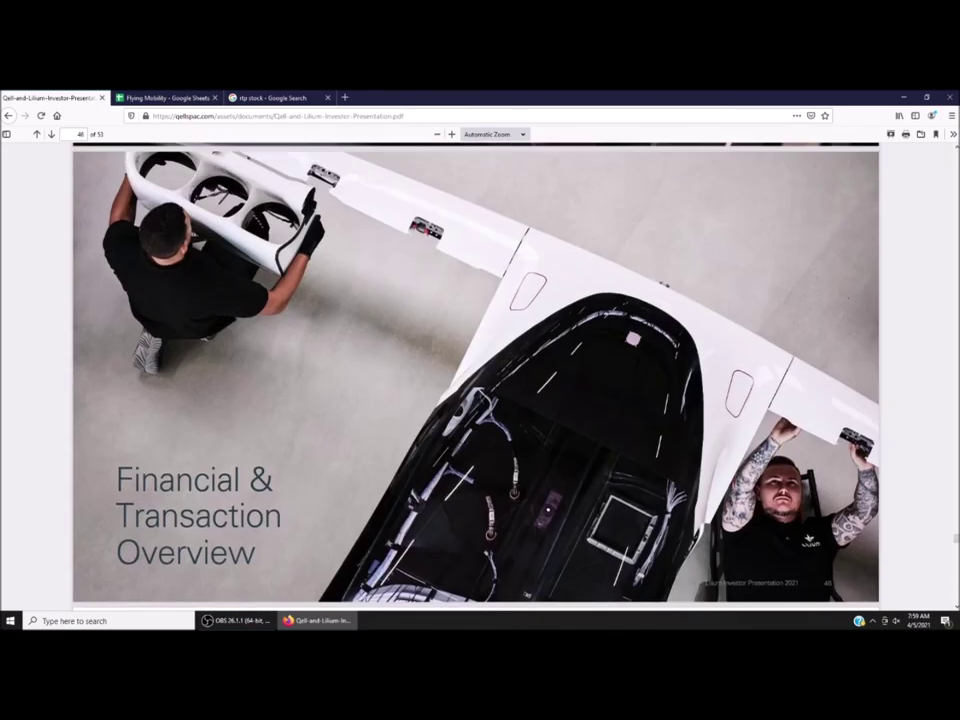
scroll(475, 375, up, 15)
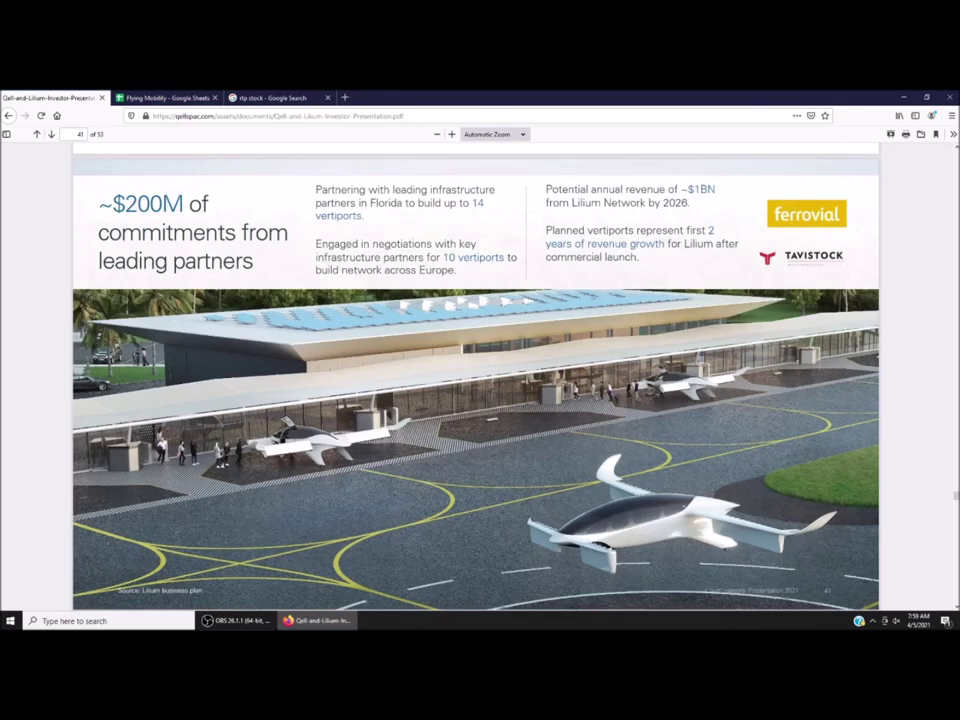
scroll(475, 375, up, 10)
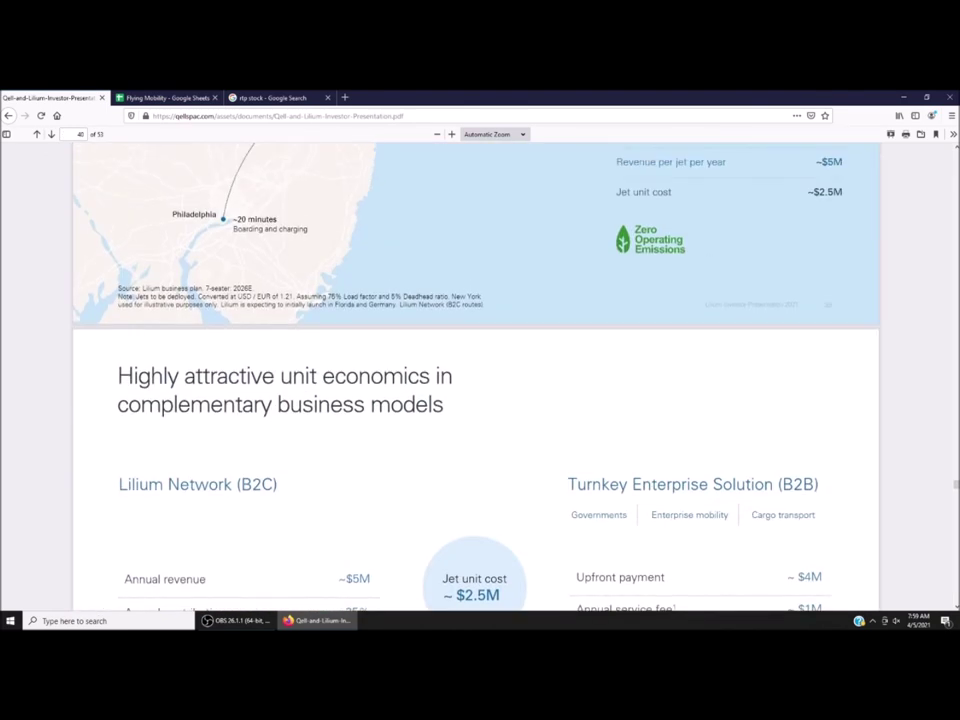
scroll(475, 375, down, 20)
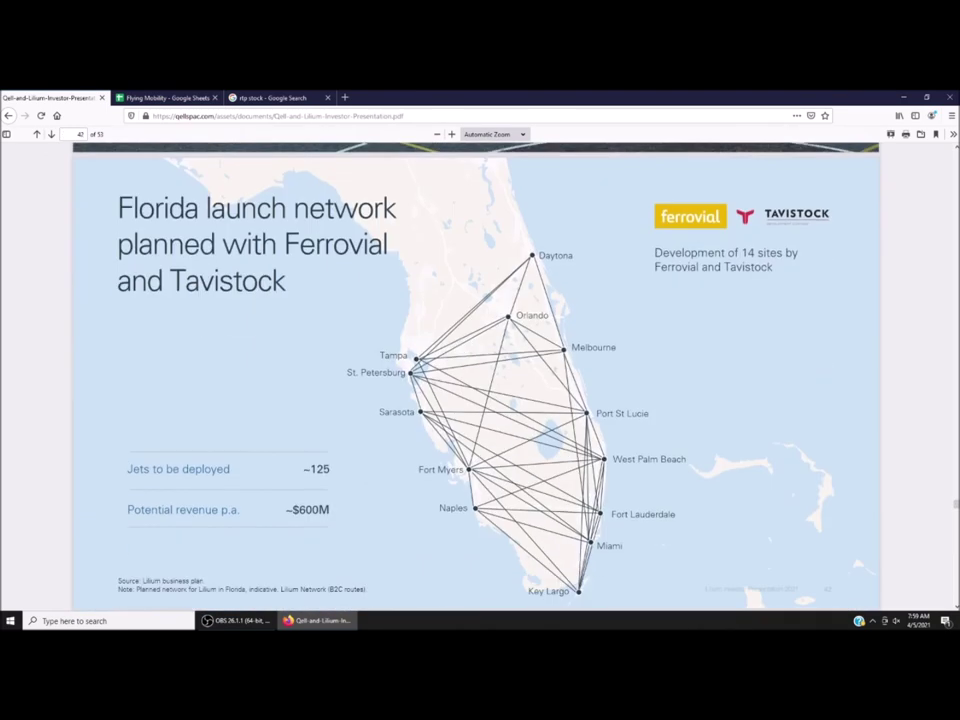
scroll(475, 375, down, 15)
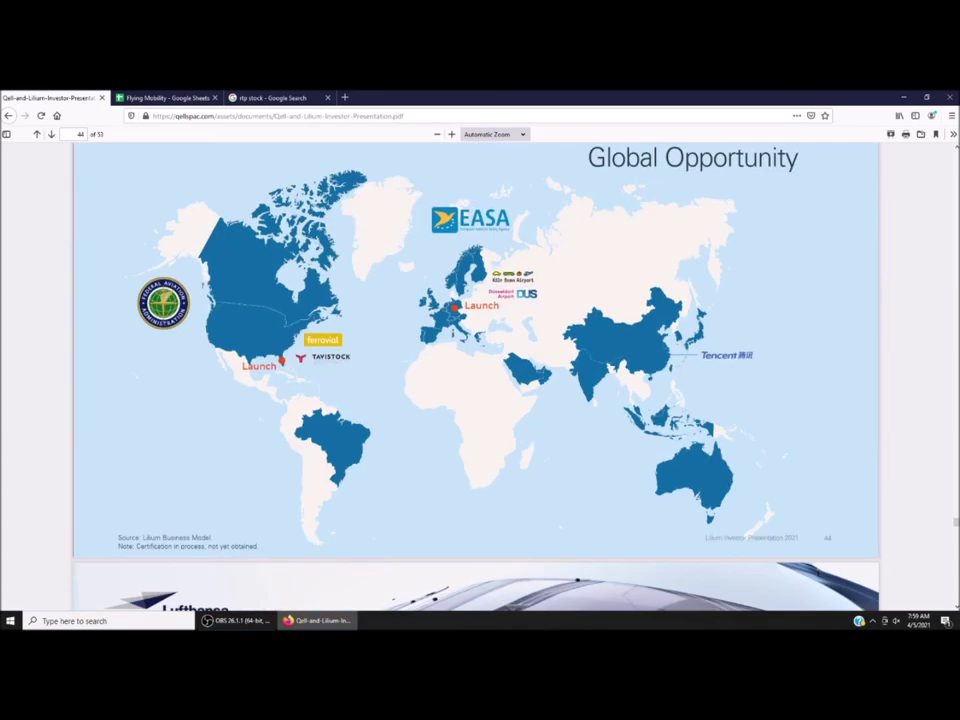
Examine Lilium's revenue stream chart and Financial profile page in the investor presentation, cross-checking them against the Flying Mobility sheet.
scroll(810, 155, down, 15)
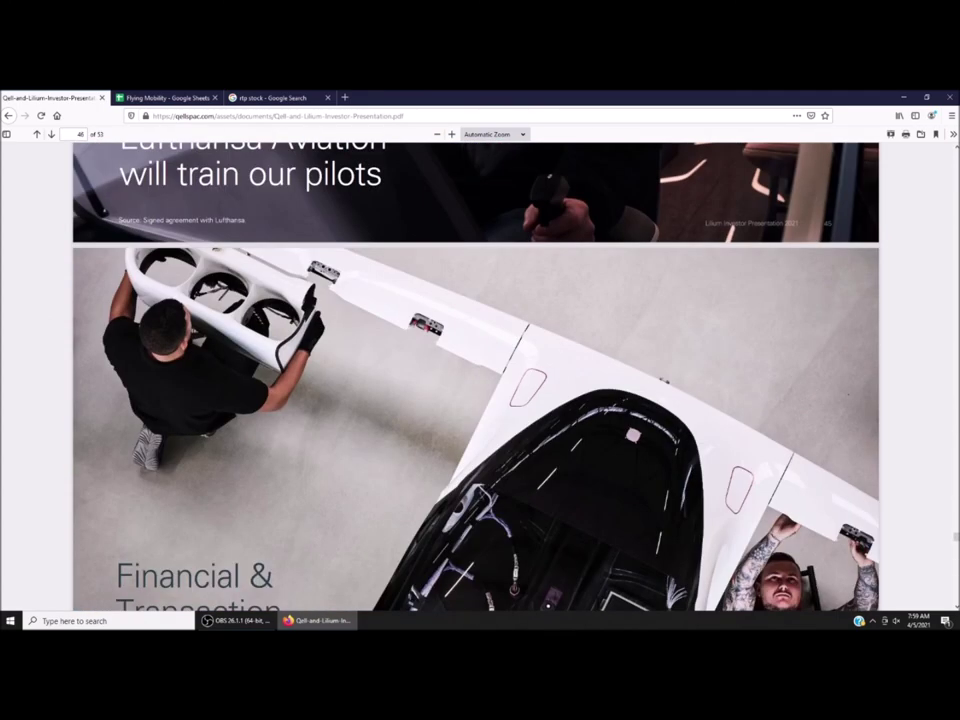
scroll(810, 155, down, 10)
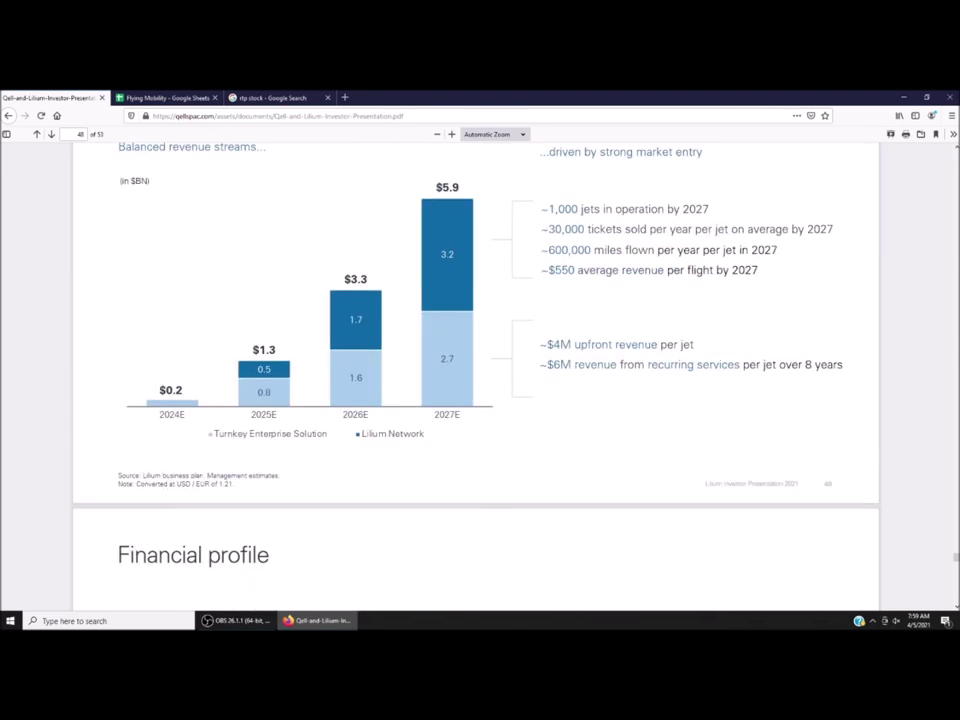
scroll(475, 375, down, 6)
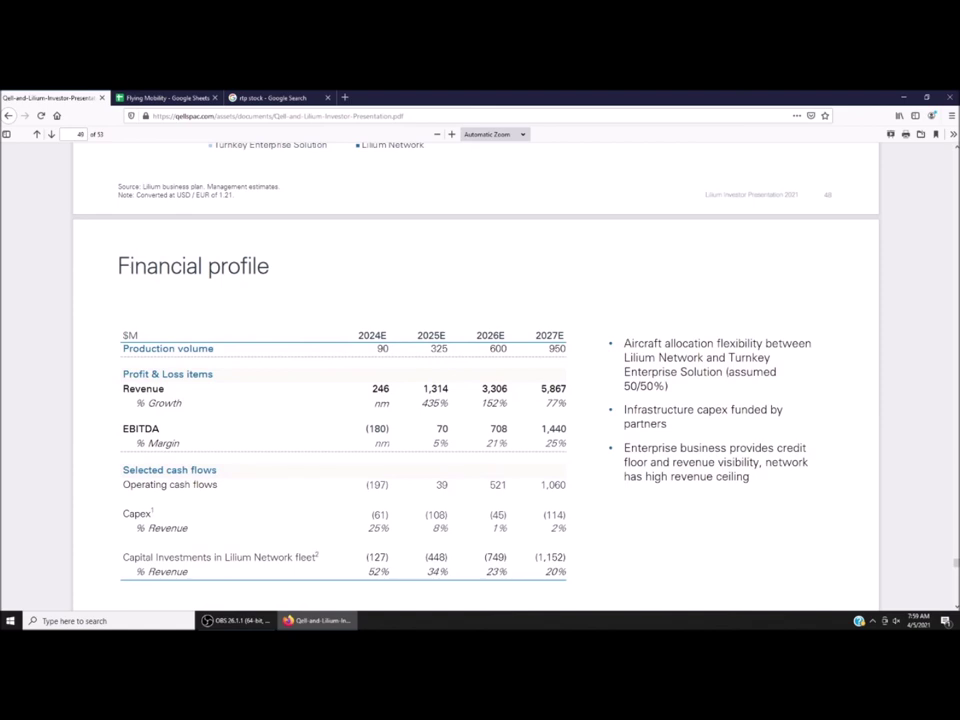
key(ctrl+a)
drag(567, 557, 535, 557)
click(535, 557)
key(ctrl+Tab)
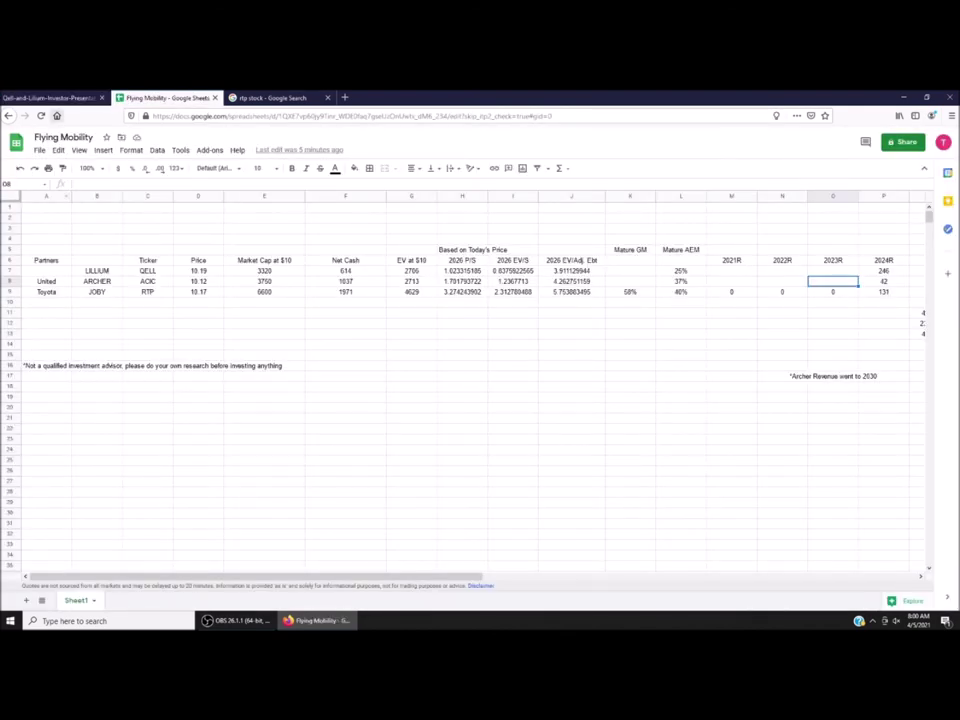
key(ctrl+shift+Tab)
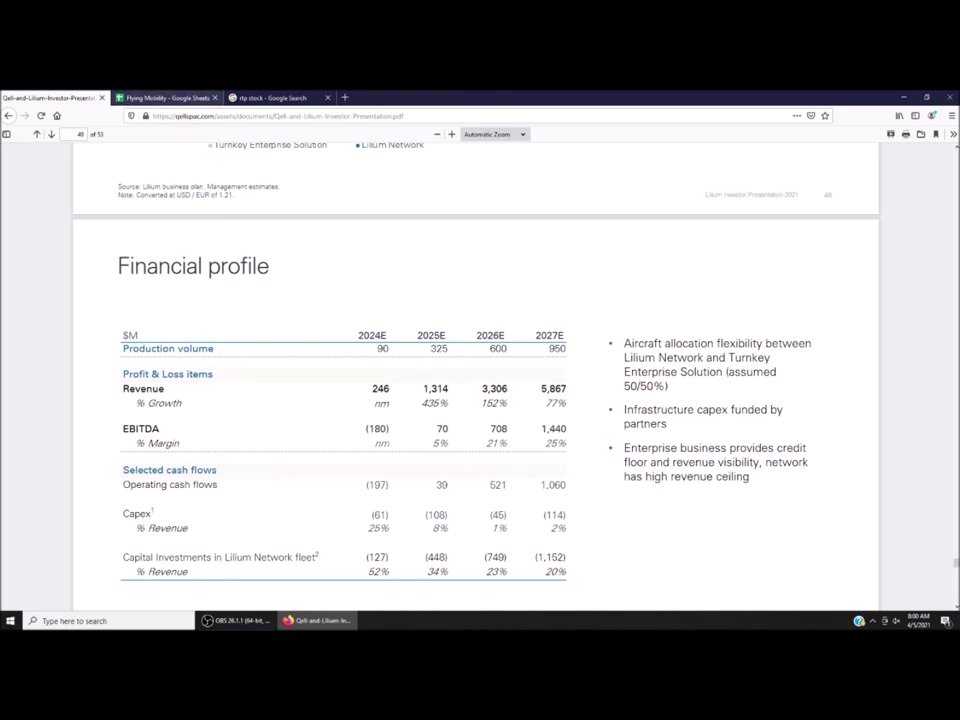
key(ctrl+Tab)
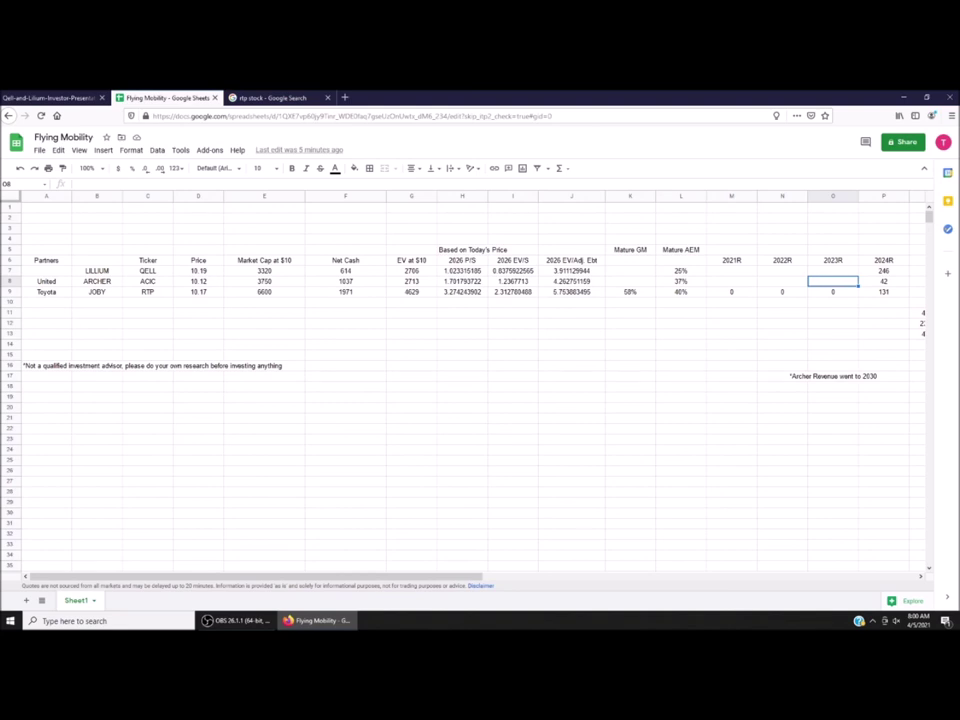
Search the web for Ford stock in a new tab and place the Flying Mobility tab after the rtp stock tab.
key(ctrl+t)
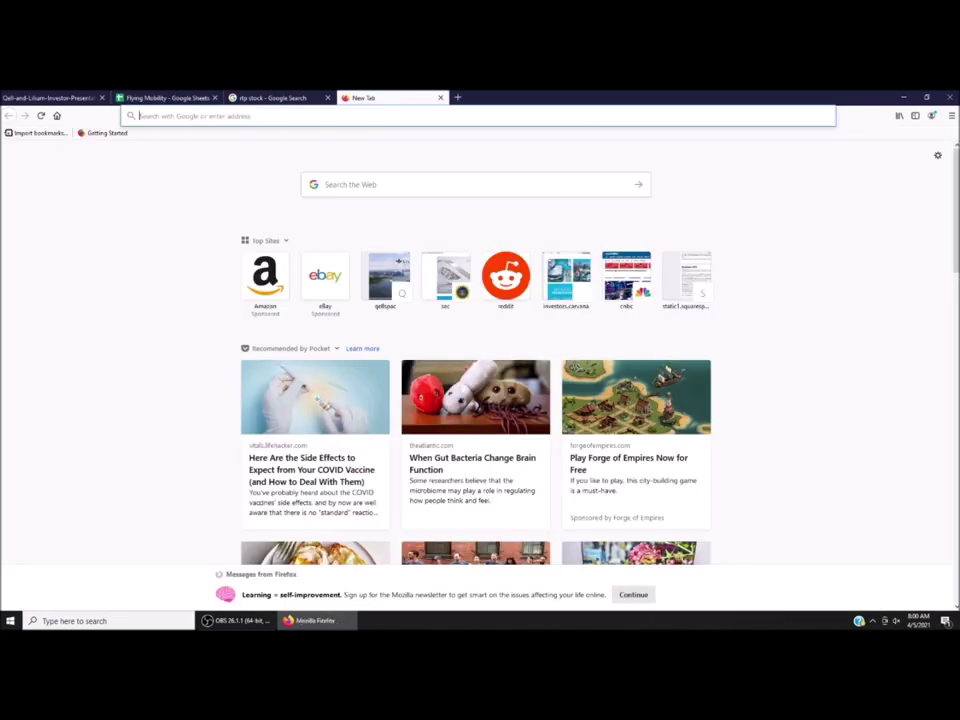
text(Ford stock)
key(Return)
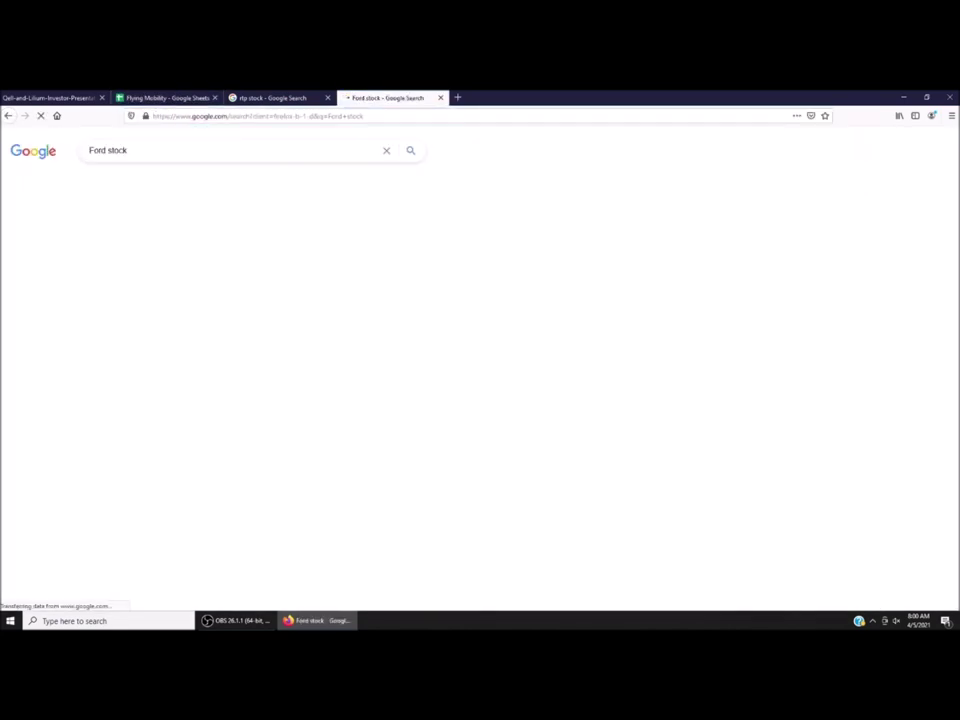
drag(167, 97, 275, 97)
click(390, 97)
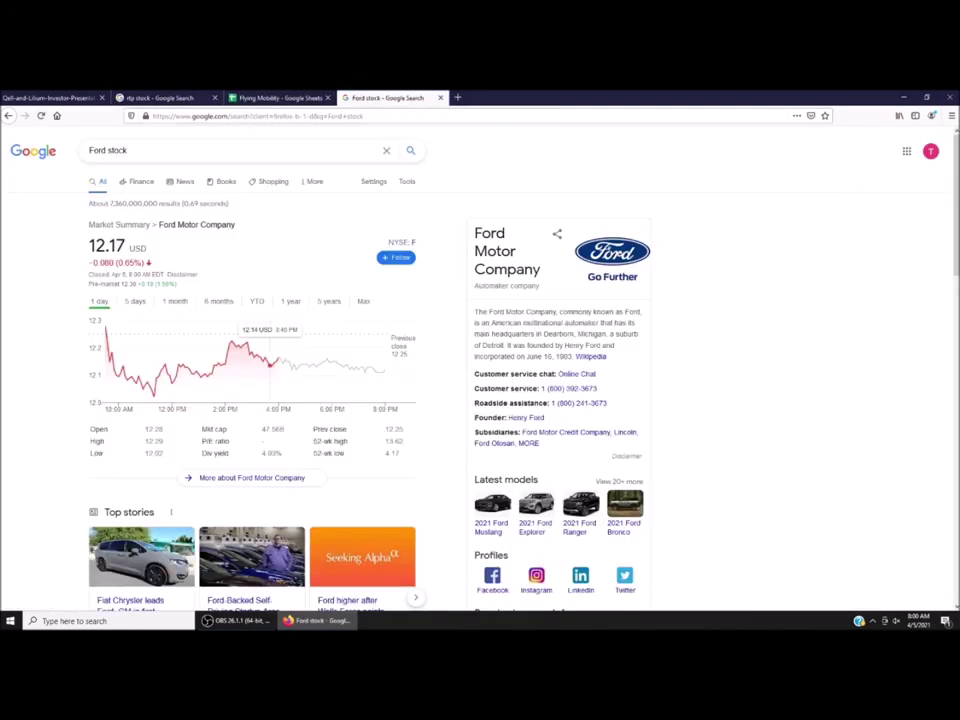
Search for Uber stock to check its market cap, and return to the Flying Mobility sheet.
triple_click(107, 150)
text(uber stock)
key(Return)
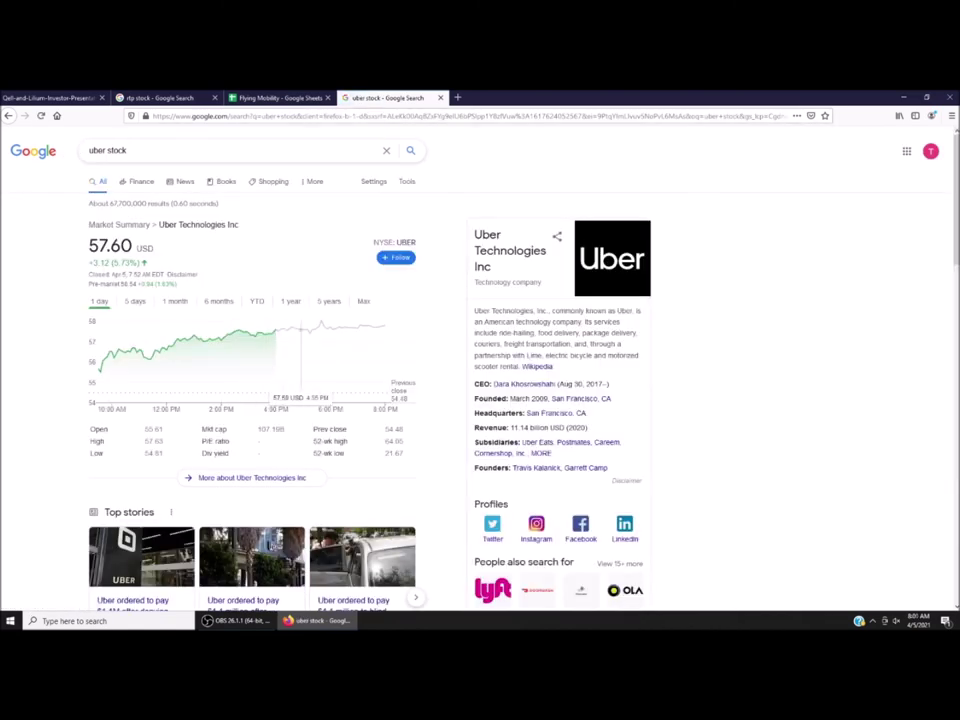
key(ctrl+w)
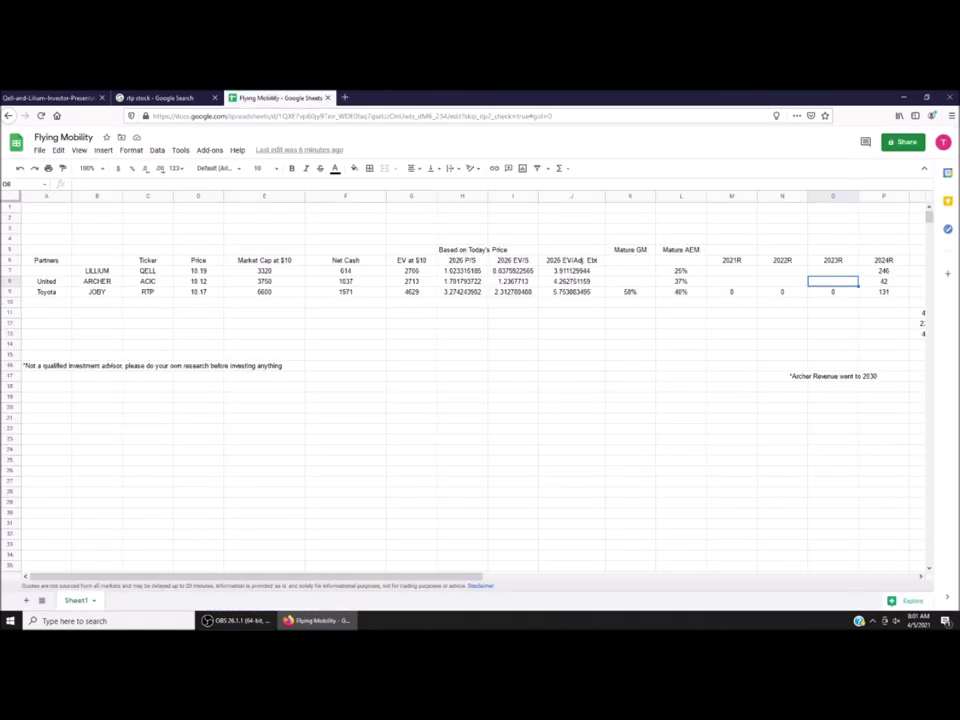
Check Lilium's market cap in E7, look up Boeing with the search "ba stock", and return to the sheet.
click(264, 270)
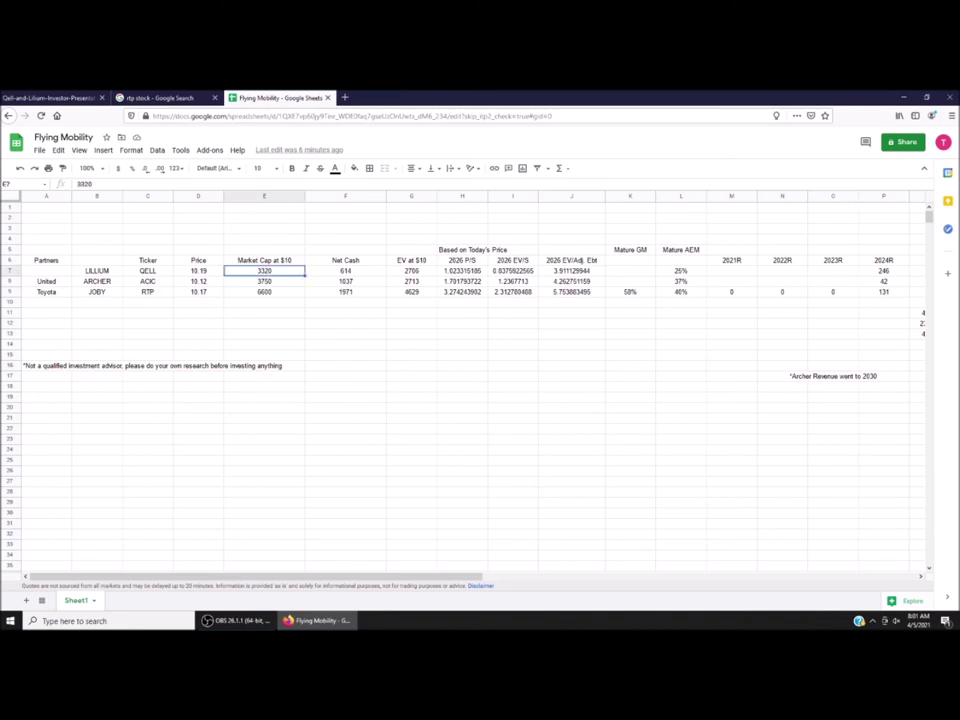
click(96, 270)
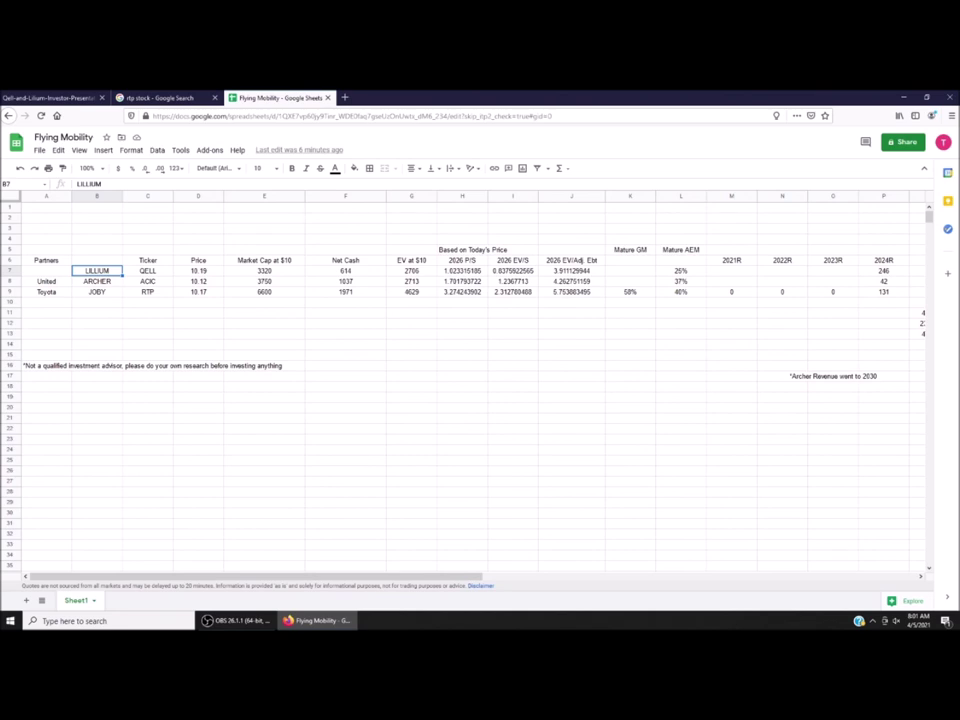
key(ctrl+t)
text(ba stock)
key(Return)
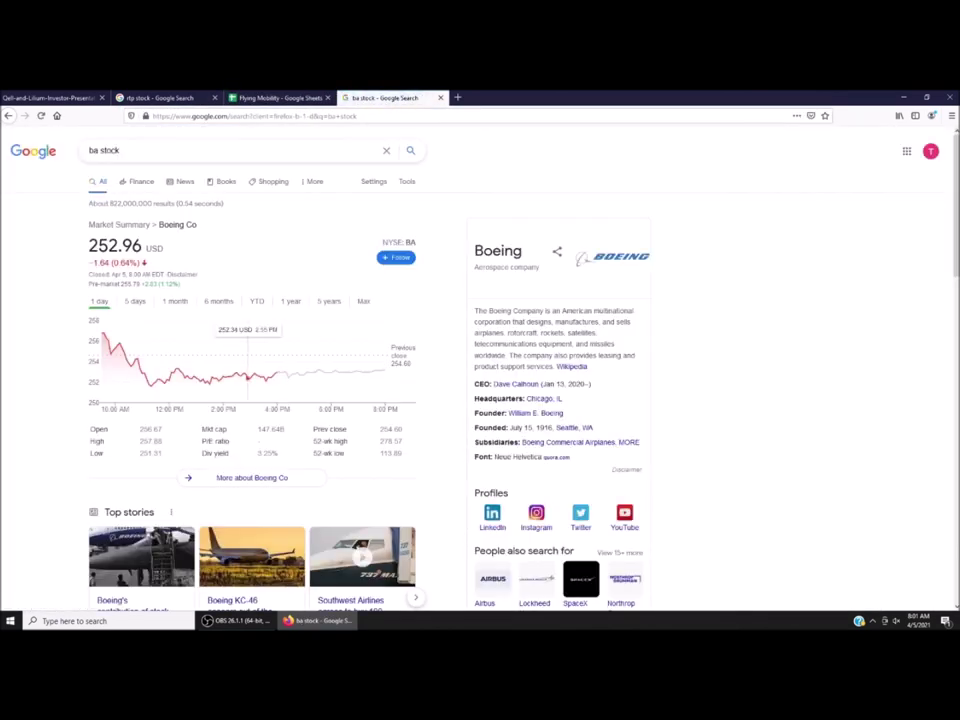
key(ctrl+w)
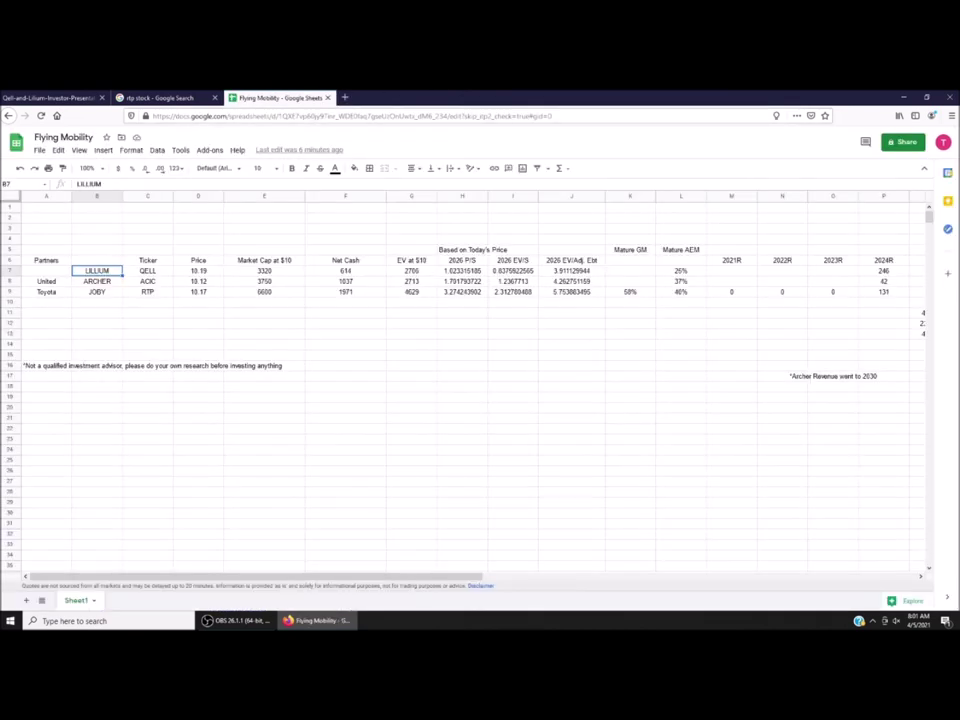
key(ctrl+x)
key(Down)
key(ctrl+v)
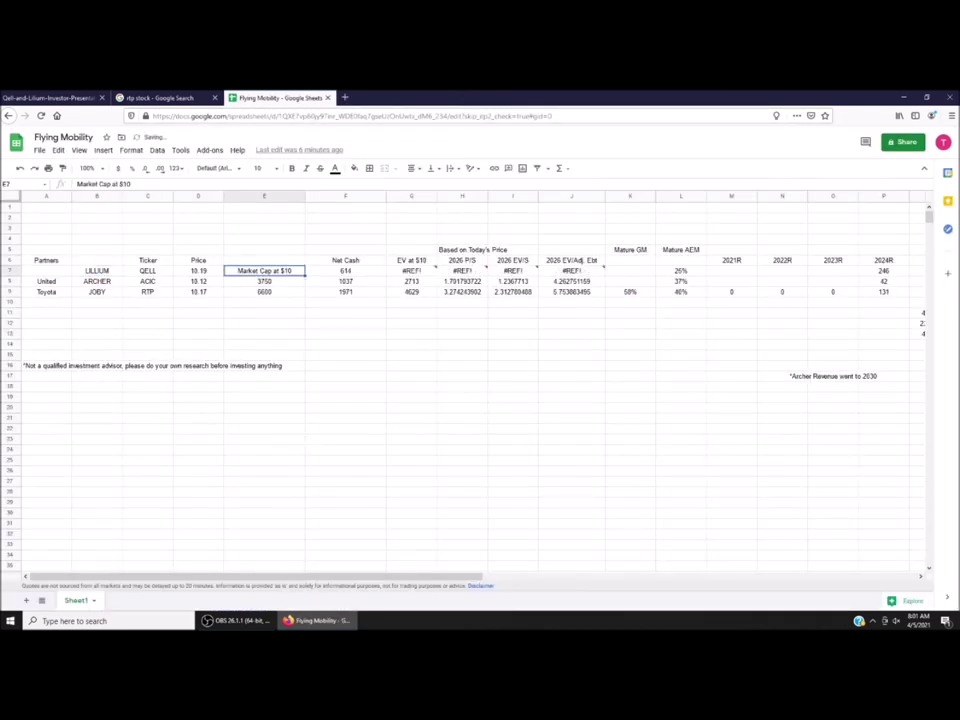
key(ctrl+z)
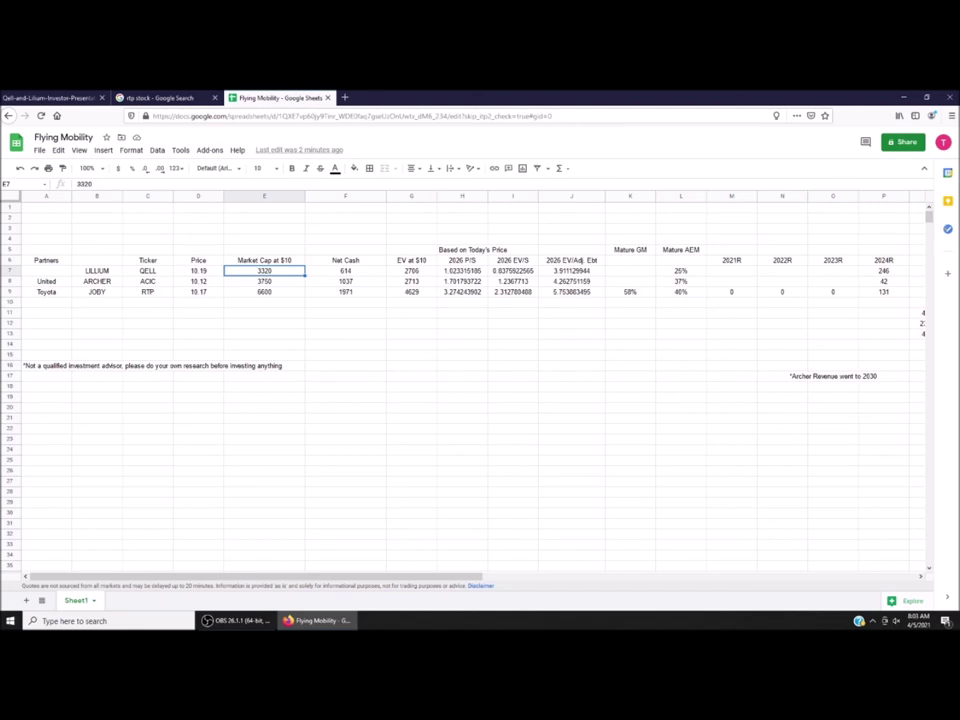
Follow Lilium's row 7 from its market cap across the valuation multiples to the yearly revenue columns.
key(Right)
key(Right)
key(Right)
key(Right)
key(Right)
key(Right)
key(Right)
key(Right)
key(Right)
key(Right)
key(Right)
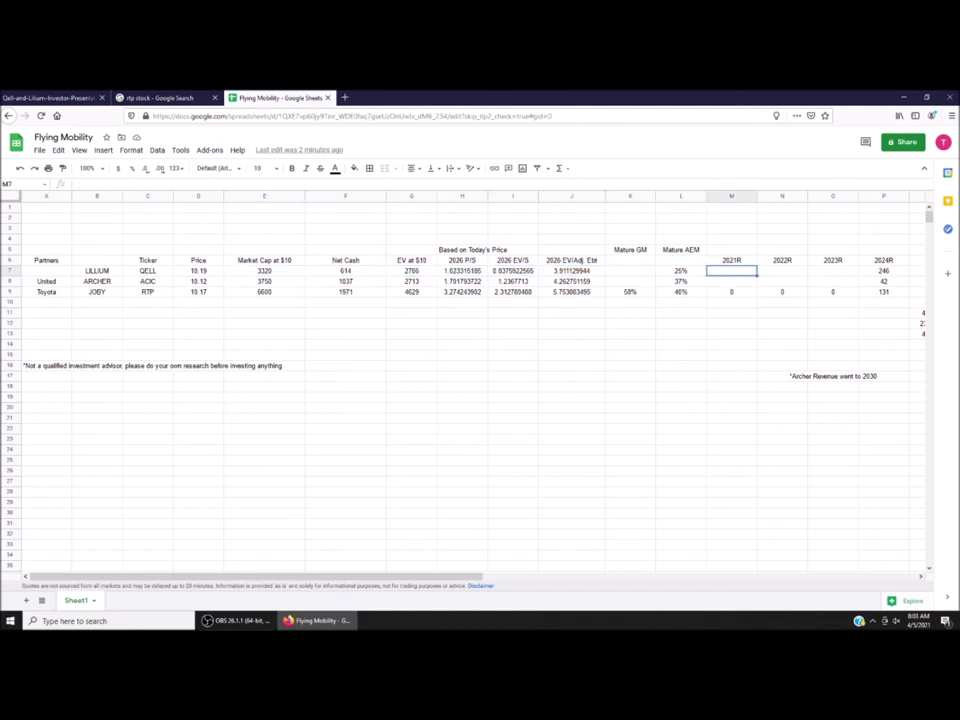
key(Right)
key(Right)
key(Right)
key(Left)
key(Left)
key(Left)
key(Down)
key(Down)
key(Right)
key(Up)
key(Right)
key(Up)
key(Right)
key(Down)
key(Left)
key(Left)
key(Left)
key(Up)
key(Down)
key(Down)
key(Up)
key(Up)
key(Right)
key(Right)
key(Down)
key(Down)
key(Left)
key(Left)
key(Left)
key(Left)
key(Left)
key(Left)
key(Left)
key(Left)
key(Left)
key(Left)
key(Left)
key(Left)
key(Left)
key(Left)
key(Left)
key(Left)
key(Right)
key(Right)
key(Right)
key(Right)
key(Right)
key(Right)
key(Right)
key(Up)
key(Up)
key(Left)
key(Right)
key(Right)
key(Left)
key(Left)
key(Down)
key(Down)
key(Left)
key(Left)
key(Left)
key(Left)
key(Left)
key(Up)
key(Up)
key(Left)
key(Down)
key(Down)
key(Right)
key(Left)
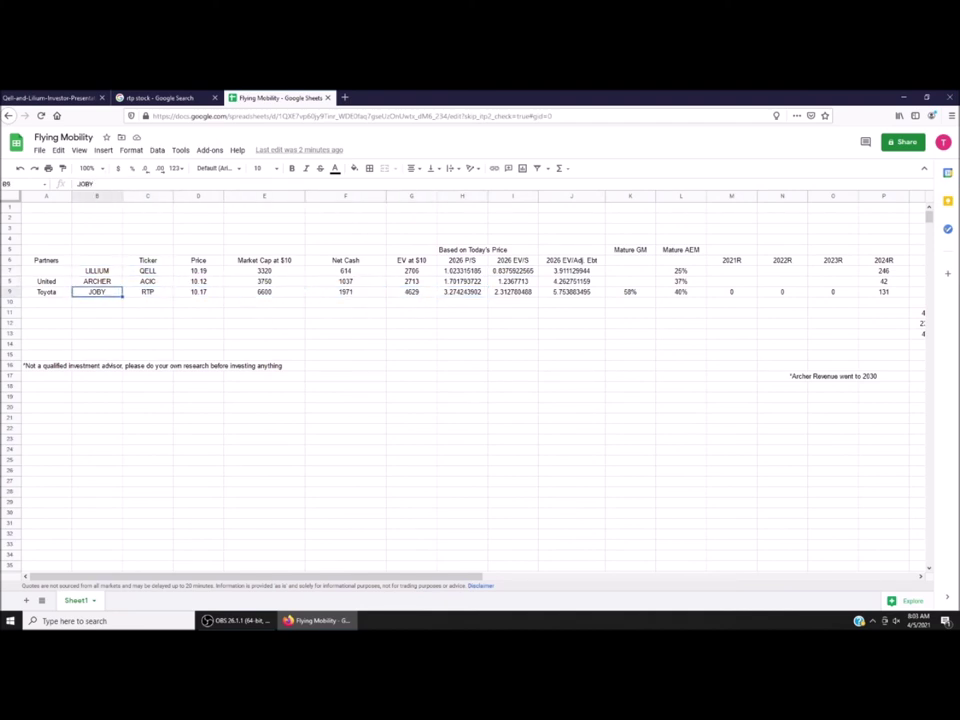
Check Joby's market cap in E9, 2026 P/S in H9 and 2026 EV/S in I9.
key(Right)
key(Right)
key(Up)
key(Left)
key(Down)
key(Right)
key(Right)
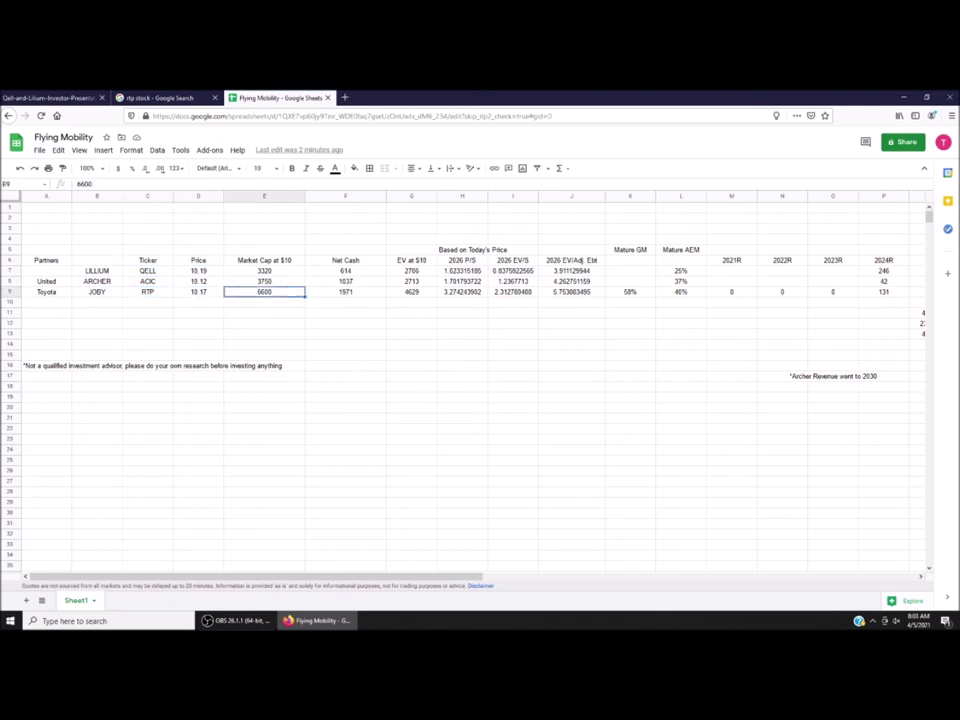
click(462, 291)
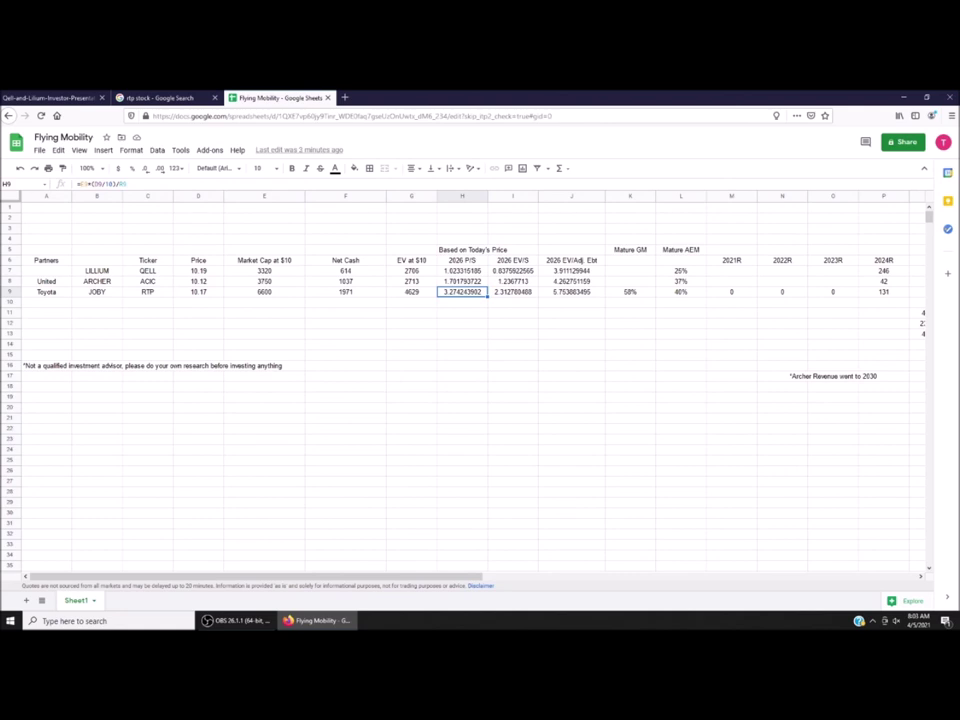
key(Right)
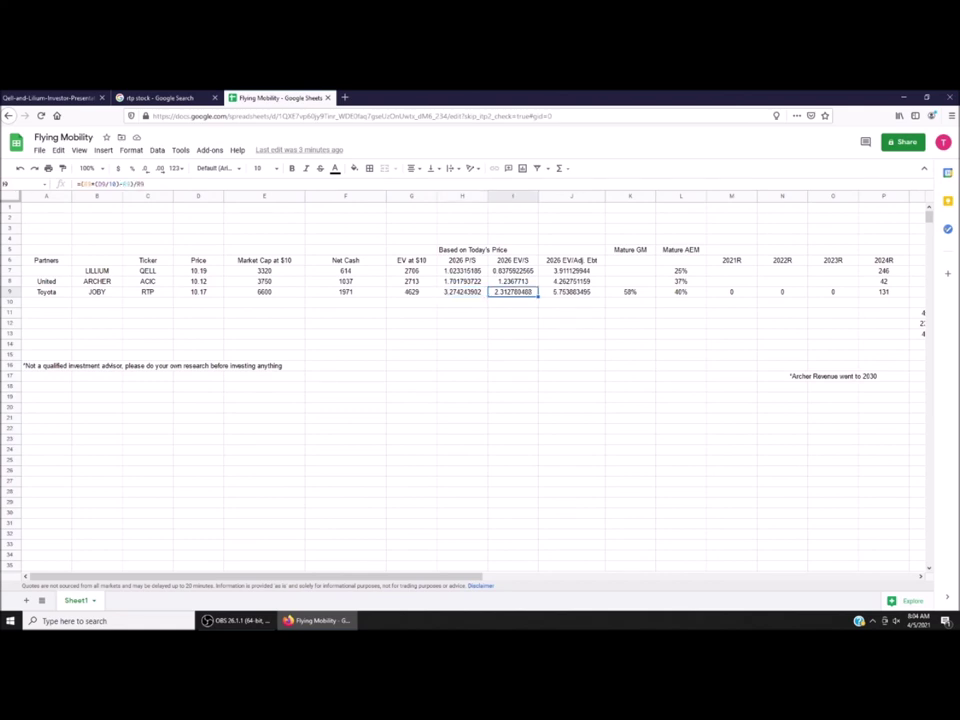
Compare the Mature AEM margins of Lilium, Archer and Joby in L7:L9.
key(Right)
key(Right)
key(Right)
key(Up)
key(Up)
key(Down)
key(Down)
key(Up)
key(Up)
key(Down)
key(Down)
key(Up)
key(Down)
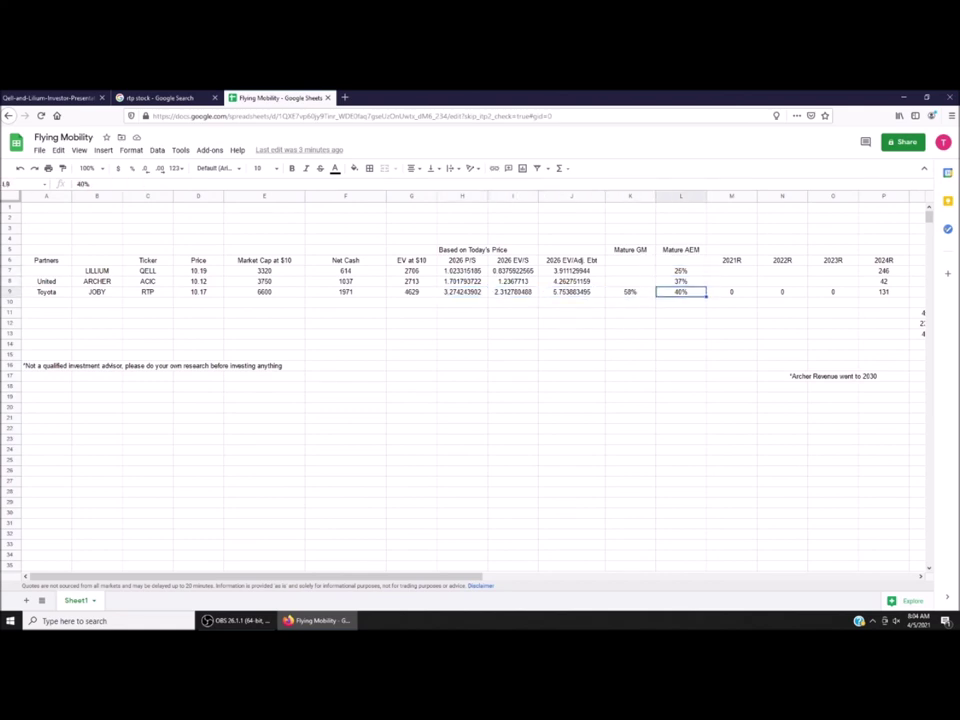
Go to the note about Archer's revenue in row 17, below the yearly revenue columns.
key(Down)
key(Down)
key(Down)
key(Down)
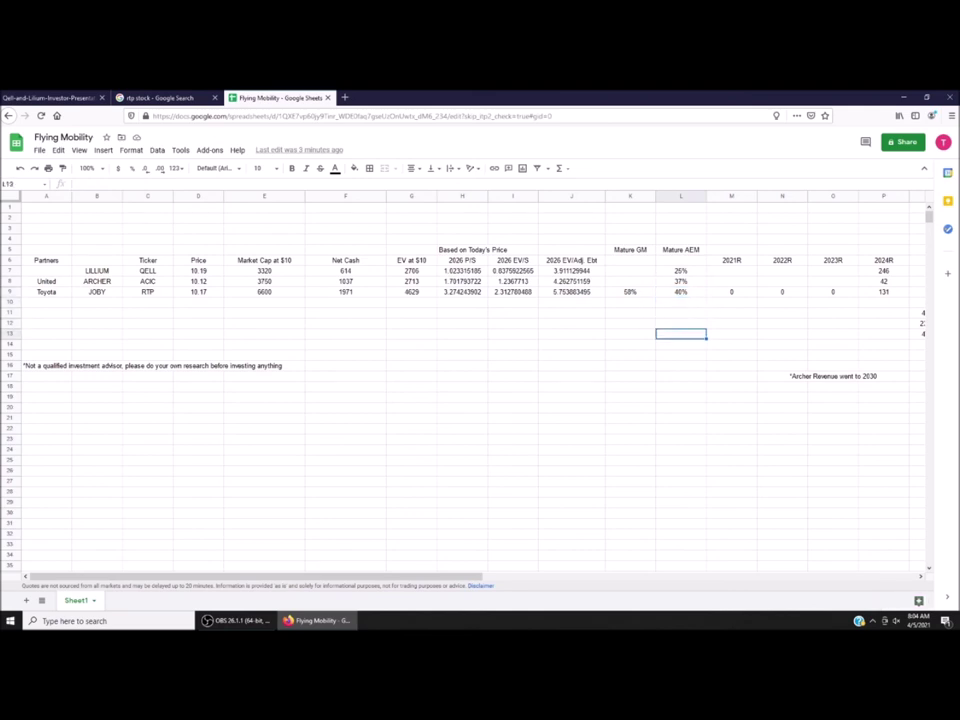
key(Right)
key(Right)
key(Down)
key(Down)
key(Down)
key(Down)
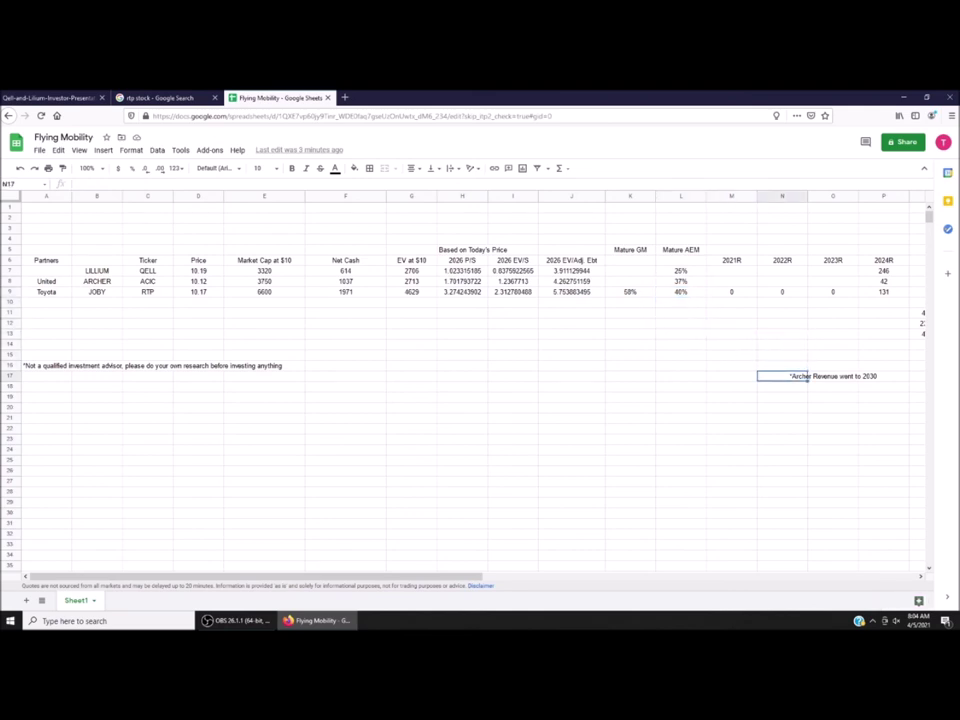
key(Left)
key(Left)
key(Left)
key(Left)
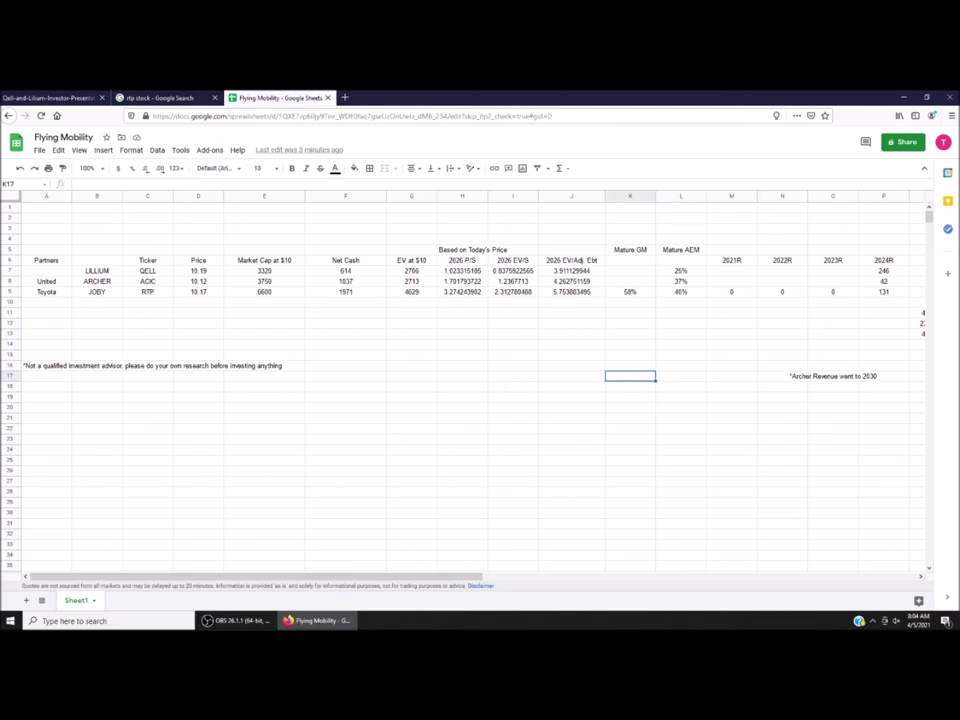
key(Left)
key(Left)
key(Left)
key(Left)
key(Left)
key(Left)
key(Left)
key(Left)
key(Left)
key(Up)
key(Up)
key(Up)
key(Up)
key(Up)
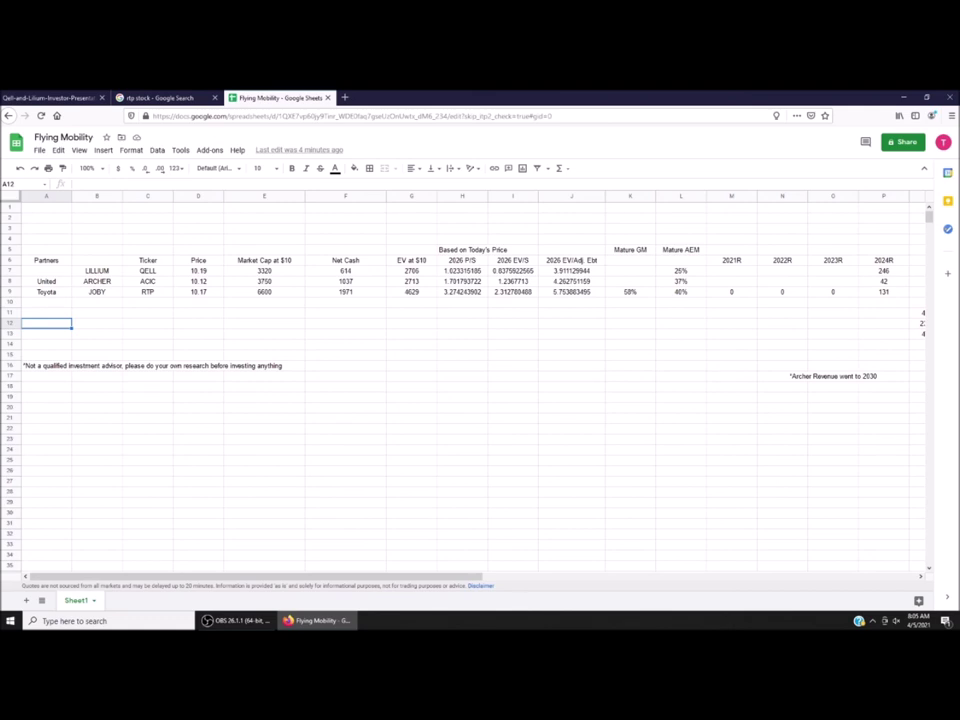
Examine the yearly revenue and growth columns as far as the 2022 adjusted EBITDA column, and return to column A in row 12.
key(Right)
key(Right)
key(Right)
key(Right)
key(Right)
key(Right)
key(Right)
key(Right)
key(Right)
key(Right)
key(Right)
key(Right)
key(Right)
key(Right)
key(Right)
key(Right)
key(Right)
key(Right)
key(Right)
key(Right)
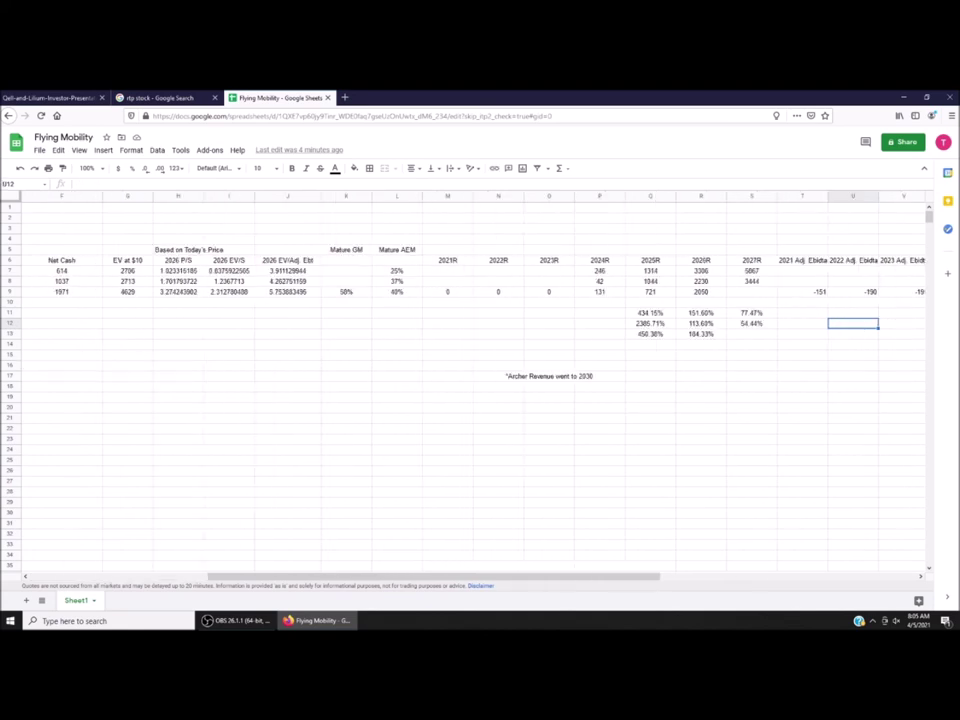
key(Left)
key(Left)
key(Left)
key(Left)
key(Left)
key(Left)
key(Left)
key(Left)
key(Left)
key(Left)
key(Left)
key(Left)
key(Left)
key(Left)
key(Left)
key(Left)
key(Left)
key(Left)
key(Left)
key(Left)
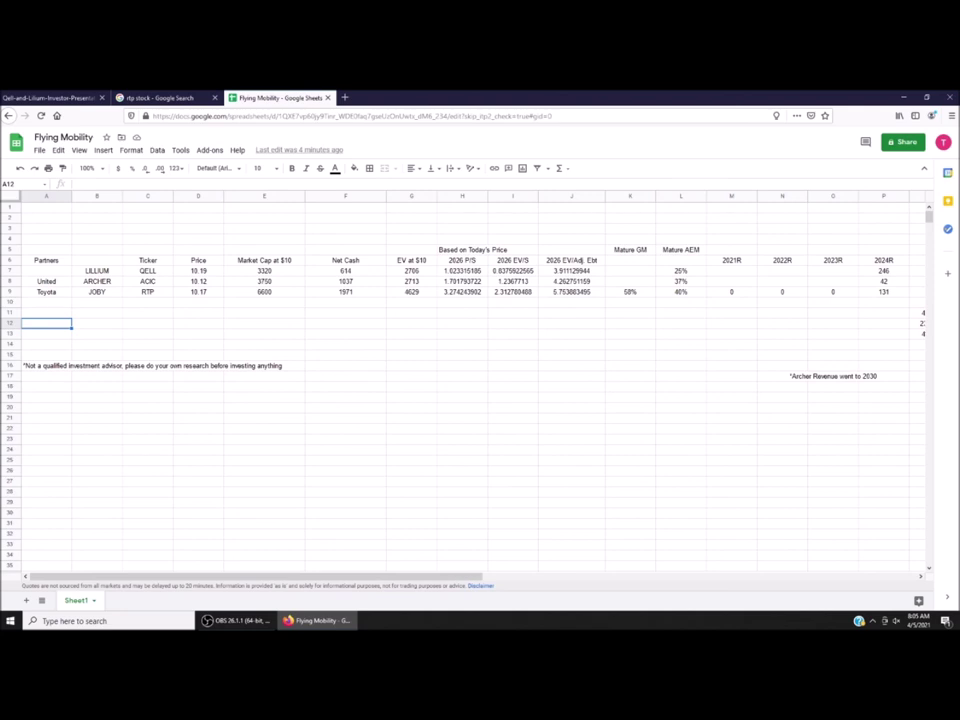
Check Joby's 2026 revenue in R9 and 2025 revenue in Q9, and return to the start of row 9.
key(Right)
key(Right)
key(Right)
key(Right)
key(Right)
key(Right)
key(Right)
key(Right)
key(Right)
key(Right)
key(Right)
key(Right)
key(Right)
key(Right)
key(Right)
key(Right)
key(Right)
key(Right)
key(Right)
key(Right)
key(Left)
key(Left)
key(Left)
key(Up)
key(Up)
key(Up)
key(Up)
key(Up)
key(Down)
key(Down)
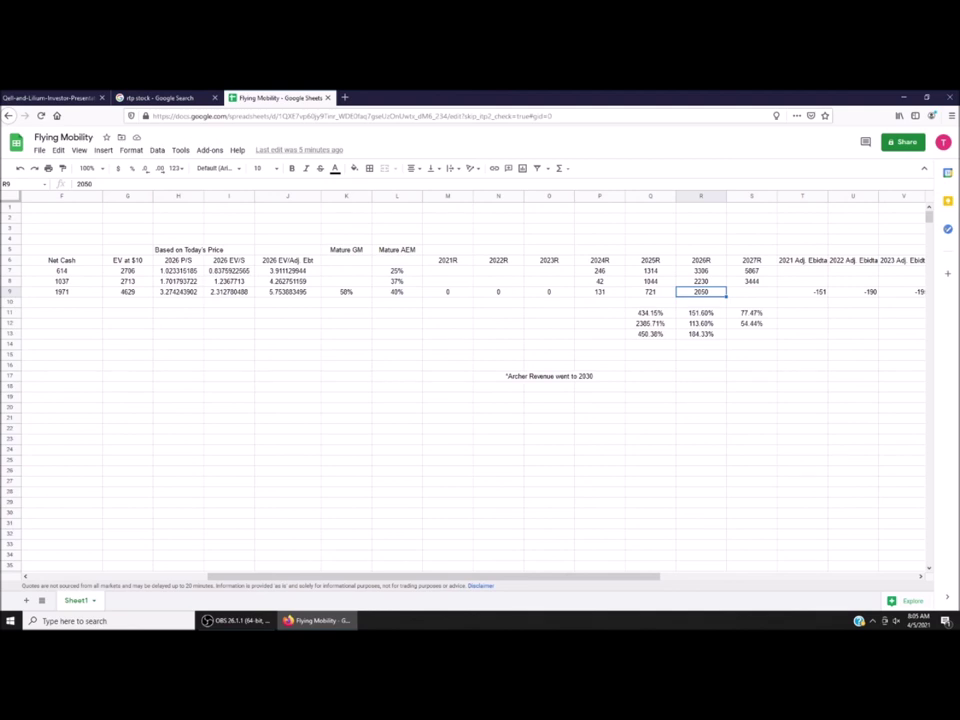
key(Left)
key(Left)
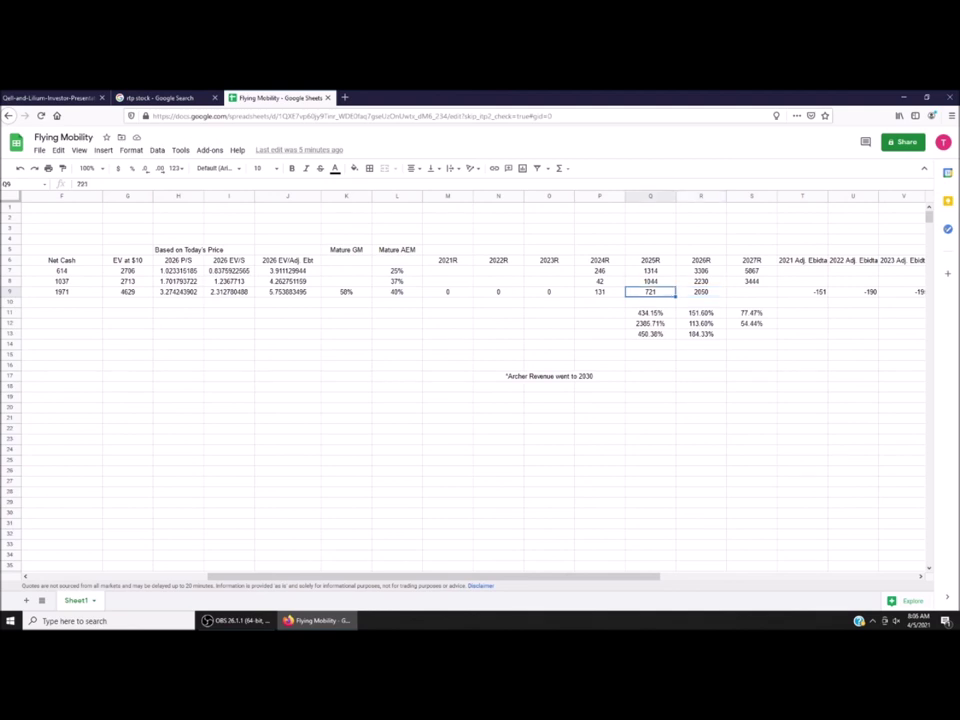
key(Home)
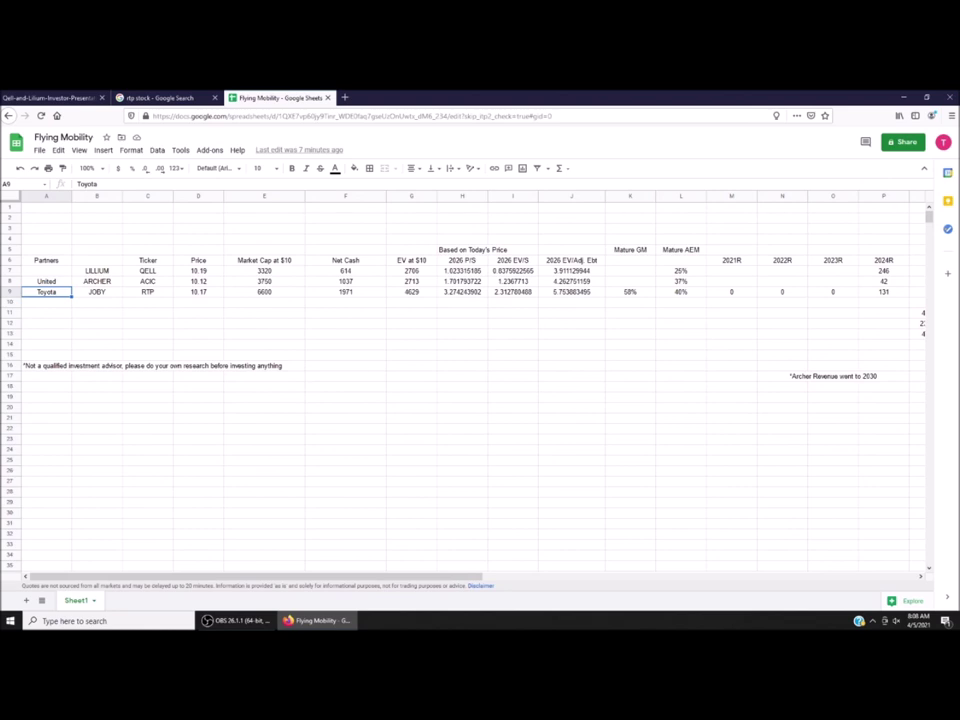
Skim Lilium's investor presentation from the Financial profile page through Enterprise value benchmarking to Sources, and return to the cover page.
key(ctrl+1)
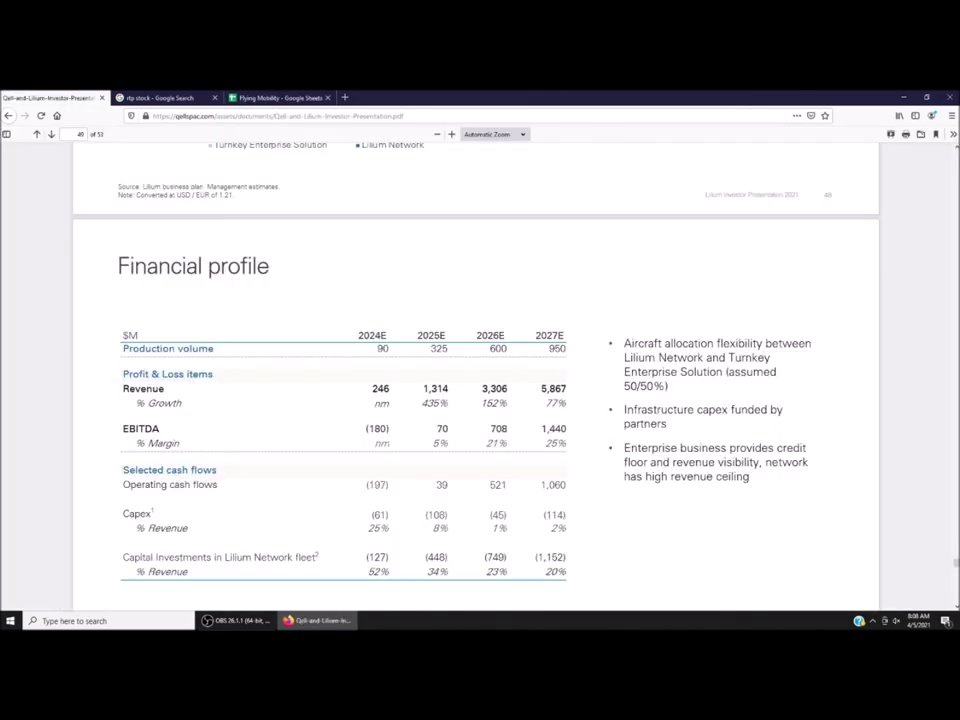
scroll(476, 375, down, 10)
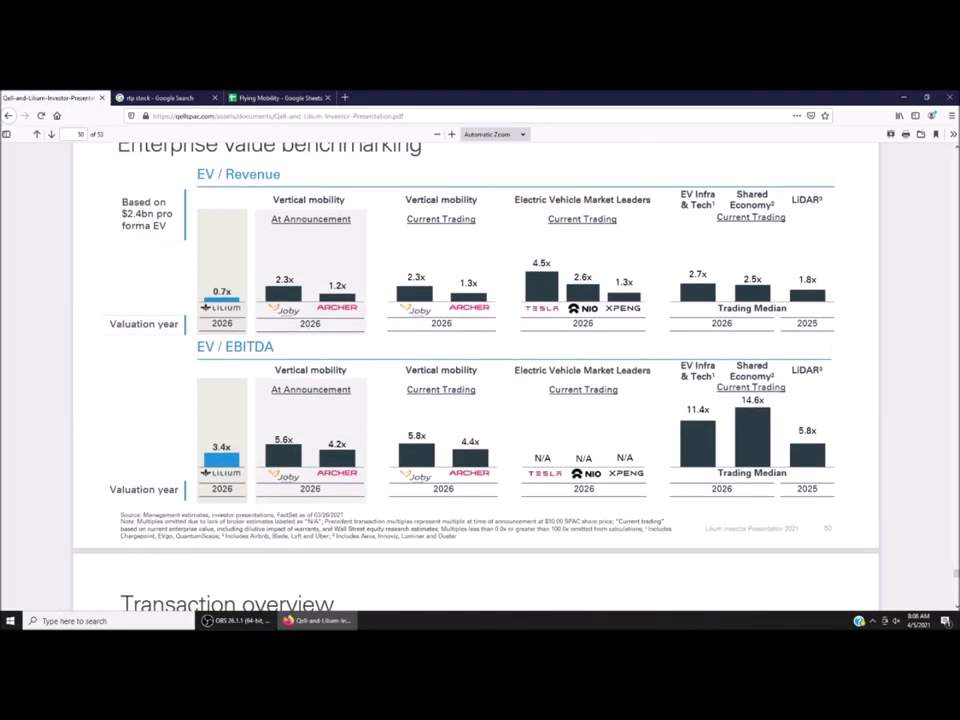
scroll(476, 375, down, 10)
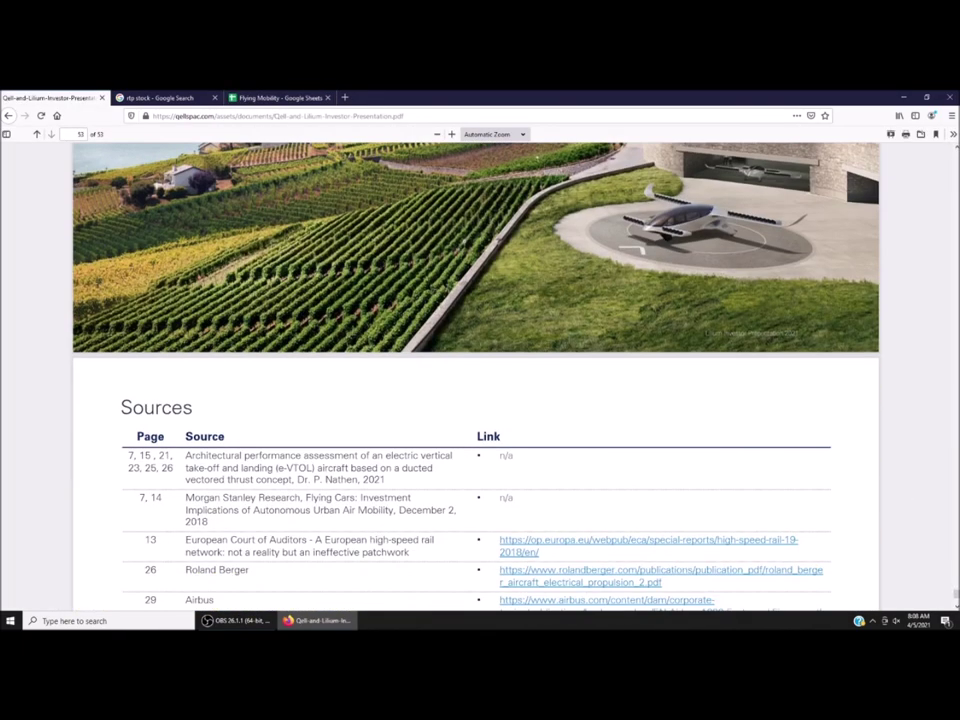
scroll(476, 375, down, 3)
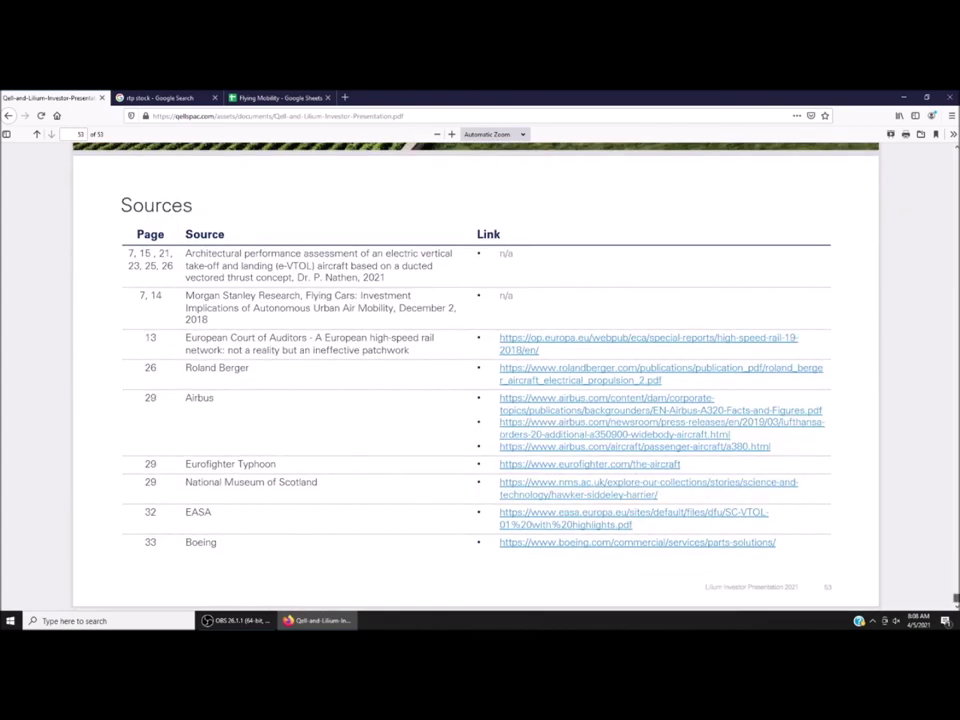
drag(955, 600, 955, 152)
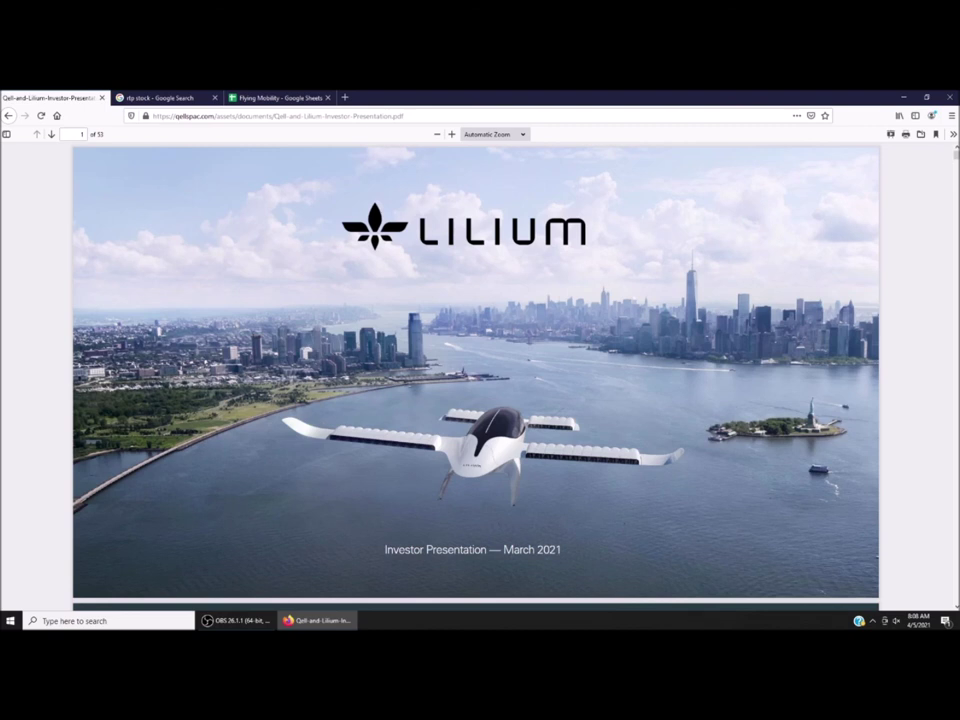
Return to the Flying Mobility sheet and compare Lilium's 2026 multiples with Archer's EV/S in I8 and Joby's P/S in H9.
click(275, 97)
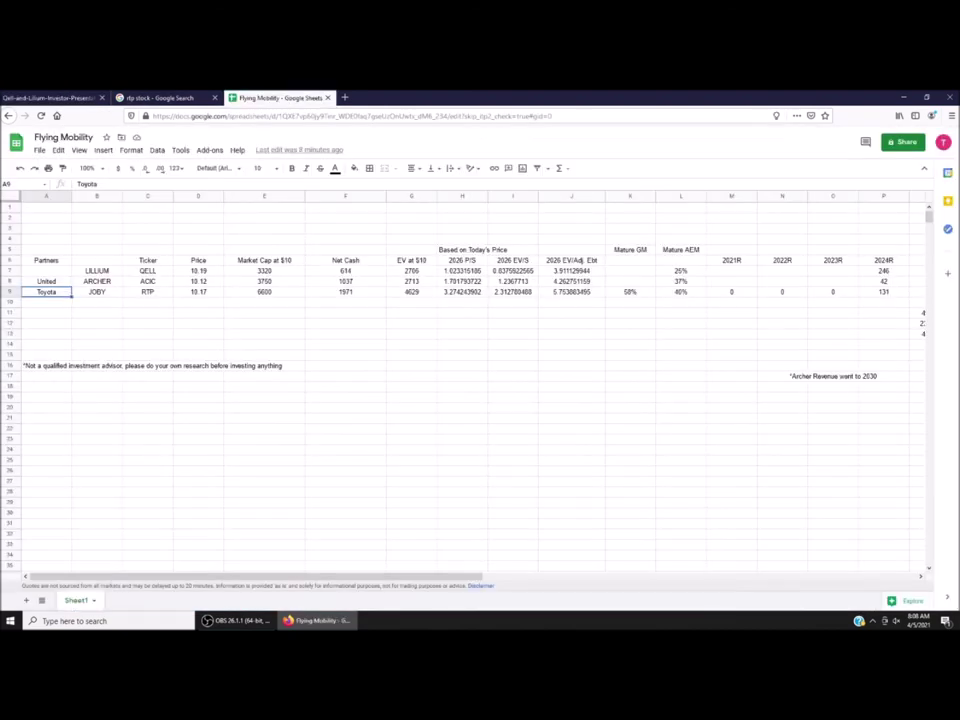
click(462, 270)
click(572, 270)
click(462, 270)
click(513, 281)
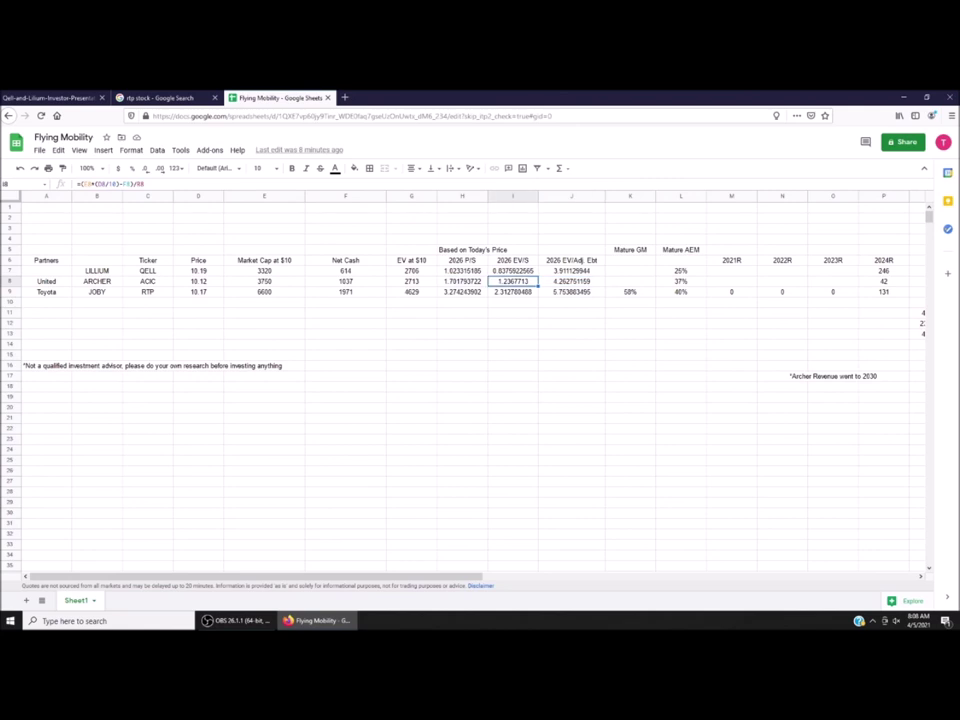
click(462, 291)
click(462, 270)
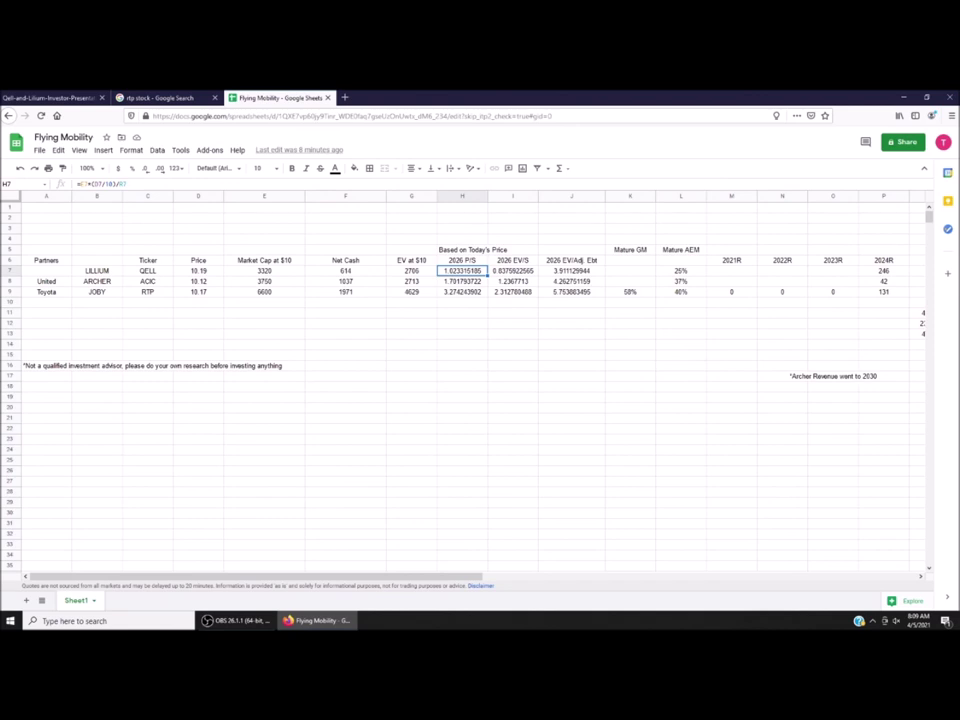
Go through the company names, Joby's price and market cap, and Archer's market cap and EV in G8.
key(Left)
key(Left)
key(Left)
key(Left)
key(Left)
key(Left)
key(Down)
key(Down)
key(Down)
key(Right)
key(Right)
key(Up)
key(Right)
key(Up)
key(Right)
key(Right)
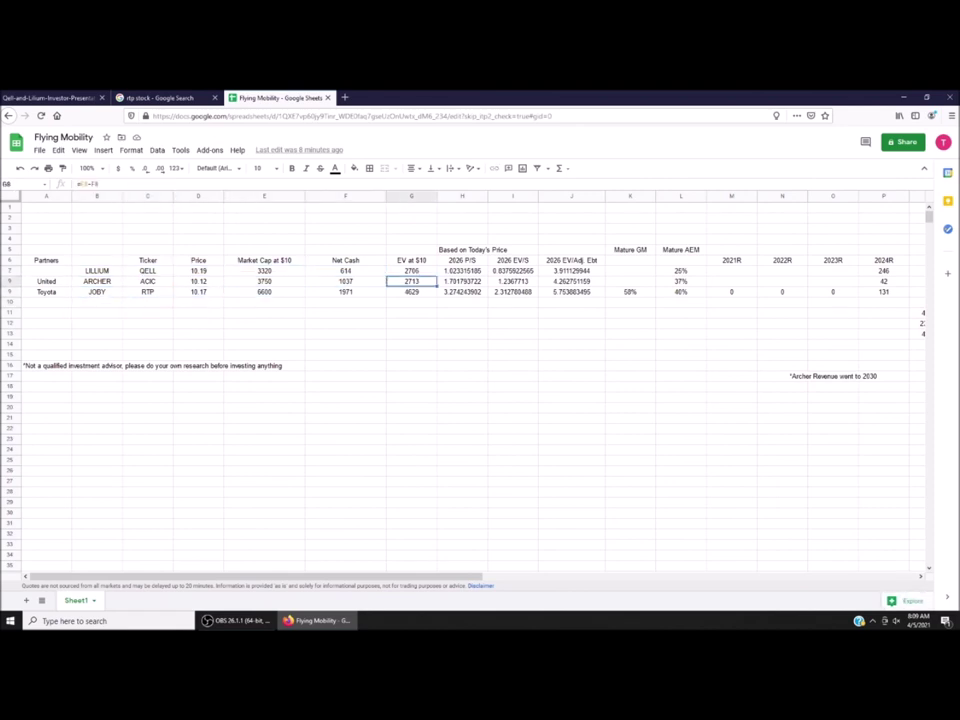
Check Lilium's 2026 valuation multiples in H7:J7 and its Mature AEM margin in L7.
key(Right)
key(Up)
key(Right)
key(Right)
key(Right)
key(Right)
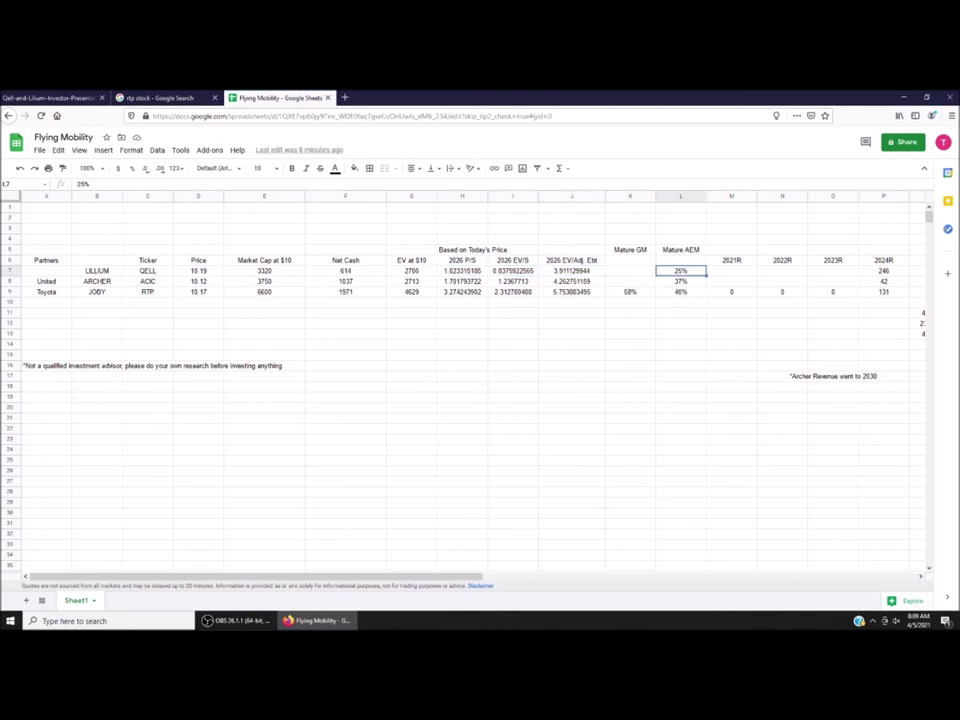
Review Lilium's 2024 to 2027 revenue in P7:S7, continuing to the adjusted EBITDA columns.
key(Right)
key(Right)
key(Right)
key(Right)
key(Right)
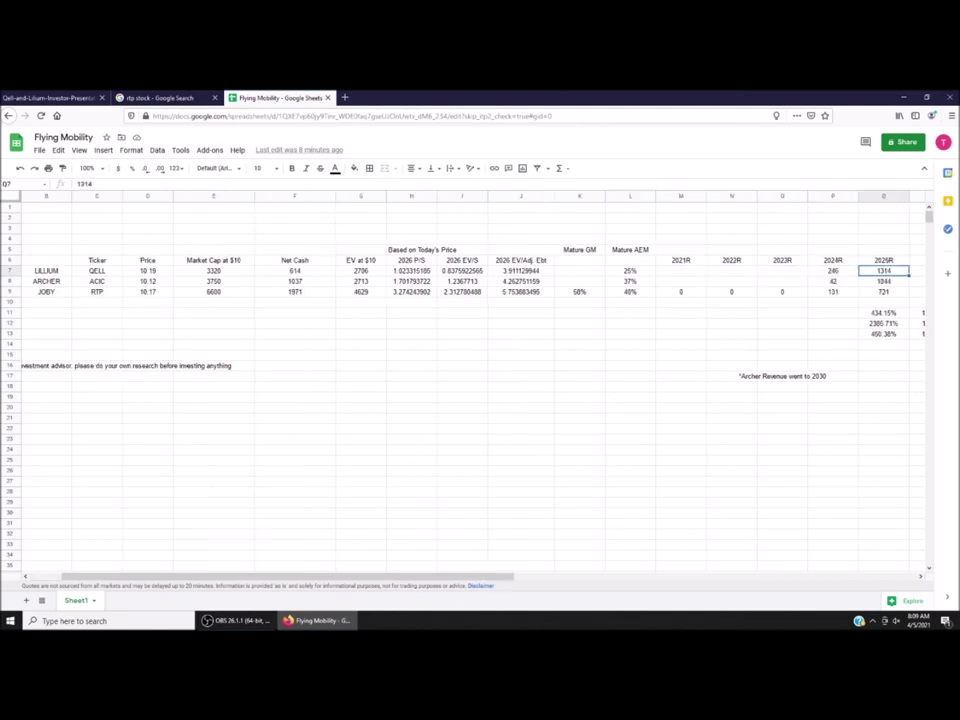
key(Right)
key(Right)
key(Left)
key(Left)
key(Left)
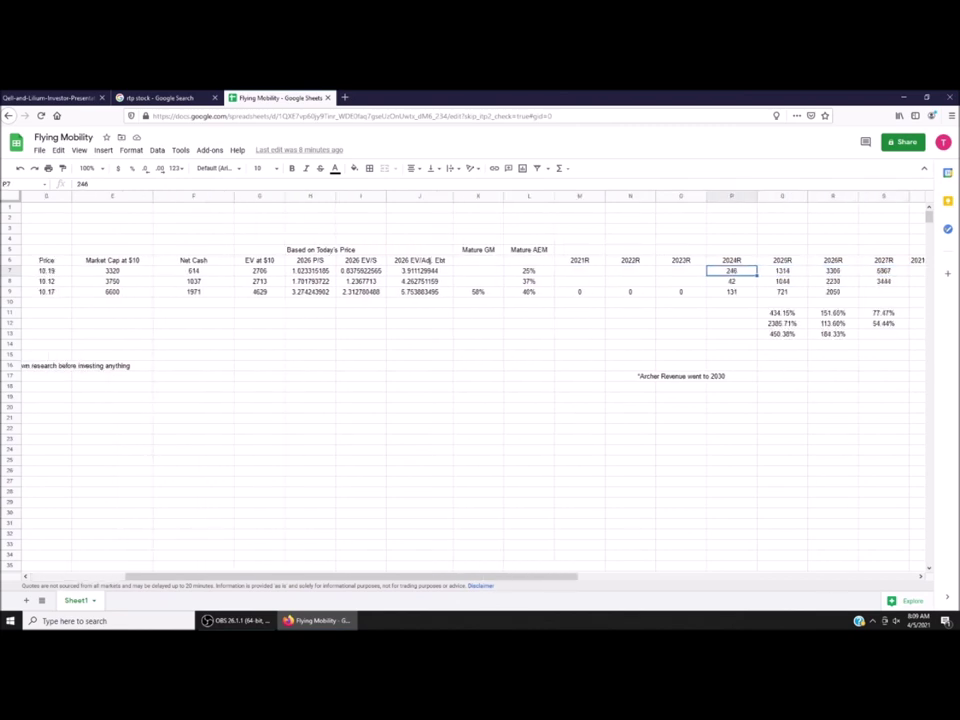
key(Right)
key(Right)
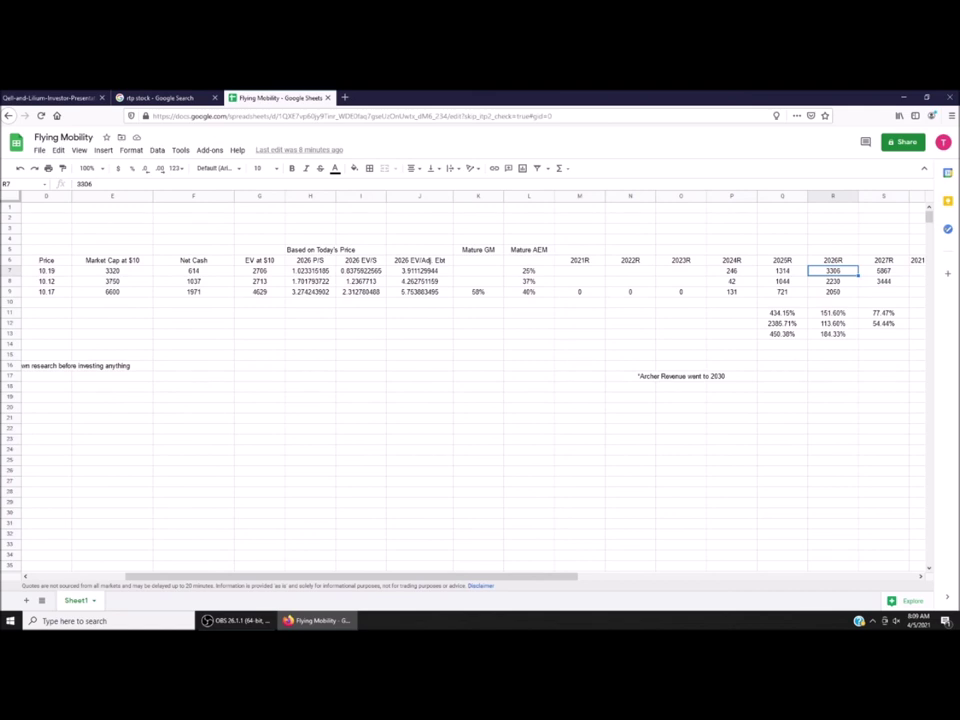
key(Right)
key(Right)
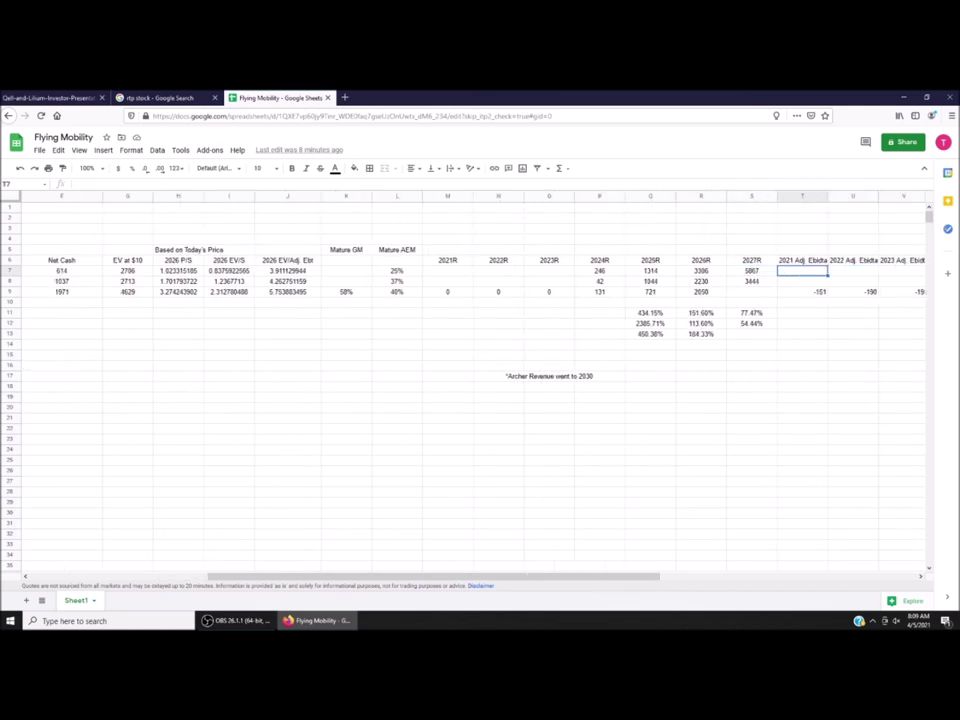
key(Right)
Go back along row 7 to the start of Lilium's entry and check its market cap in E7.
key(Left)
key(Left)
key(Left)
key(Left)
key(Left)
key(Left)
key(Left)
key(Left)
key(Left)
key(Left)
key(Left)
key(Left)
key(Left)
key(Left)
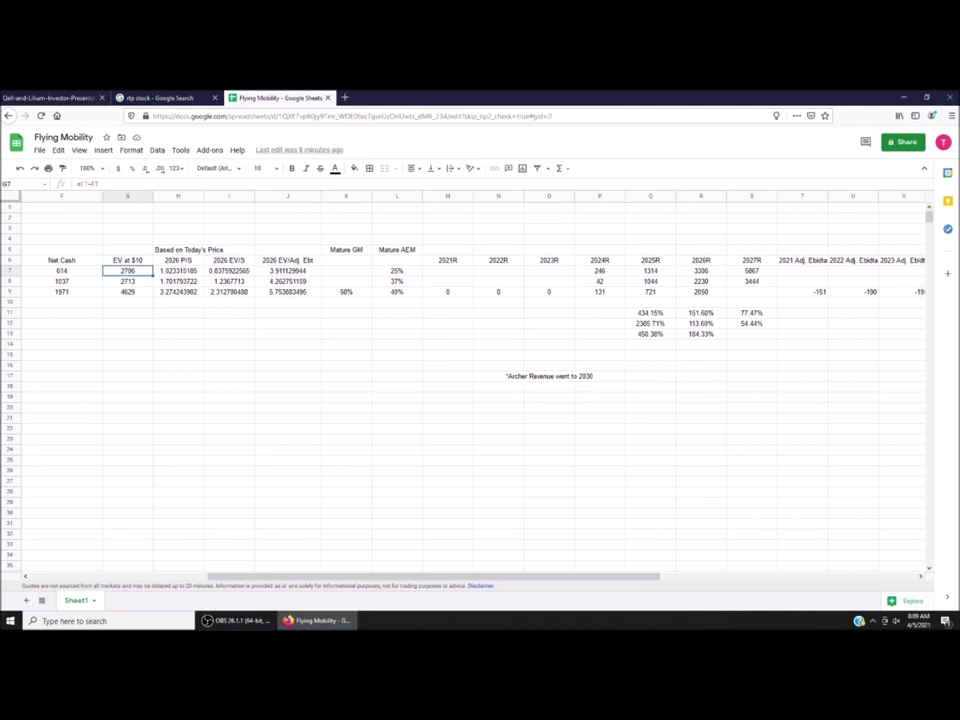
key(Left)
key(Left)
key(Left)
key(Left)
key(Left)
key(Left)
key(Right)
key(Right)
key(Right)
key(Right)
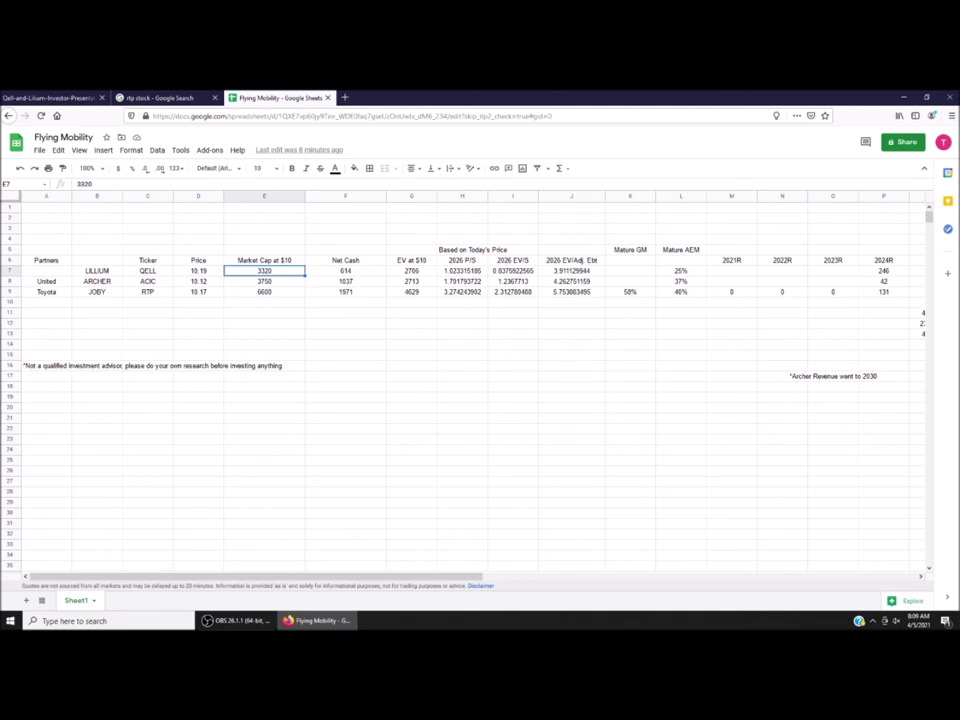
Follow Lilium's row 7 from net cash through the multiples and margin to the 2024 revenue in P7.
key(Right)
key(Right)
key(Right)
key(Right)
key(Right)
key(Right)
key(Right)
key(Right)
key(Right)
key(Right)
key(Right)
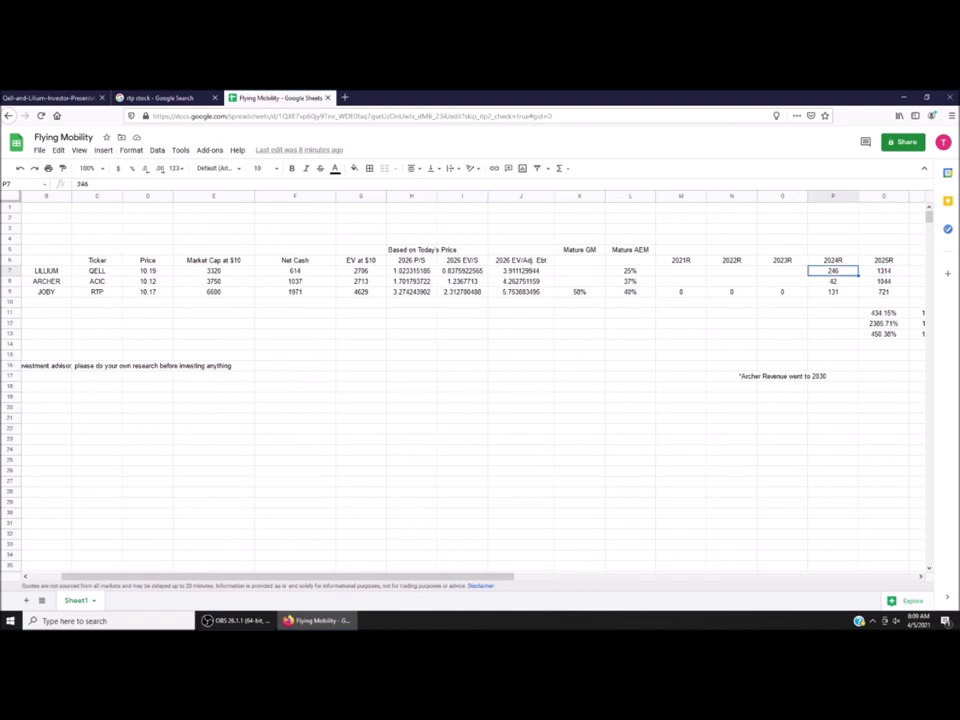
Return from the 2024 revenue to the beginning of Lilium's row 7 and recheck the market cap in E7.
key(Left)
key(Left)
key(Left)
key(Left)
key(Left)
key(Left)
key(Left)
key(Left)
key(Left)
key(Left)
key(Left)
key(Left)
key(Left)
key(Left)
key(Left)
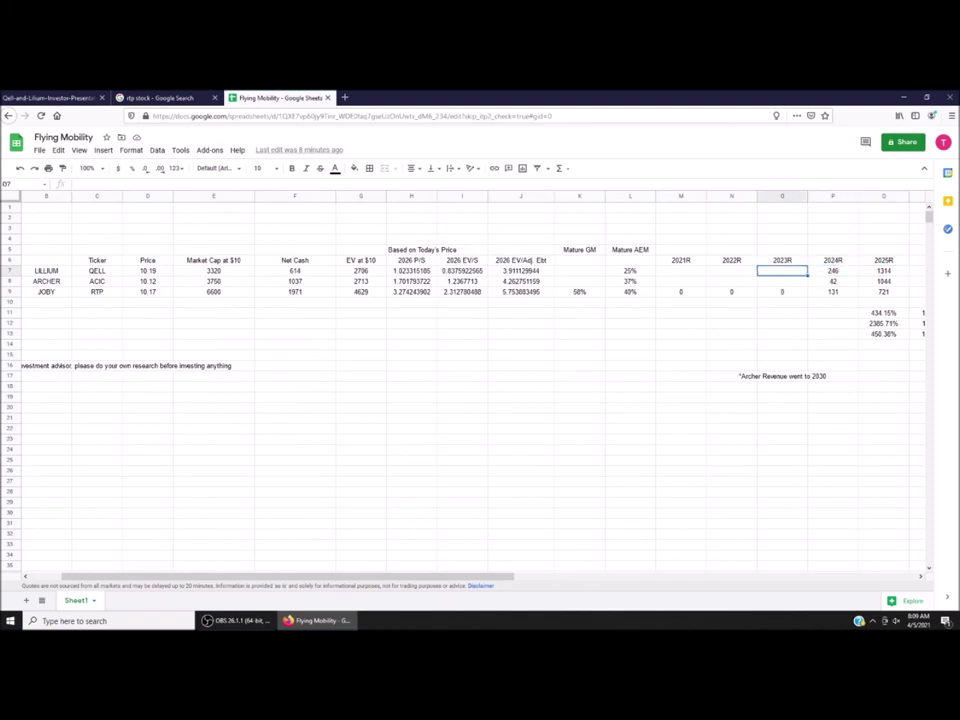
key(Right)
key(Right)
key(Right)
key(Right)
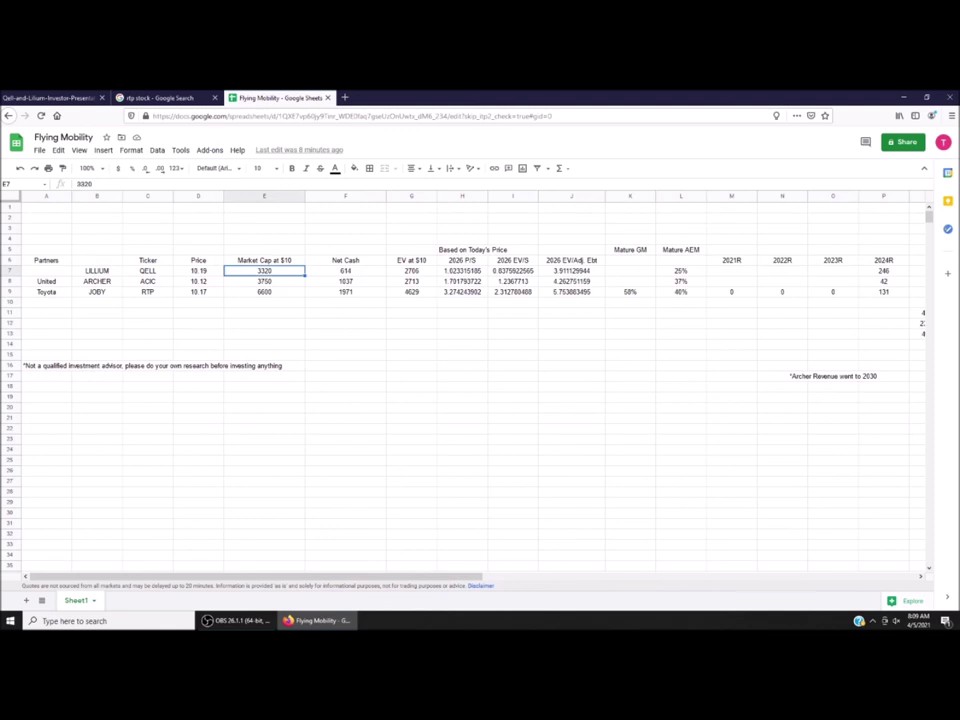
Review Lilium's figures across F7:P7, from net cash and enterprise value to the 2024 revenue.
key(Right)
key(Right)
key(Right)
key(Right)
key(Right)
key(Right)
key(Right)
key(Right)
key(Right)
key(Right)
key(Right)
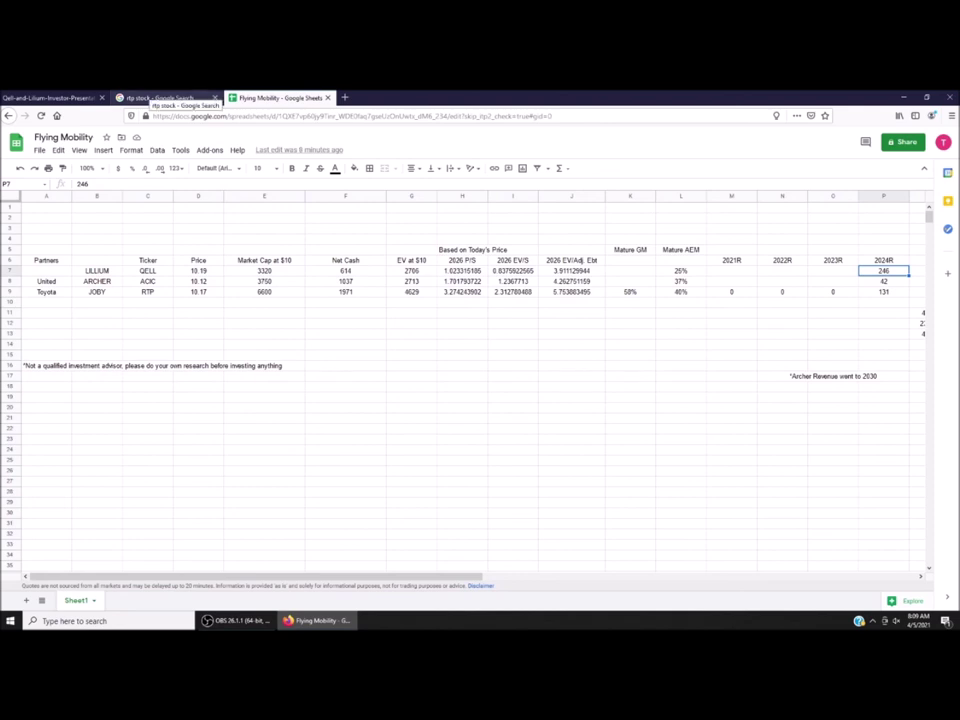
View the Lilium investor presentation's cover page, going back to the Flying Mobility sheet once in between.
click(50, 98)
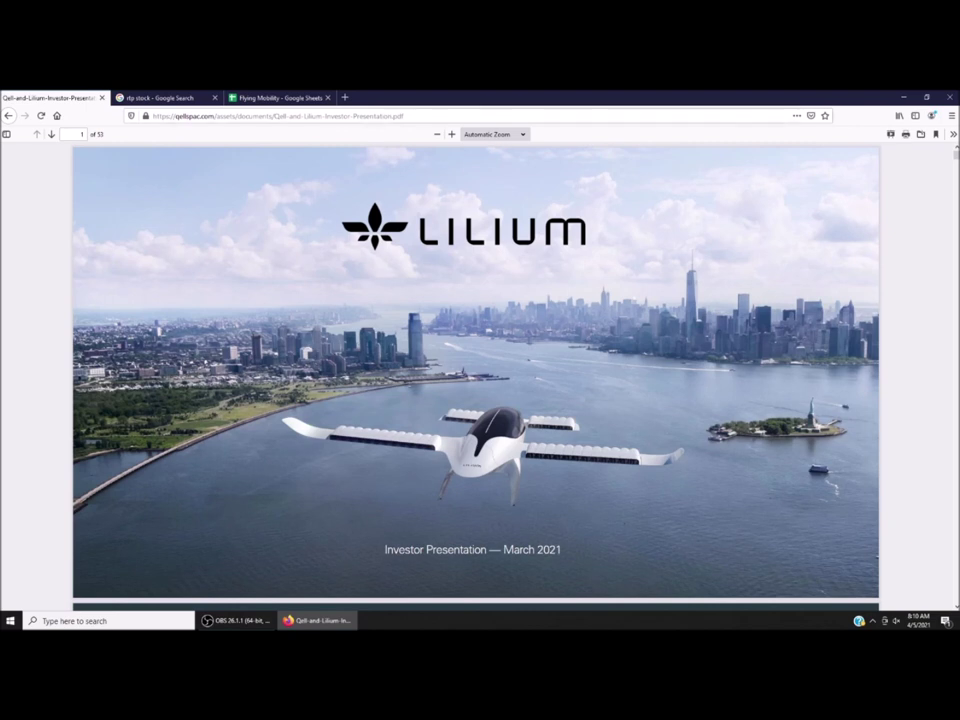
key(ctrl+3)
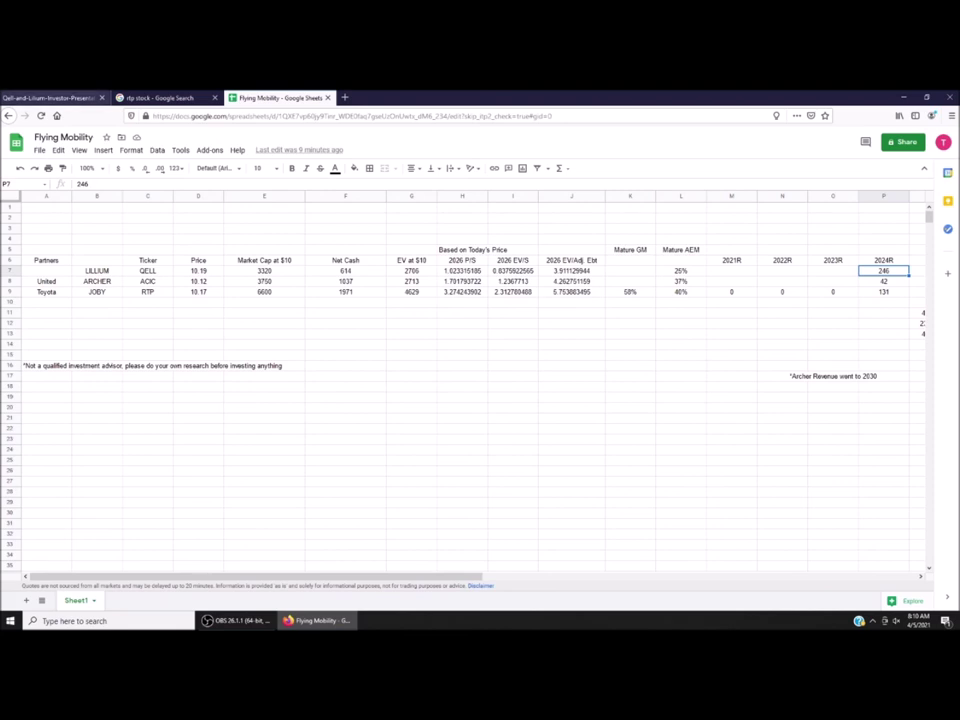
key(ctrl+1)
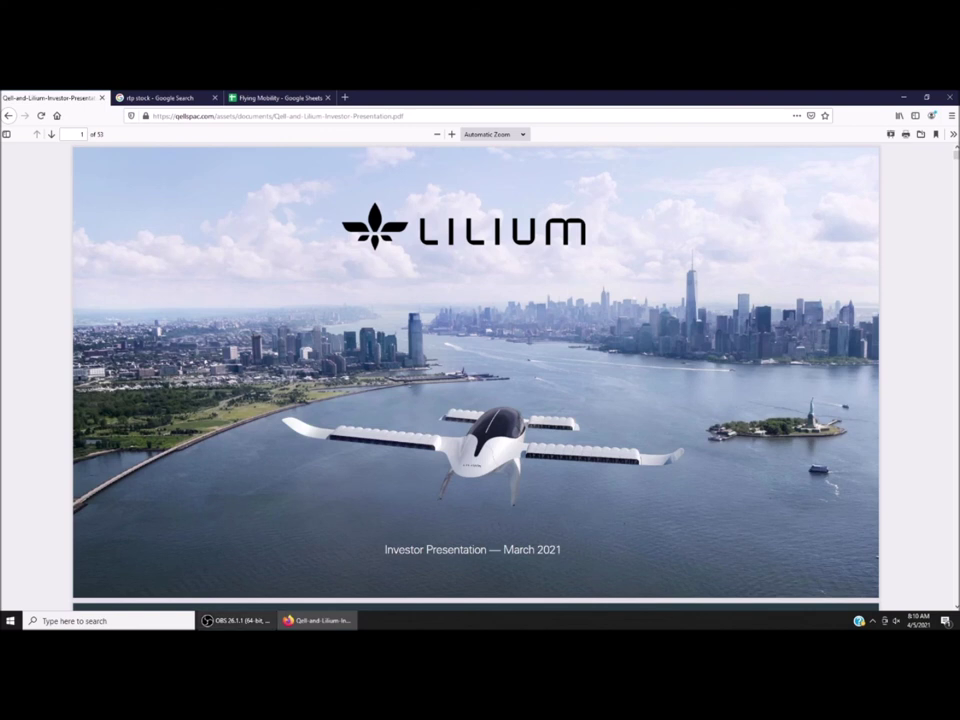
Switch to the Flying Mobility sheet and place its browser tab directly after the Lilium presentation, ahead of the rtp stock search.
mouse_move(235, 620)
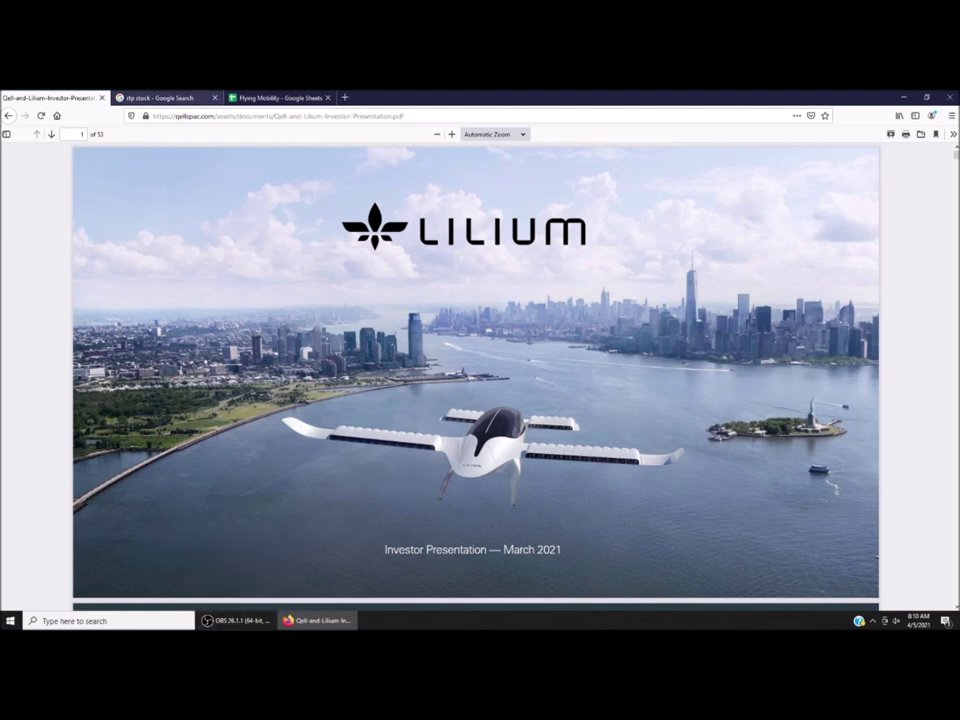
click(272, 98)
drag(265, 98, 165, 98)
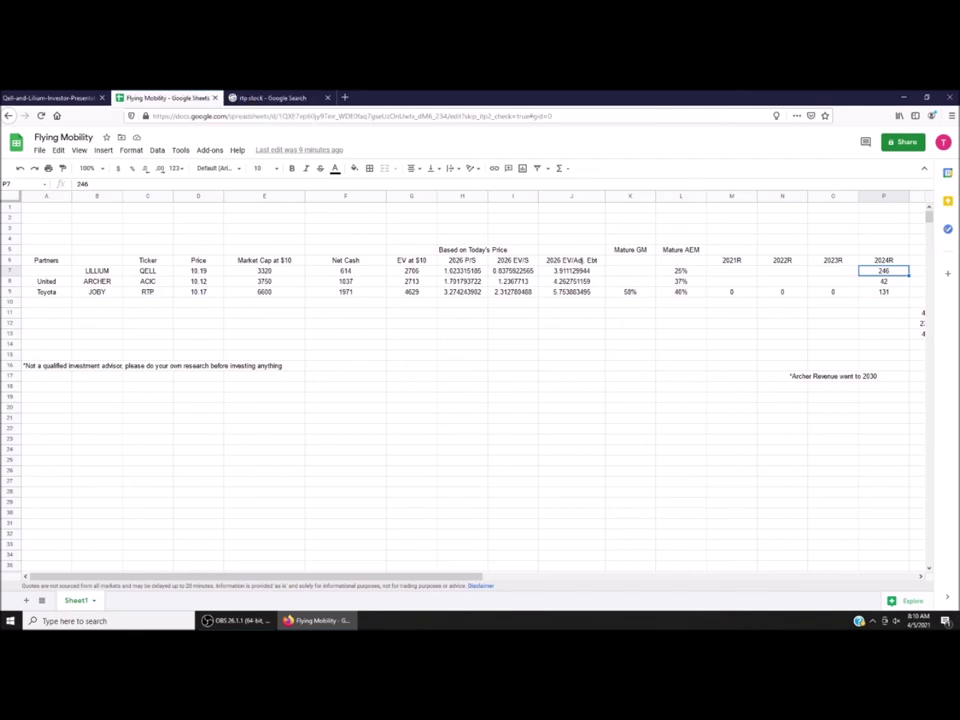